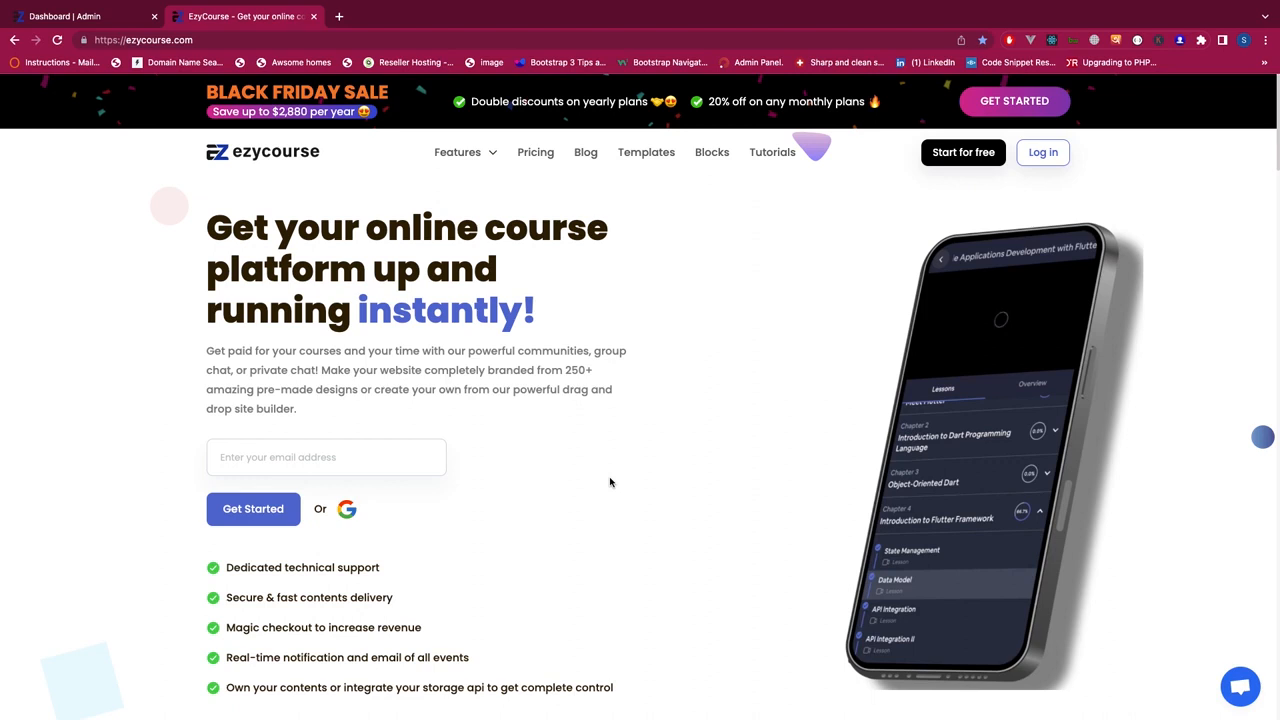
- Switch to the admin dashboard, go to the list of all courses and start adding a single course
click(66, 18)
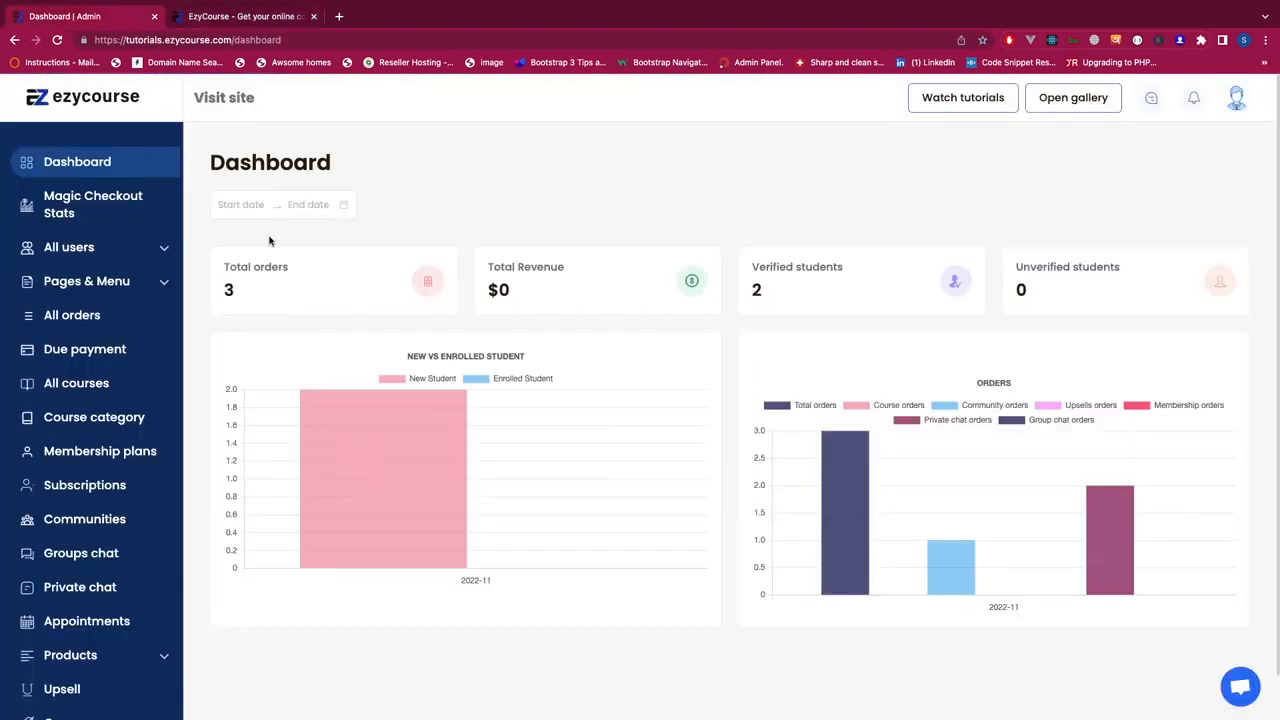
scroll(123, 335, down, 7)
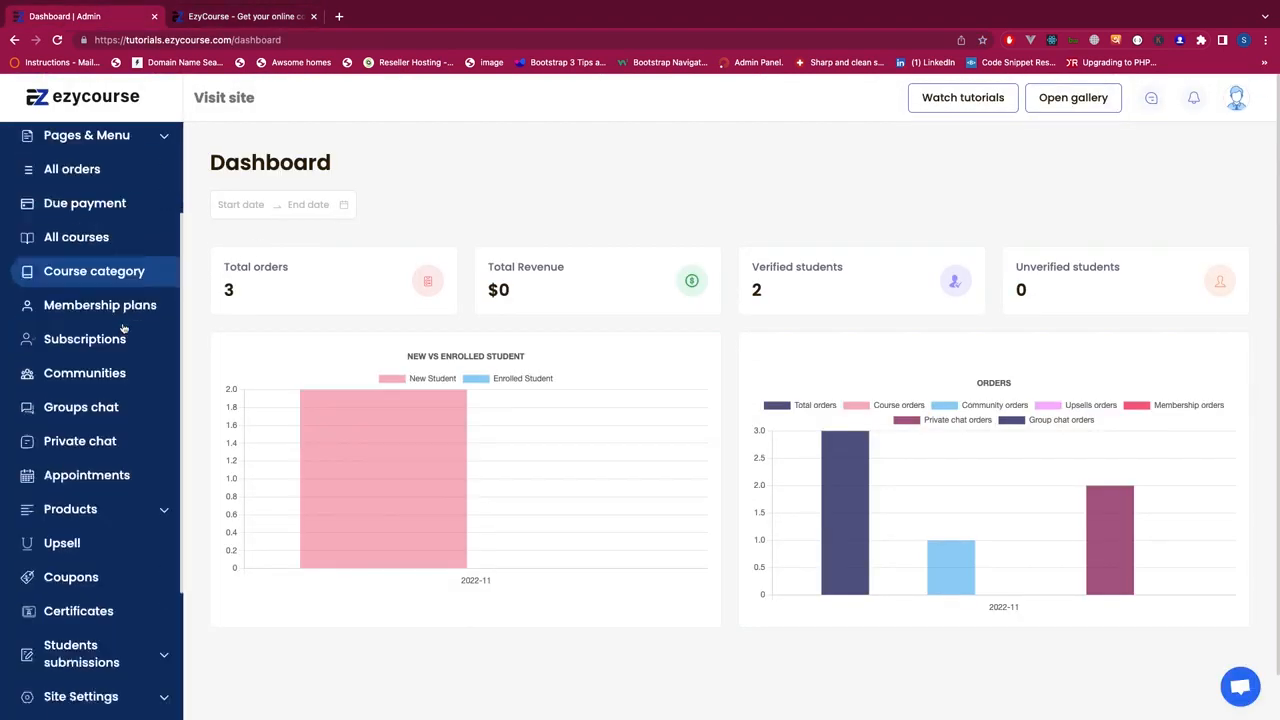
scroll(125, 325, up, 7)
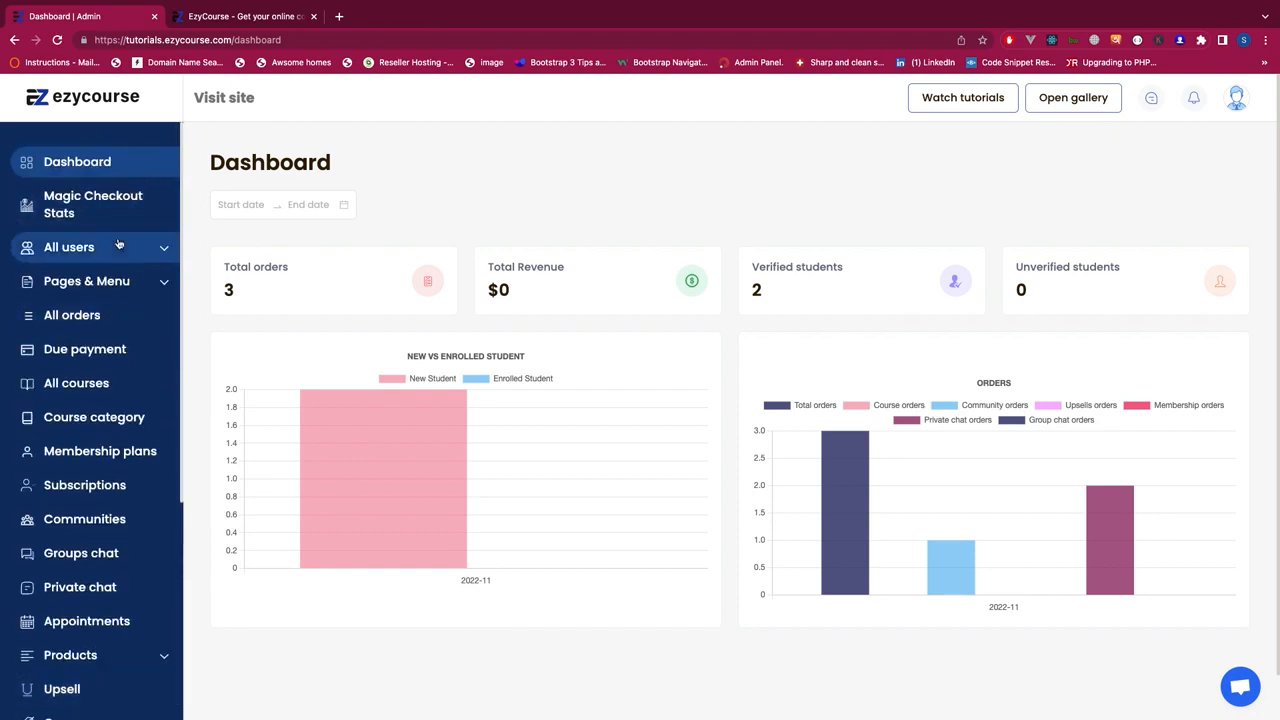
click(72, 383)
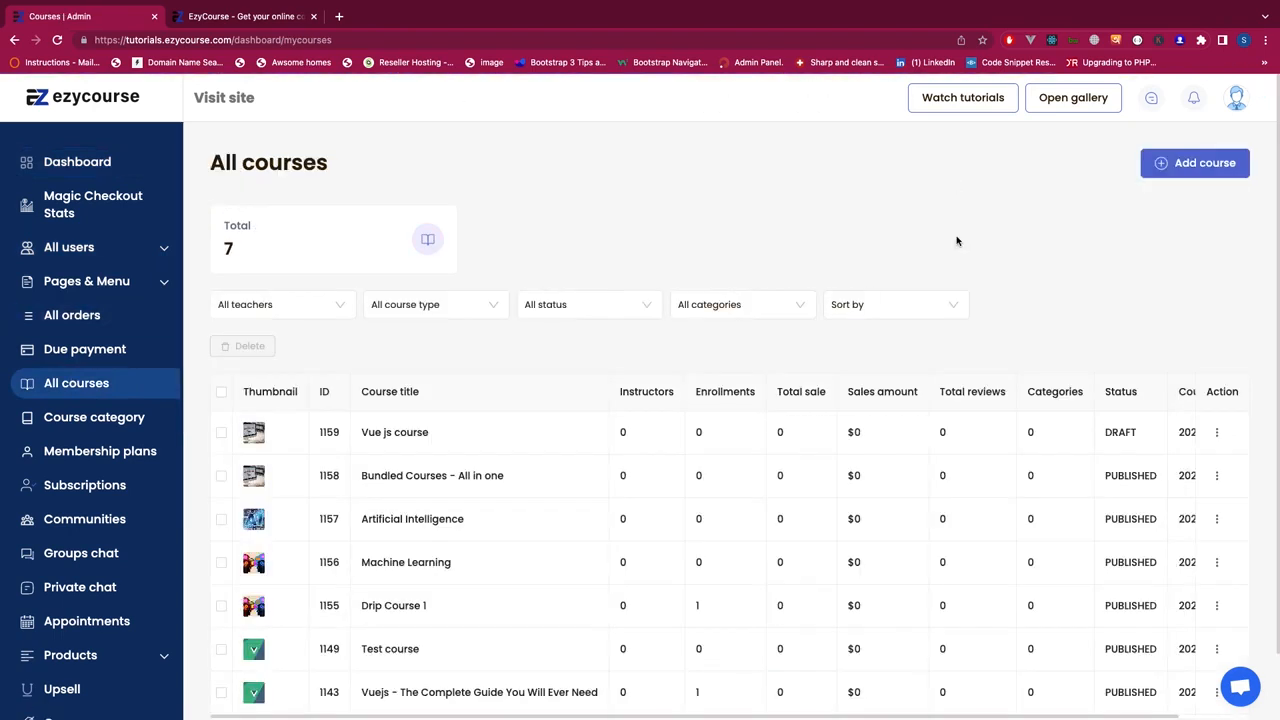
click(1222, 168)
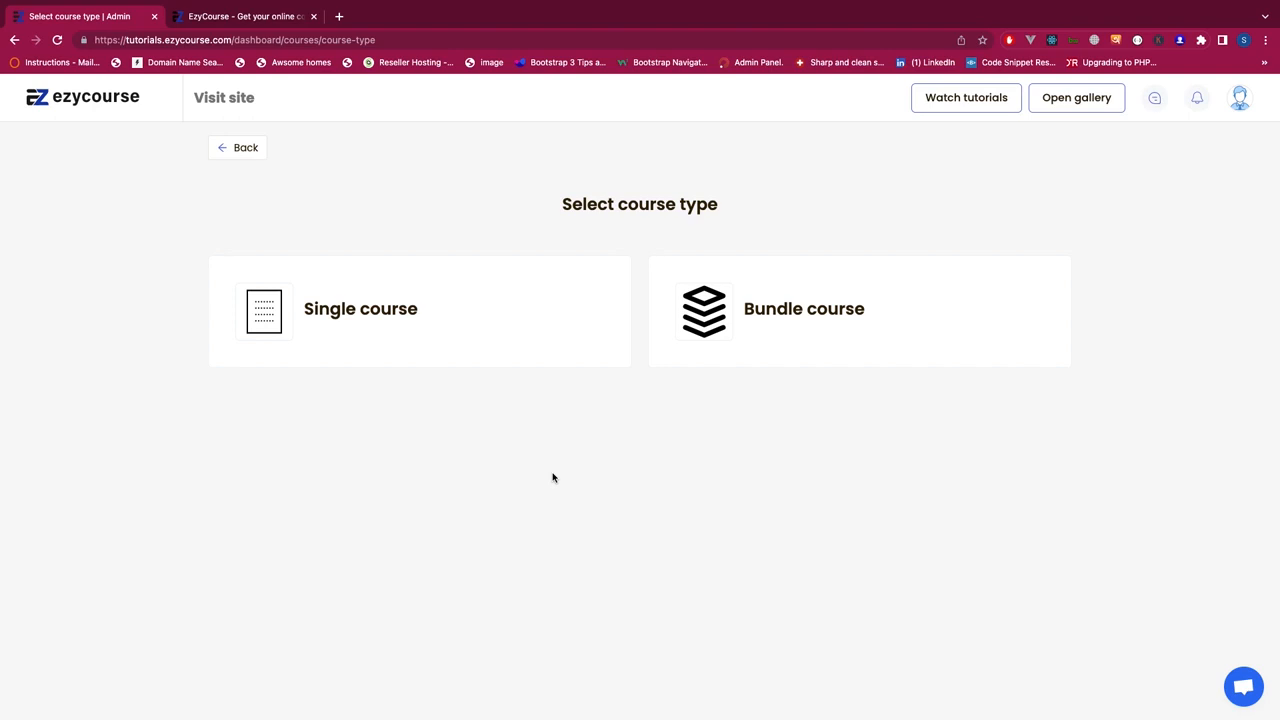
click(471, 334)
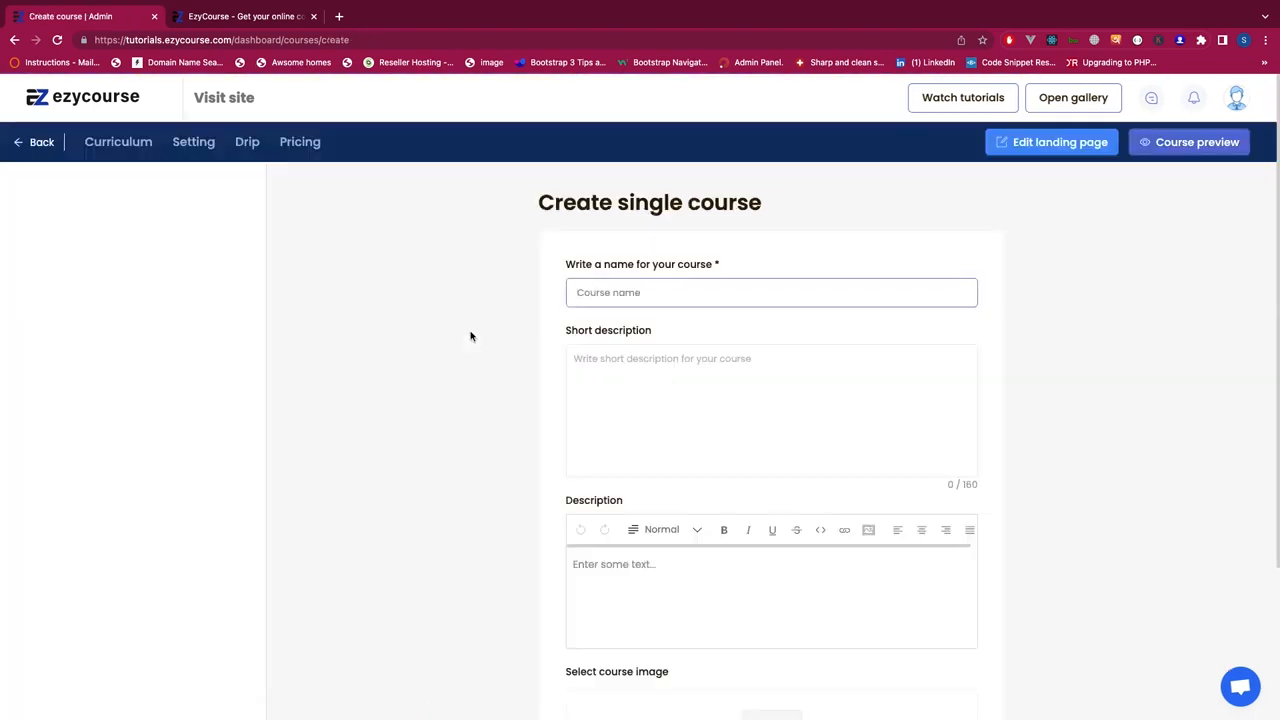
- Name the course "my awesome course", with short description "this is a short desc for seo and quick view" and description "long description with rich text.."
click(663, 286)
text(Hi)
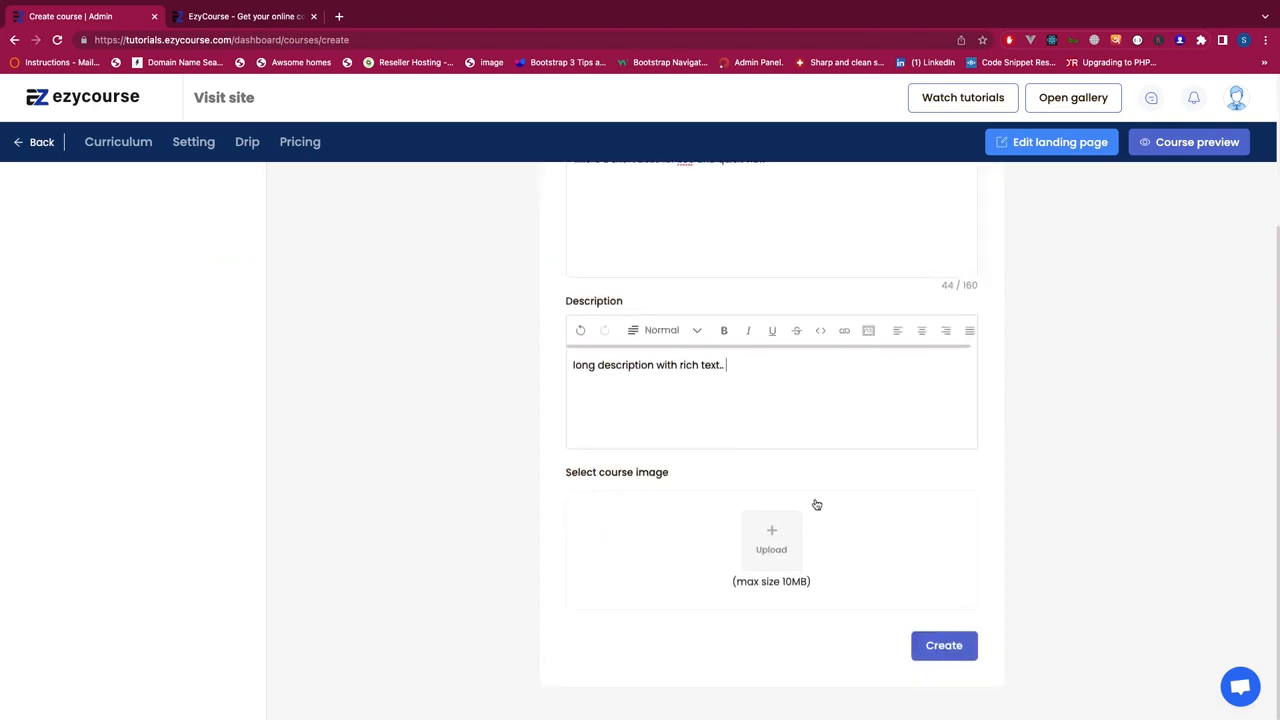
- Set vuejs.png from the gallery as the course image and create the course
click(774, 548)
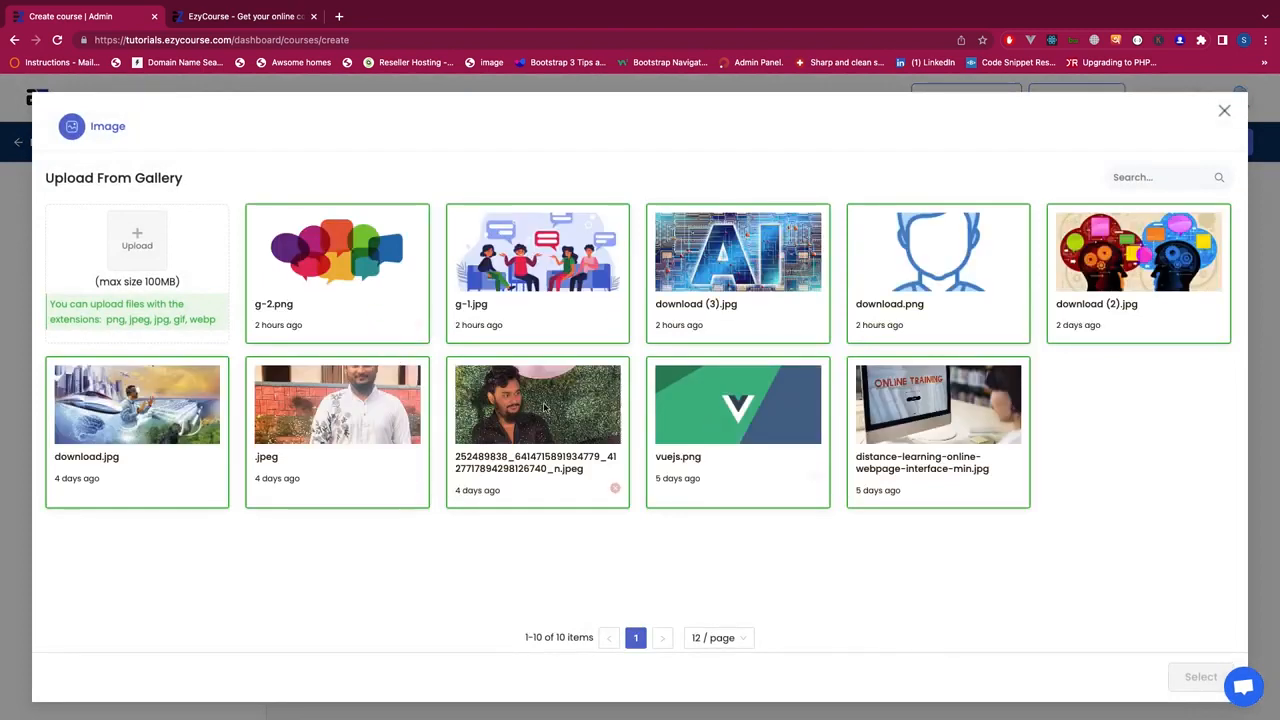
click(780, 403)
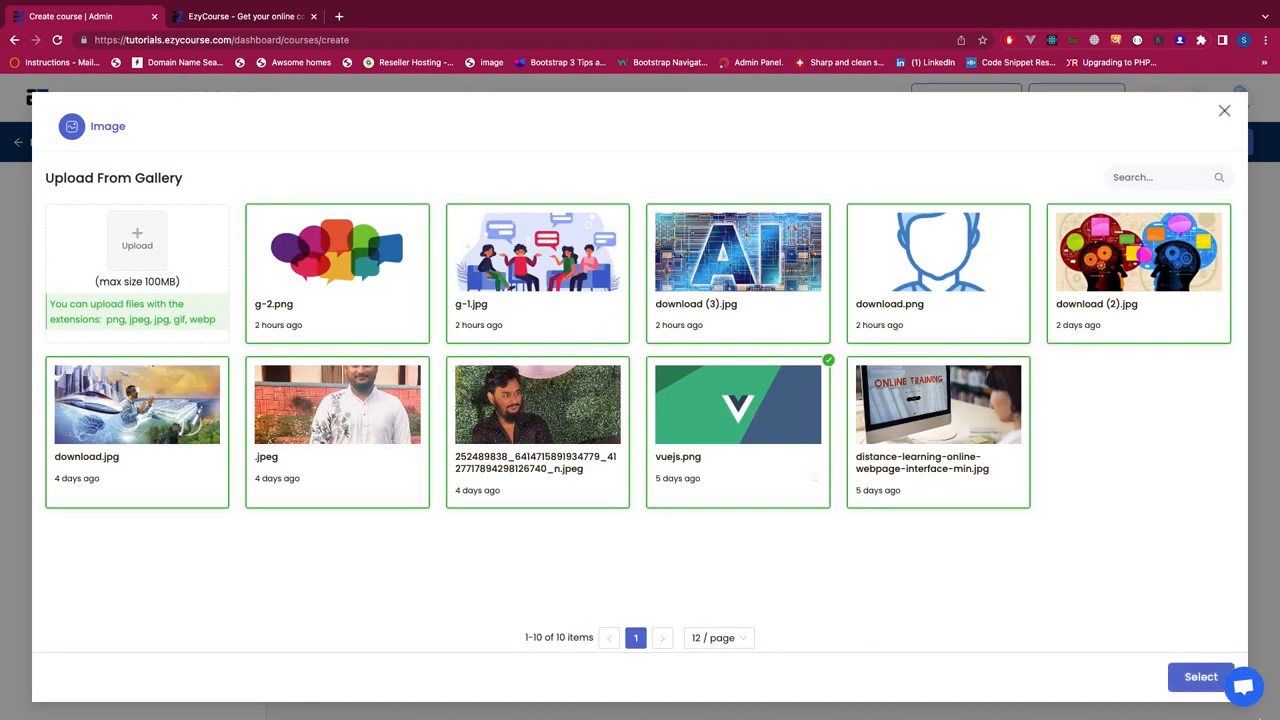
click(1200, 677)
scroll(871, 590, up, 5)
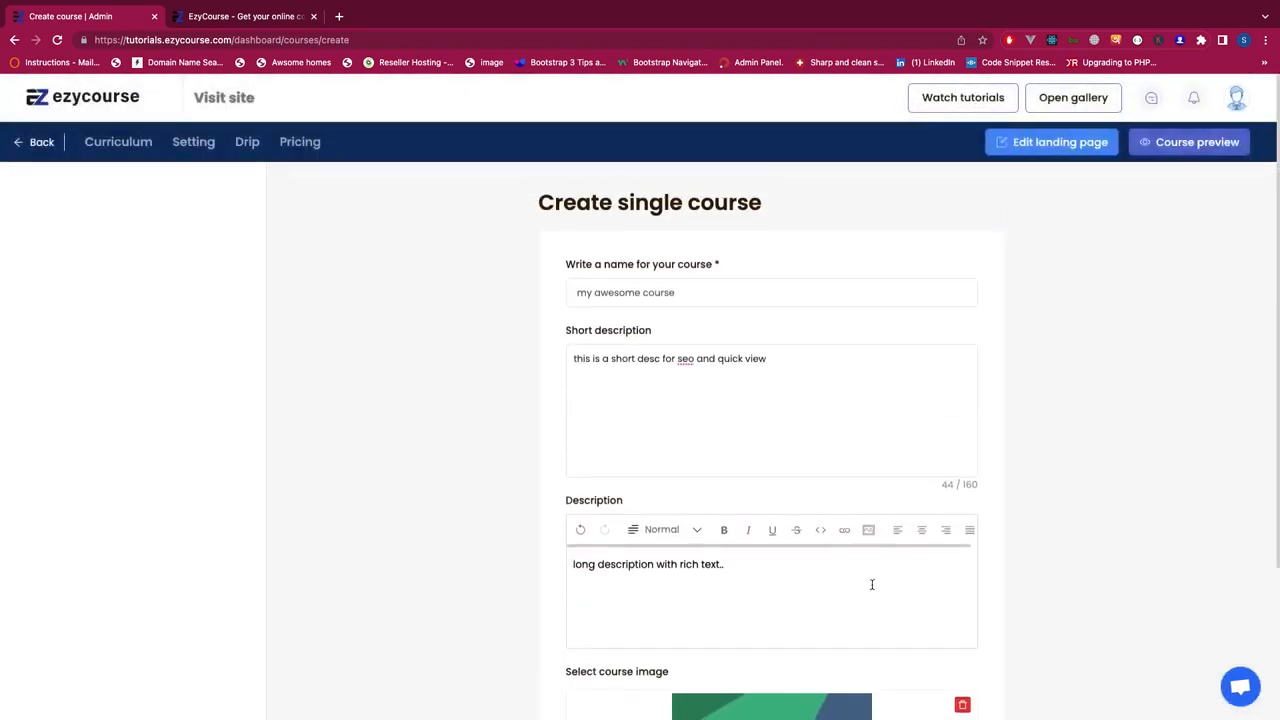
scroll(871, 584, down, 3)
click(964, 650)
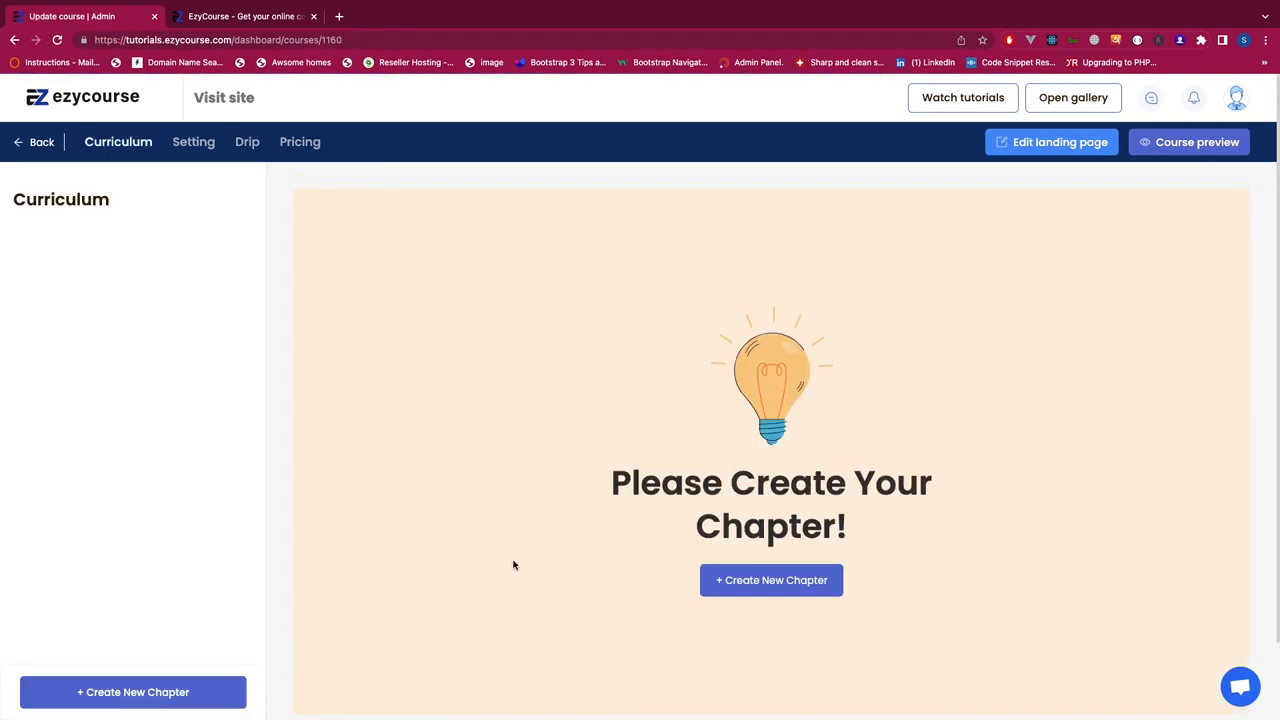
- Create a chapter named "chapter 1" with the description "this is description of the chapter"
click(772, 588)
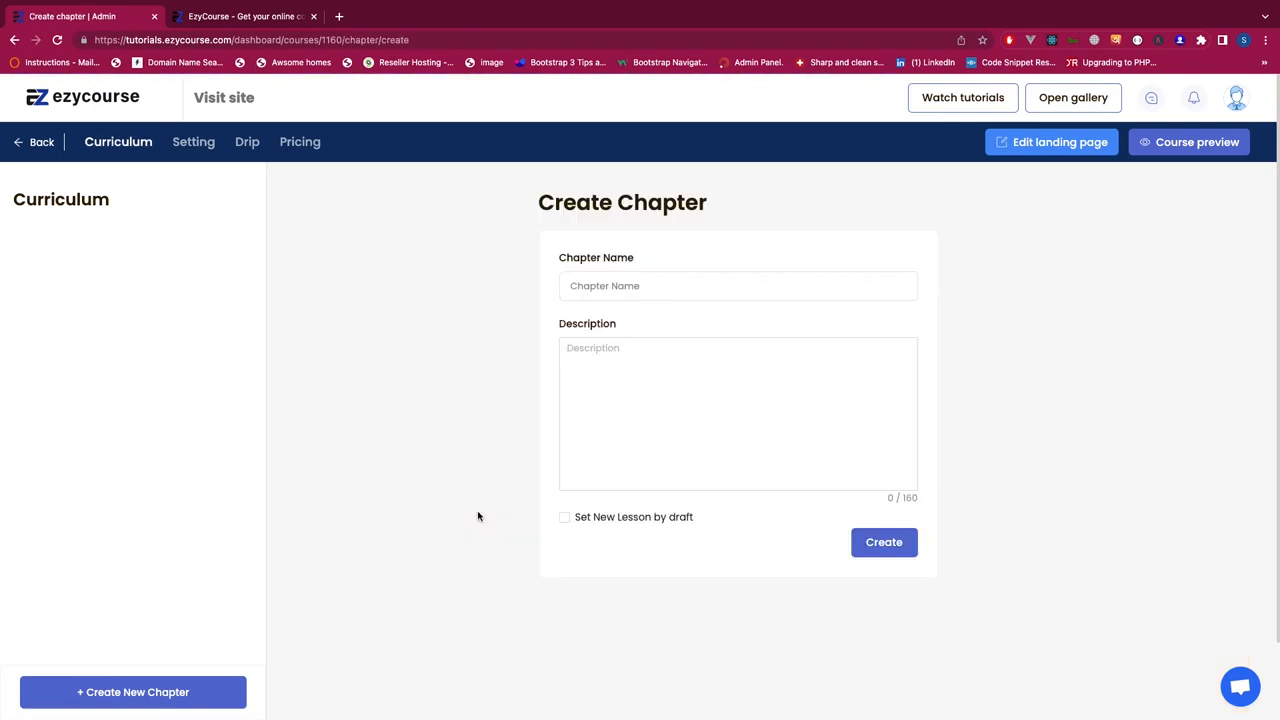
click(637, 273)
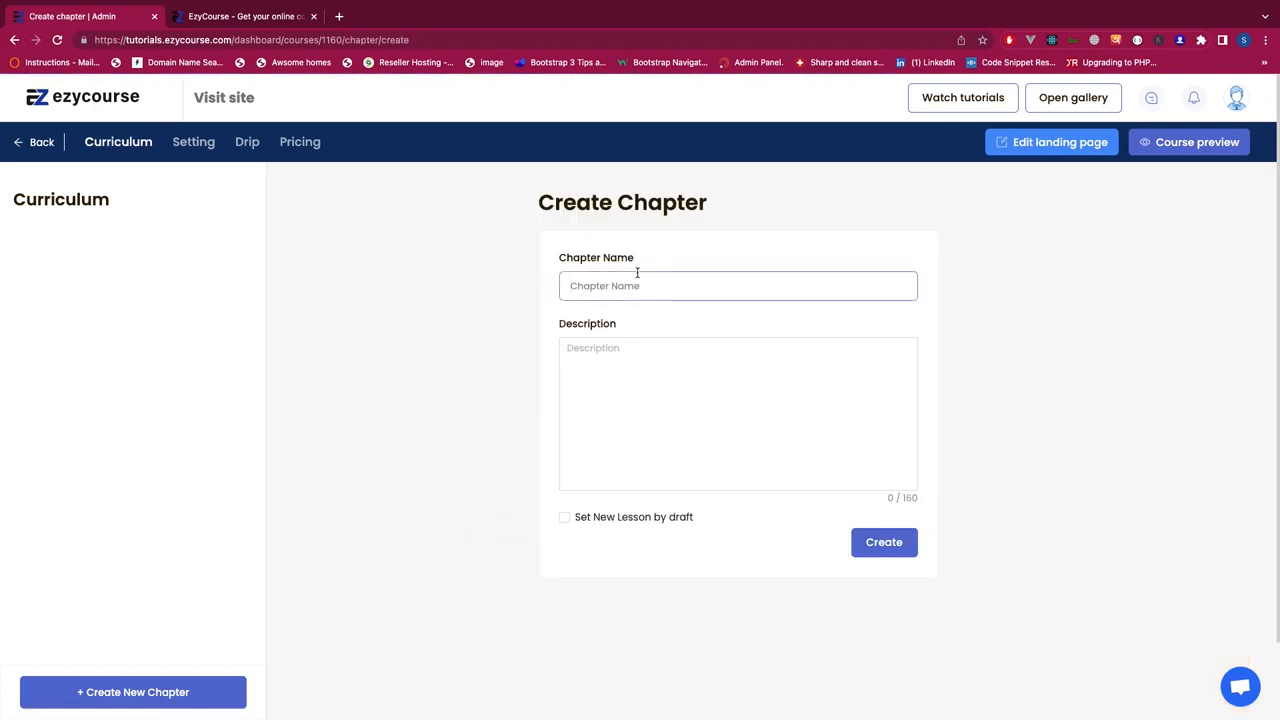
text(chapter 1)
click(662, 340)
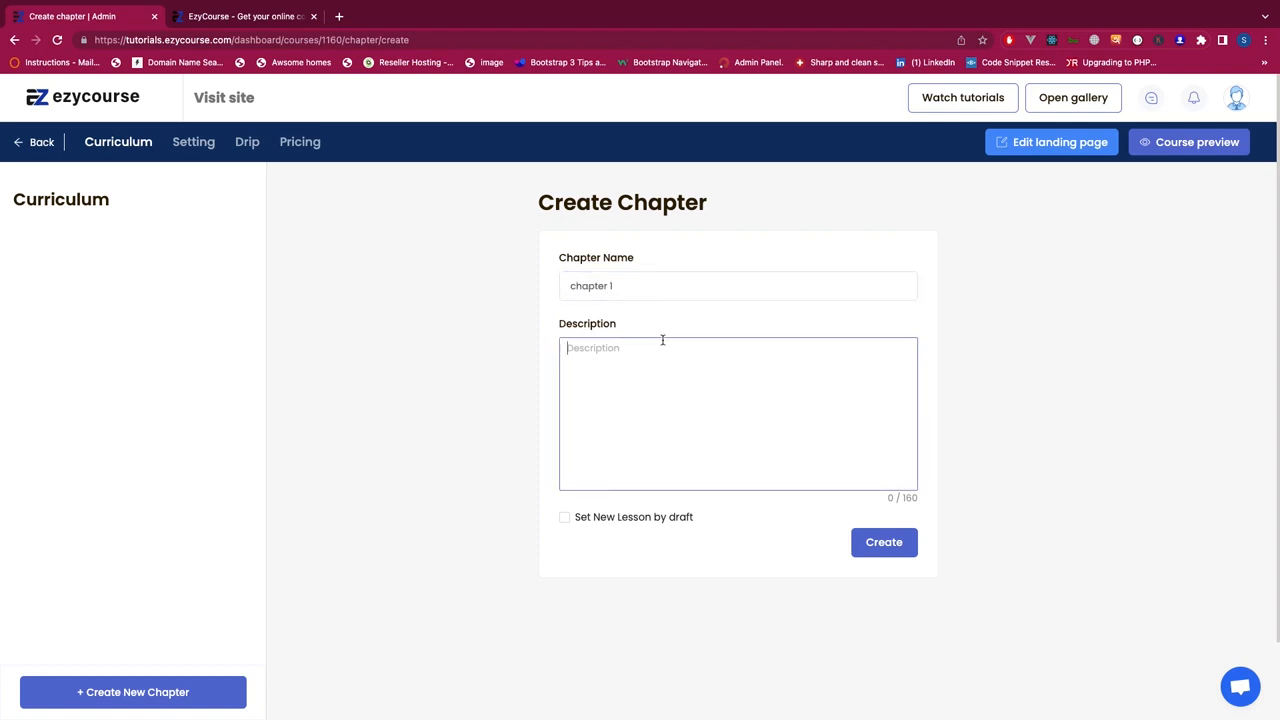
text(this is description of the chapter)
click(883, 553)
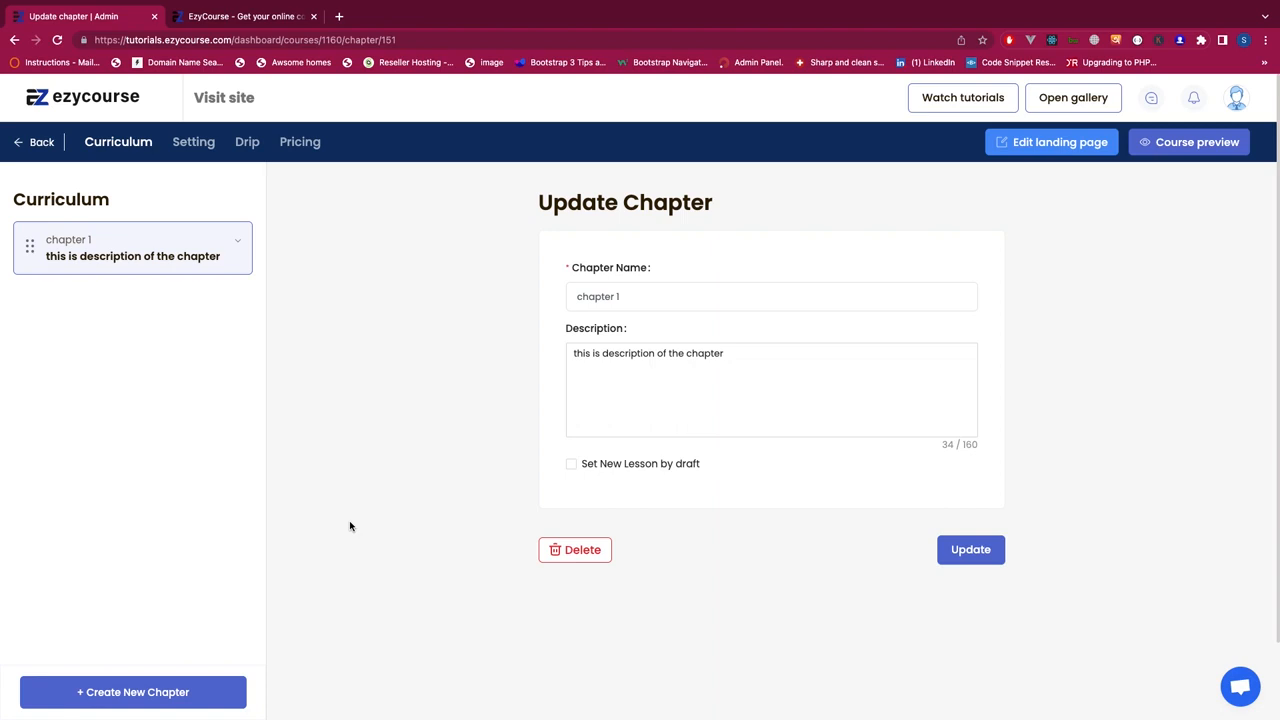
- Start a new video lesson under chapter 1 and name it "video lesson"
click(216, 262)
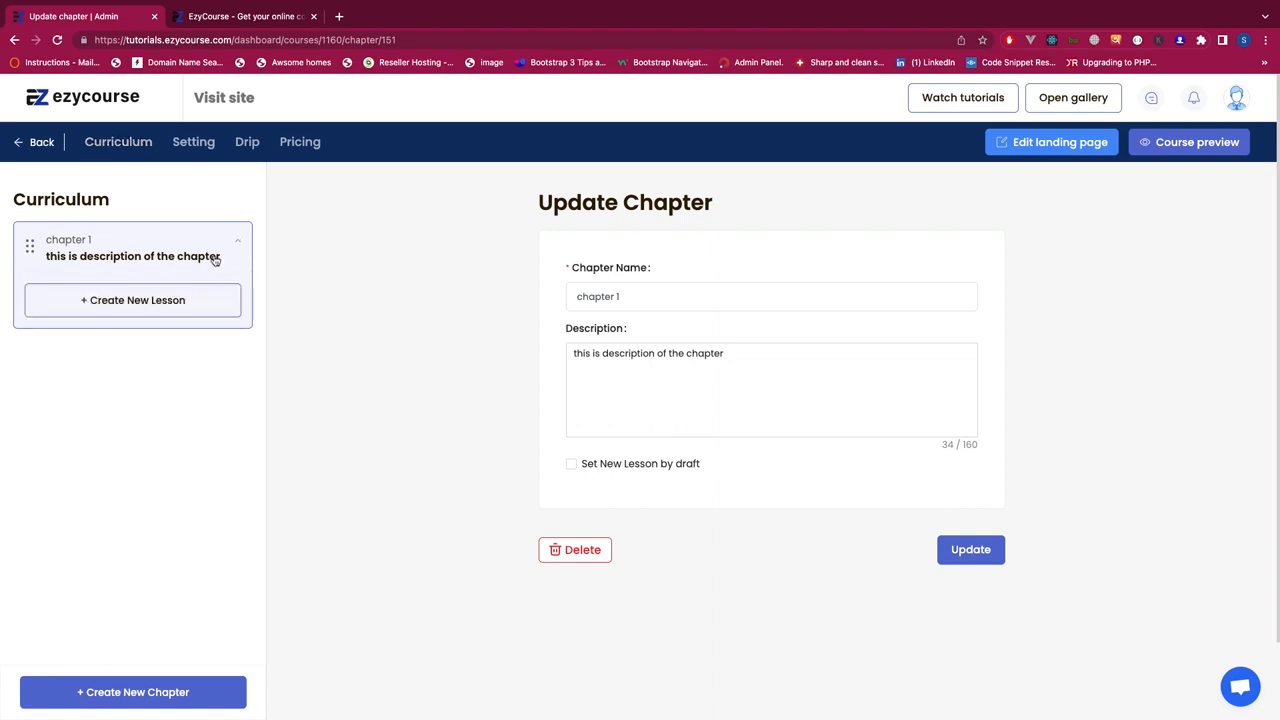
click(160, 315)
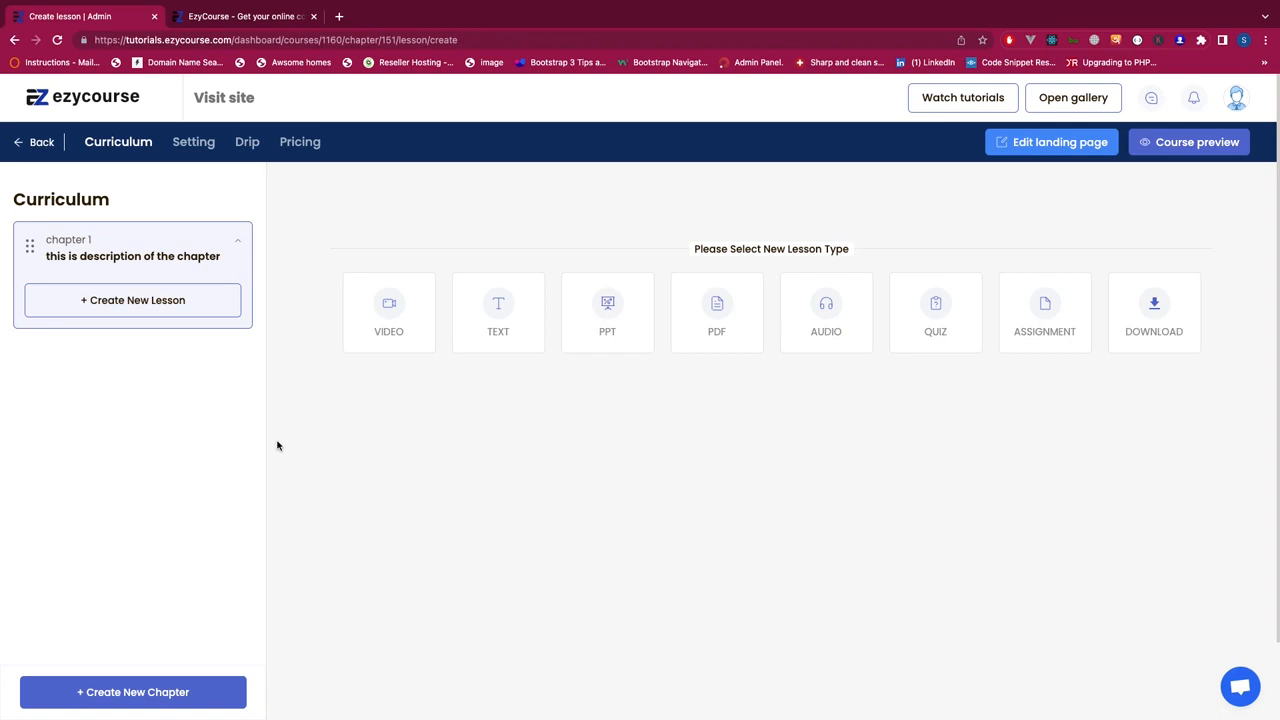
click(369, 337)
click(386, 354)
text(video lesson)
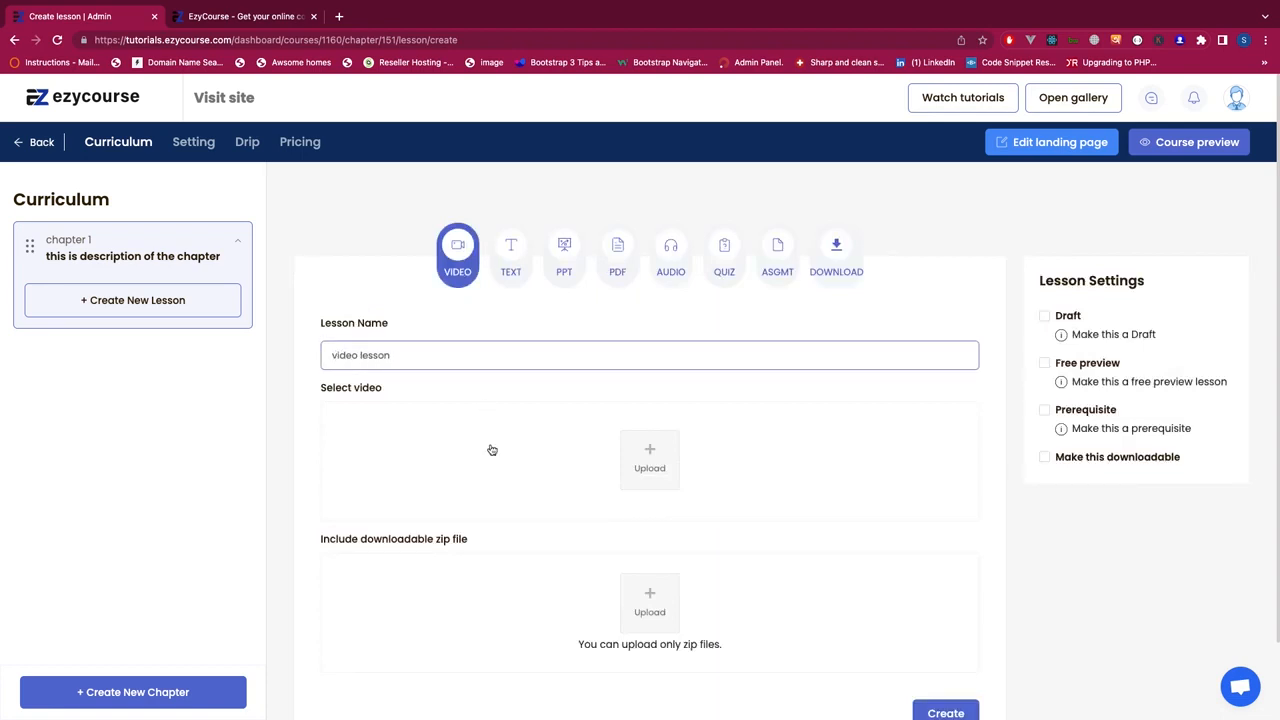
- Open the lesson's video picker and examine the YouTube and Vimeo sources before returning to the uploaded videos
click(543, 477)
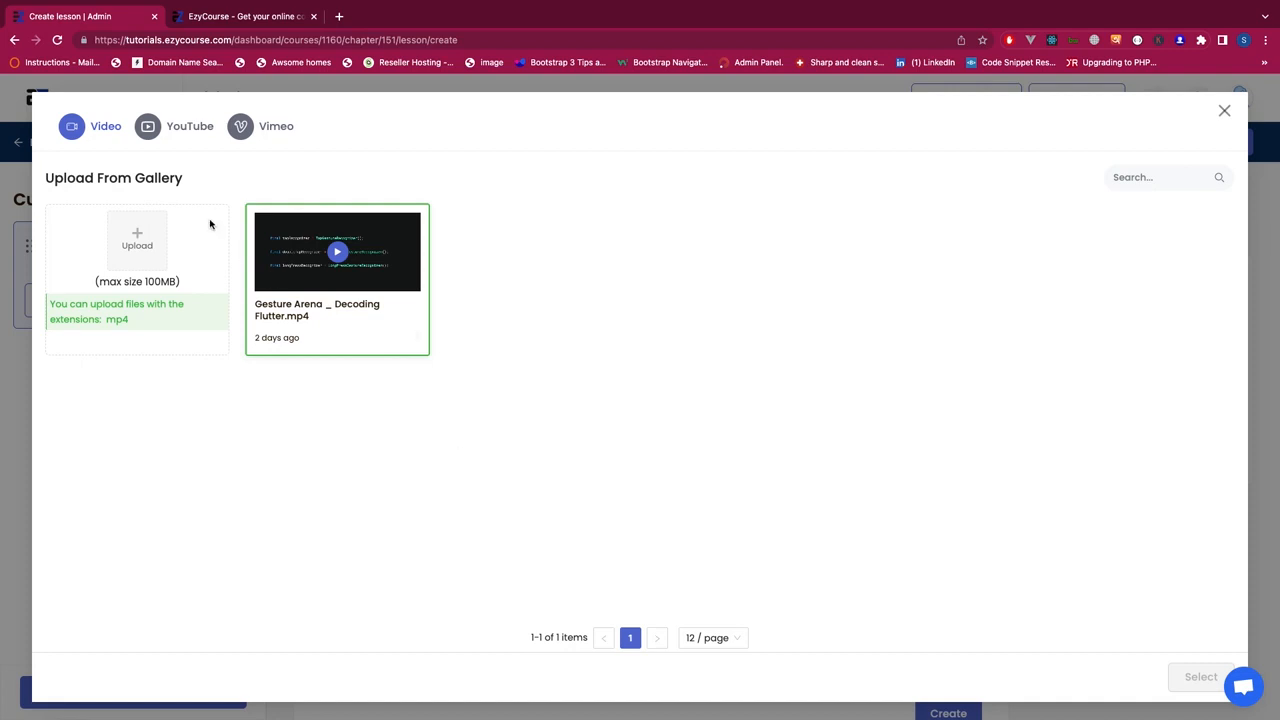
click(189, 135)
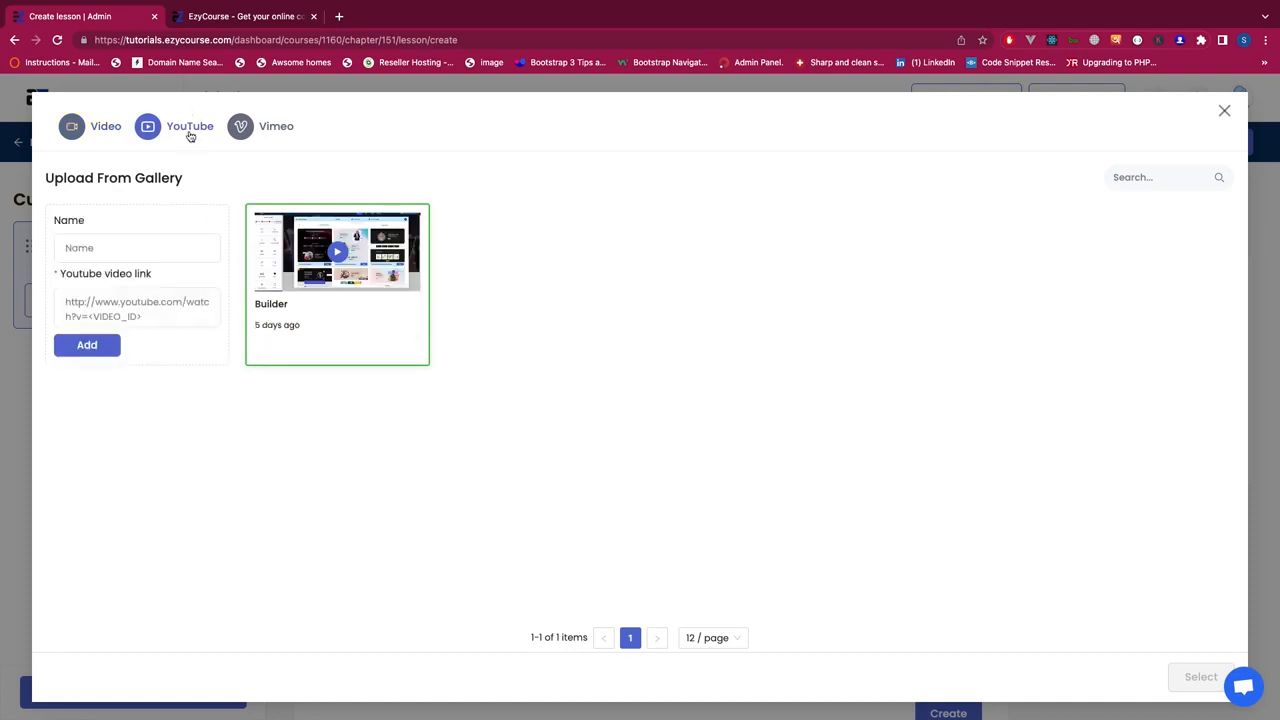
click(140, 313)
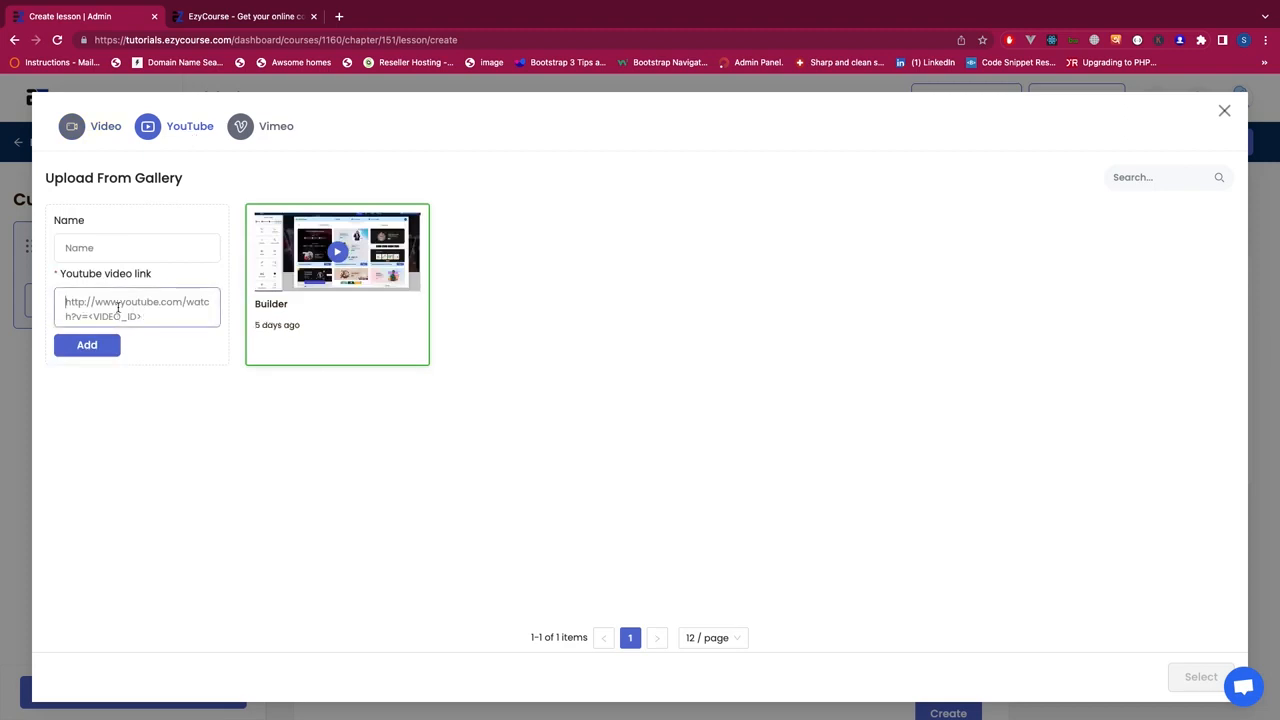
click(108, 249)
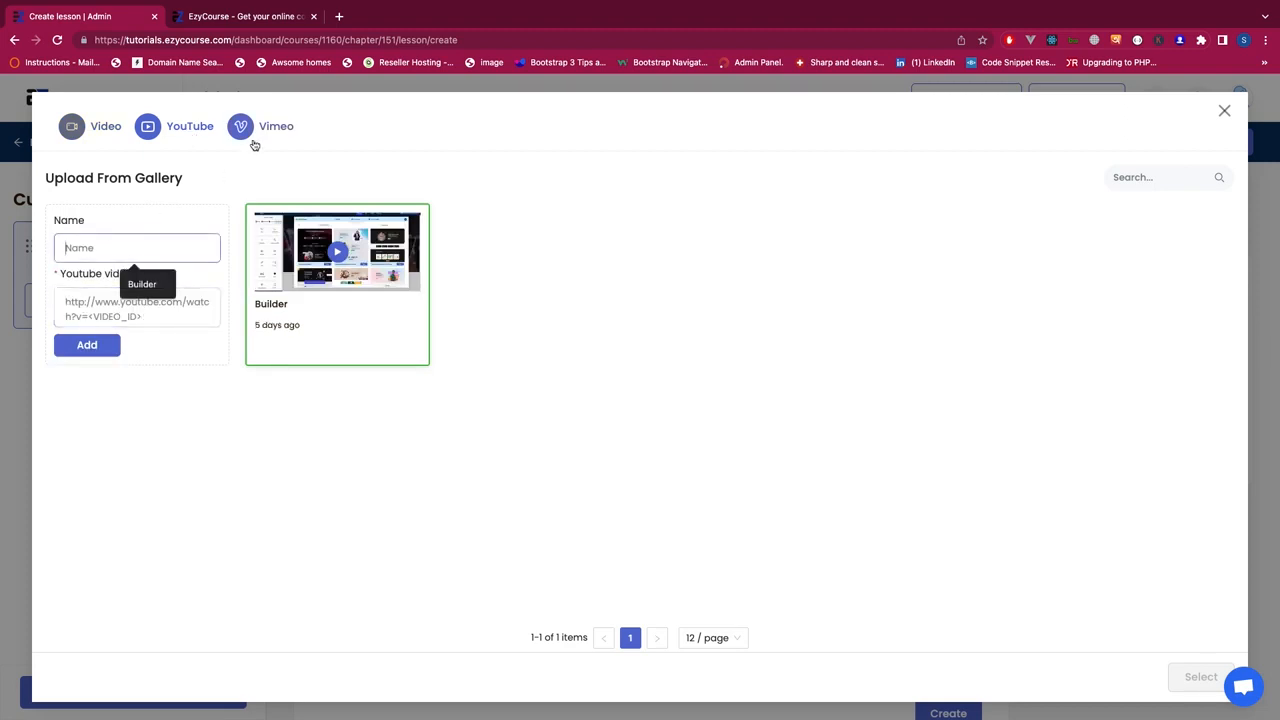
click(270, 128)
click(108, 128)
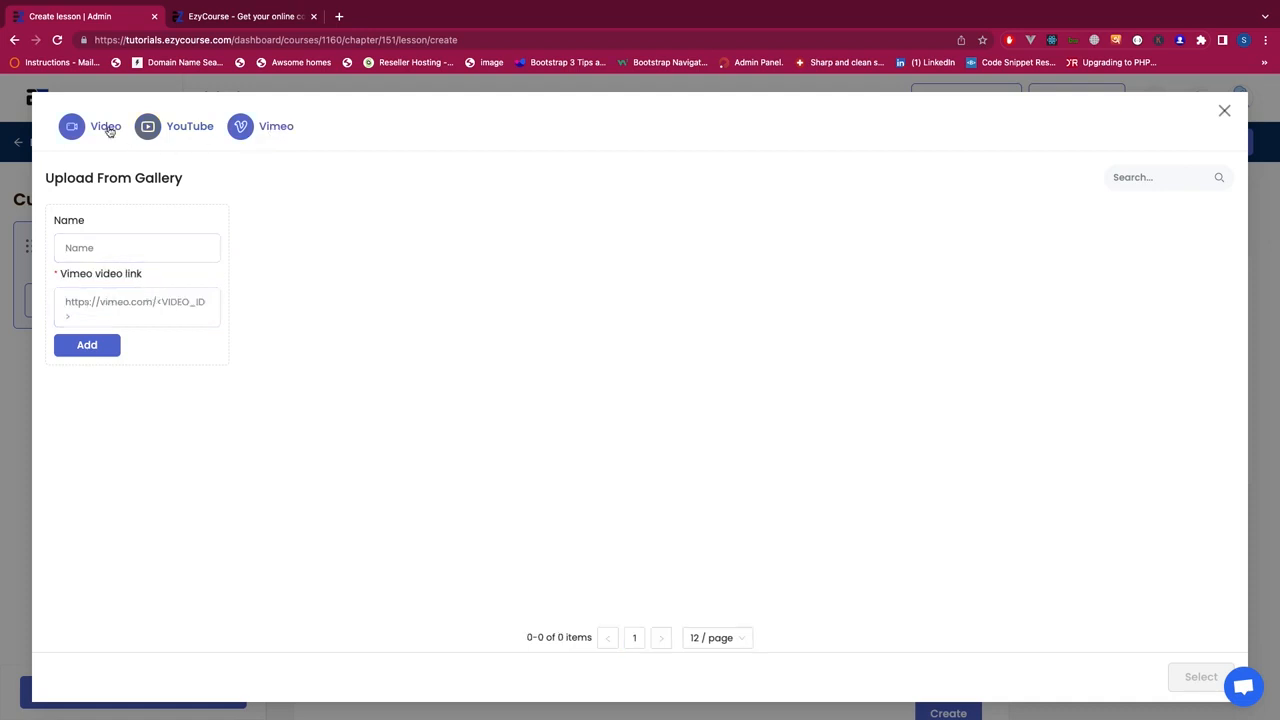
- Attach the uploaded video "Gesture Arena _ Decoding Flutter.mp4" to the lesson, review its preview and remove it
click(343, 286)
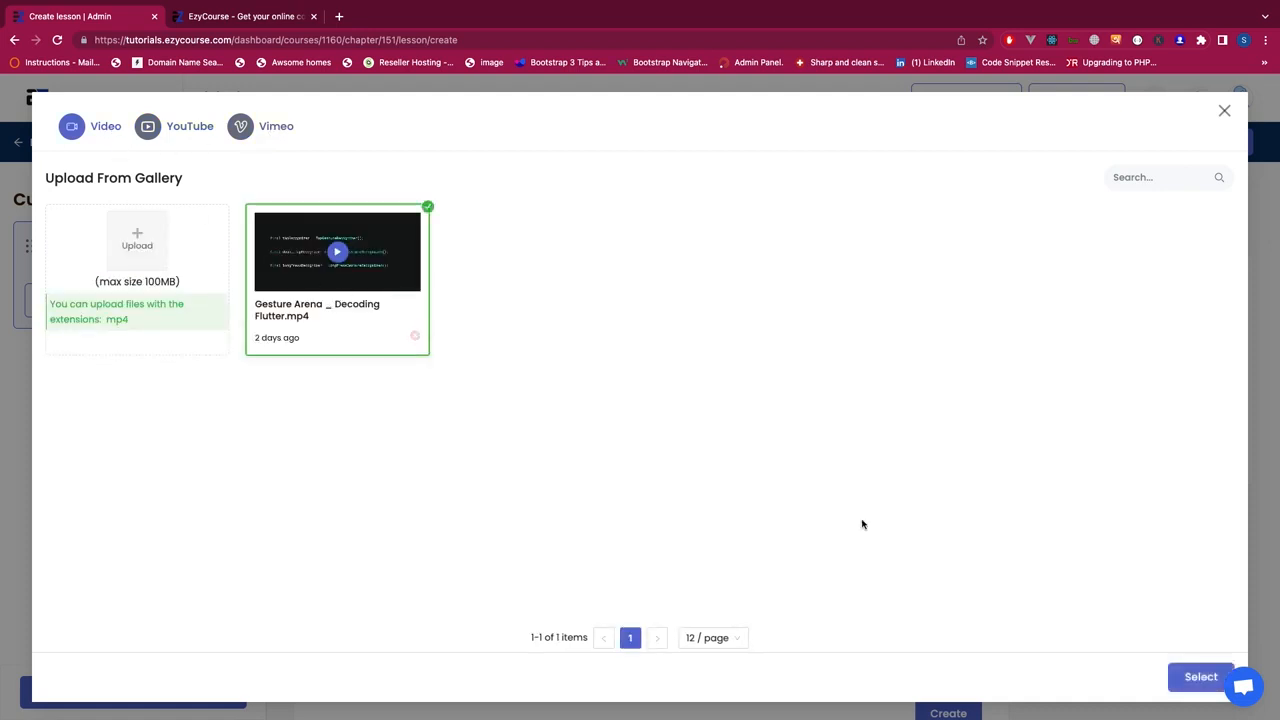
click(1204, 686)
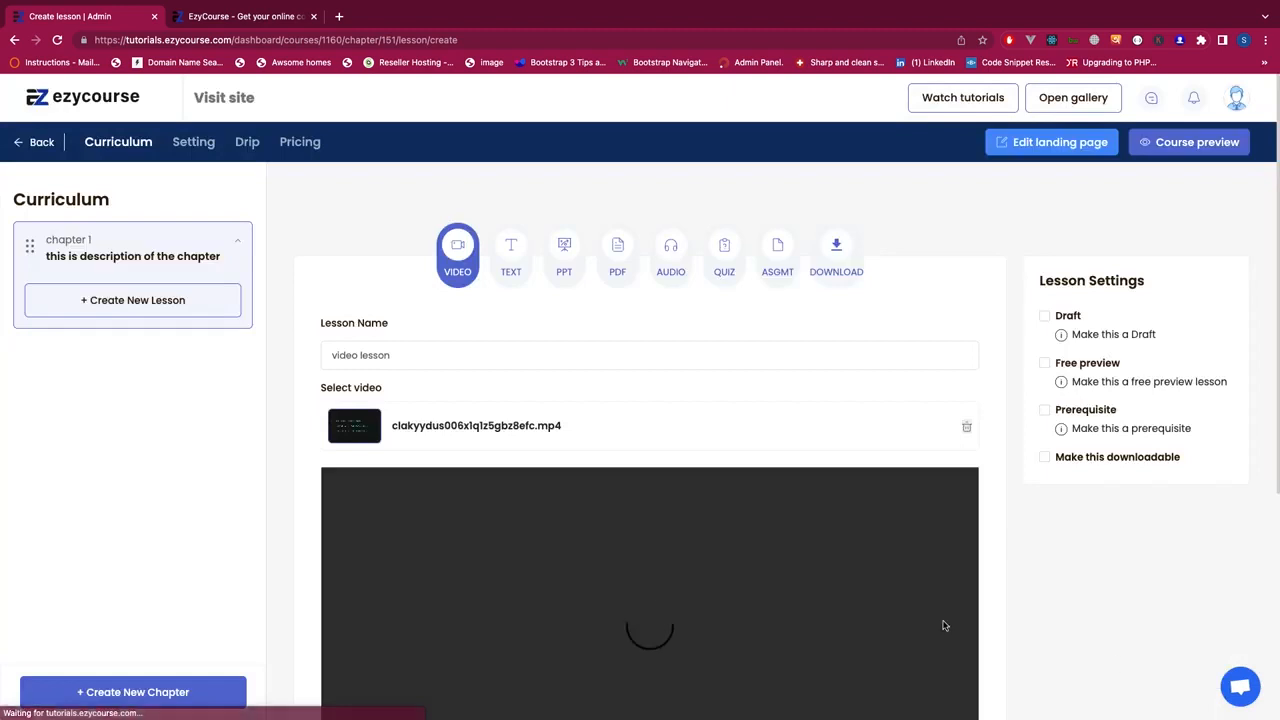
scroll(943, 623, down, 5)
scroll(957, 421, up, 3)
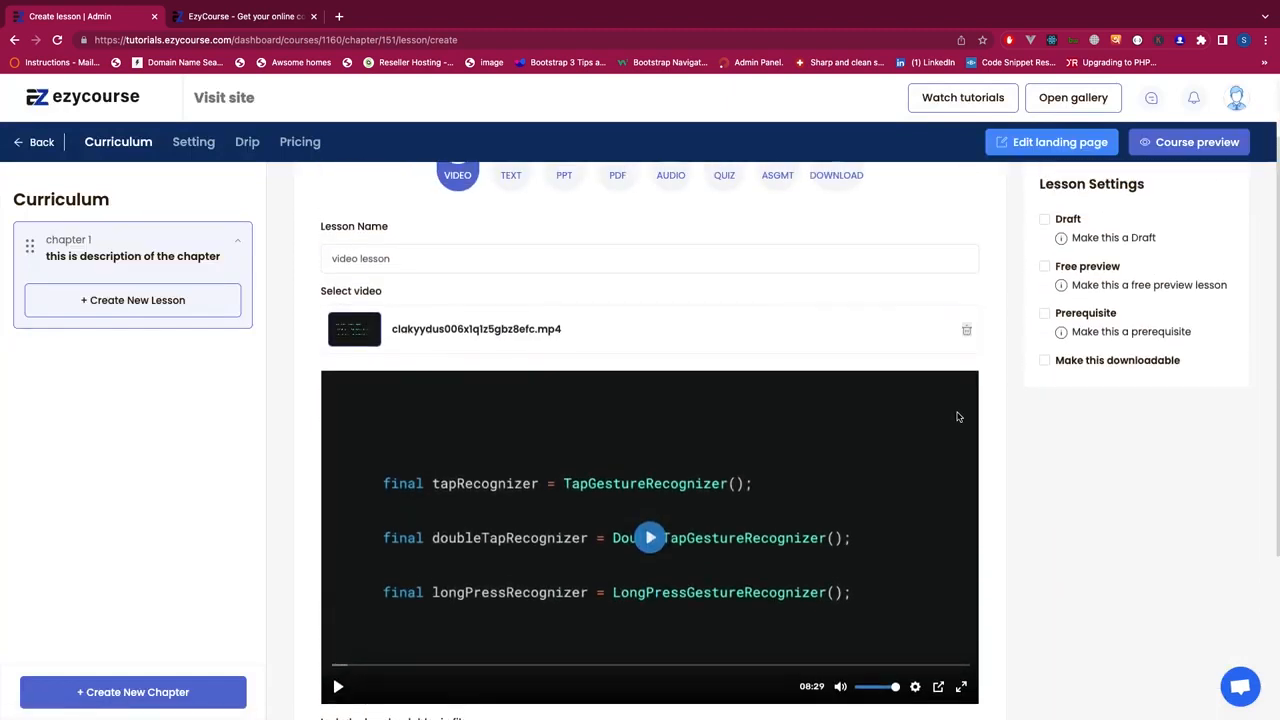
click(966, 334)
- Attach the YouTube gallery video "Builder" to the video lesson
click(652, 376)
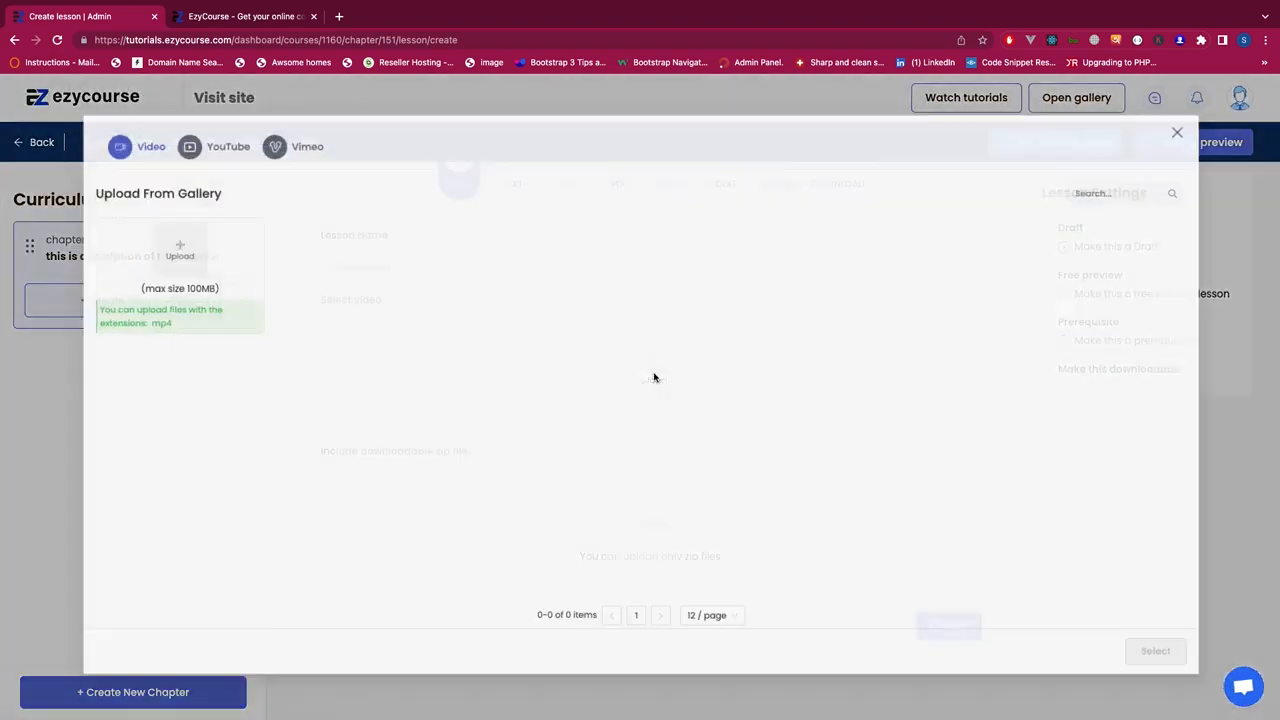
click(199, 123)
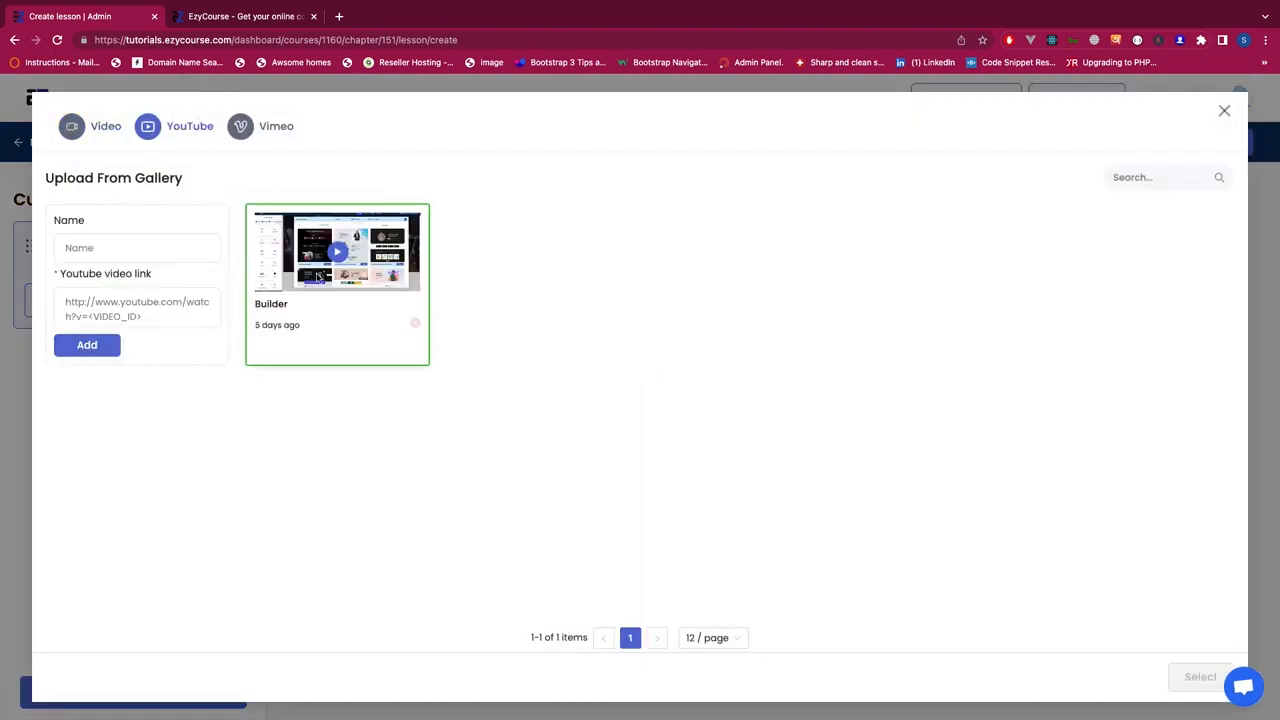
click(415, 323)
click(1201, 676)
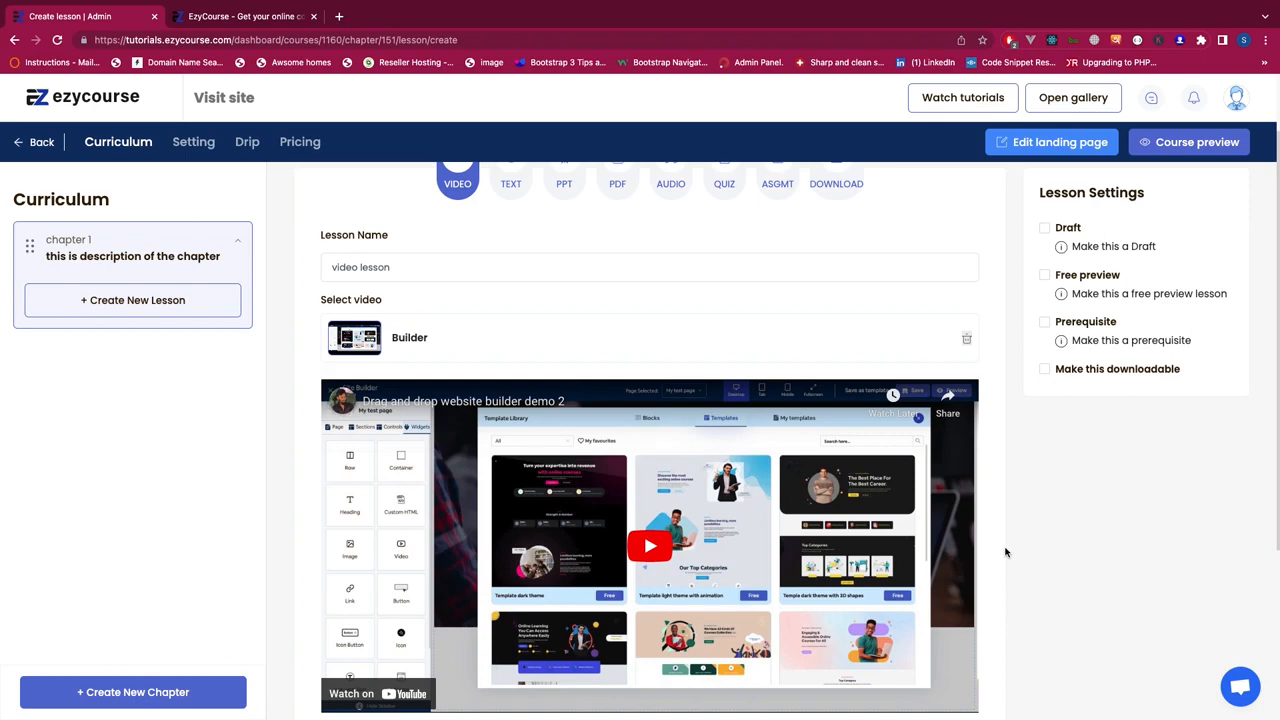
- Review the downloadable zip file option, create the video lesson without a zip, and point out the Lesson Settings heading
scroll(600, 446, down, 3)
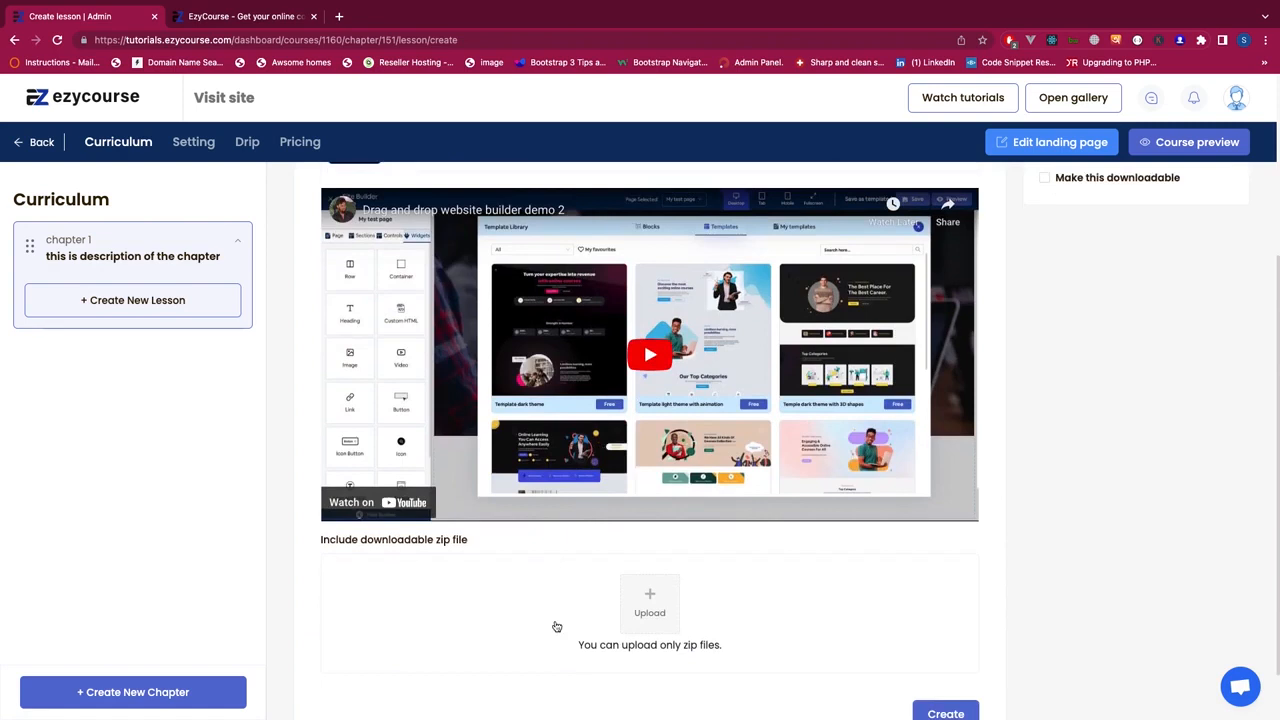
scroll(557, 627, down, 1)
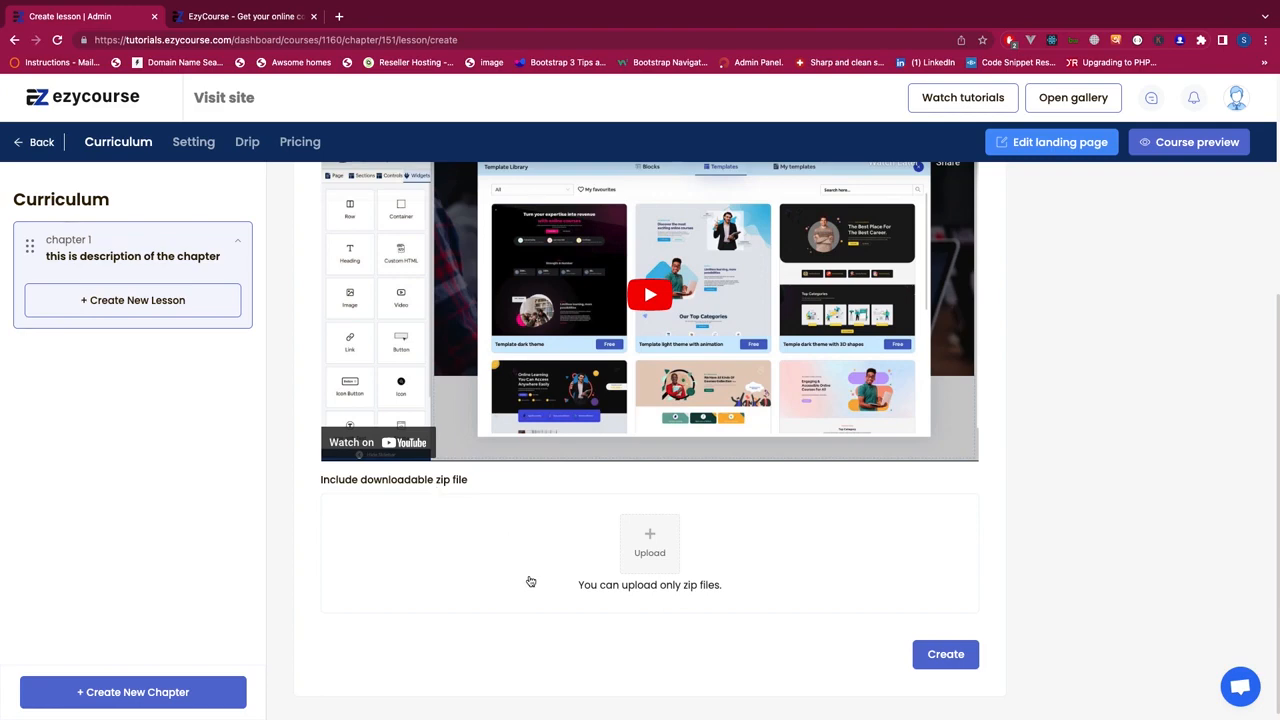
scroll(812, 639, up, 3)
scroll(812, 638, down, 3)
click(966, 641)
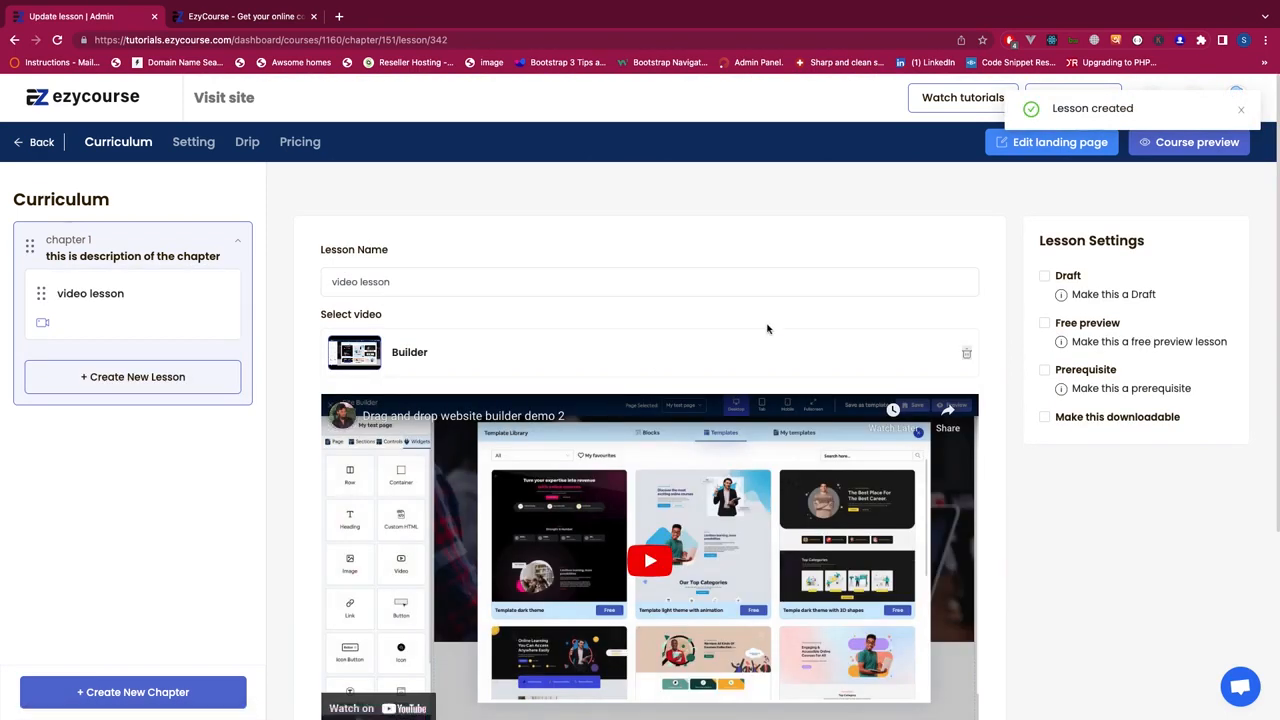
drag(1038, 241, 1158, 242)
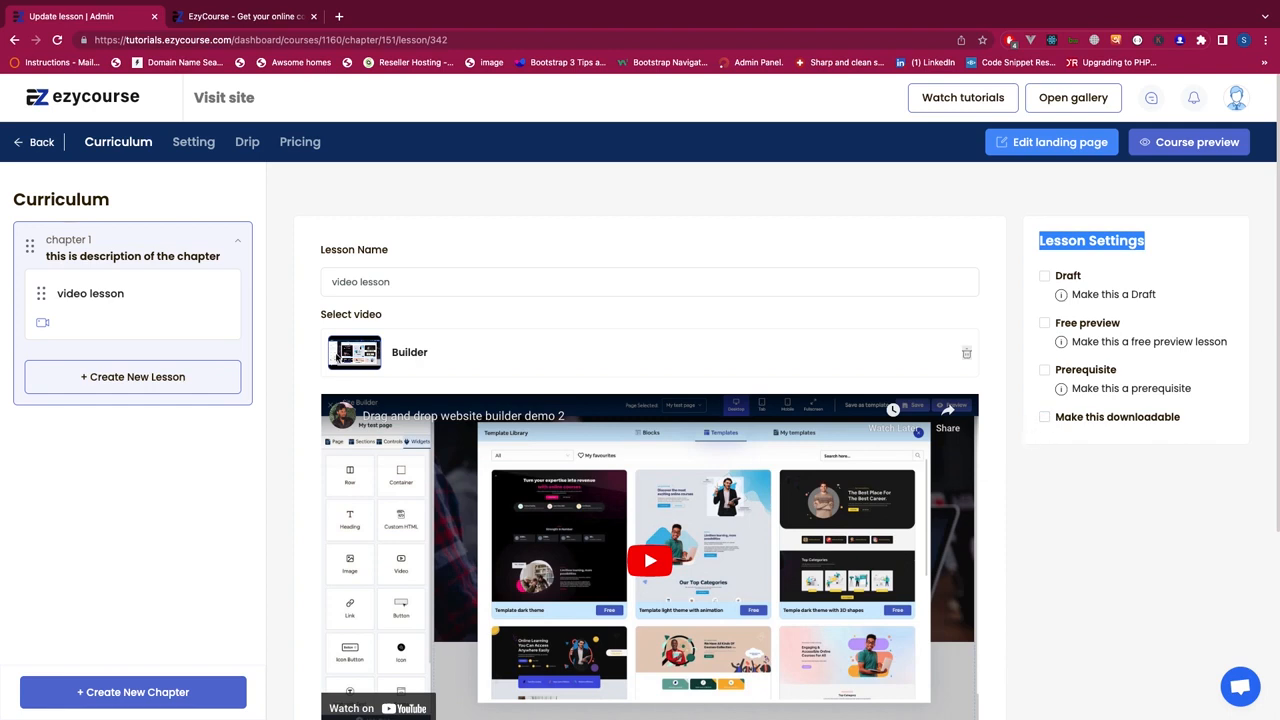
- Start a new text lesson in chapter 1 and examine its description formatting styles and downloadable zip file option
click(131, 385)
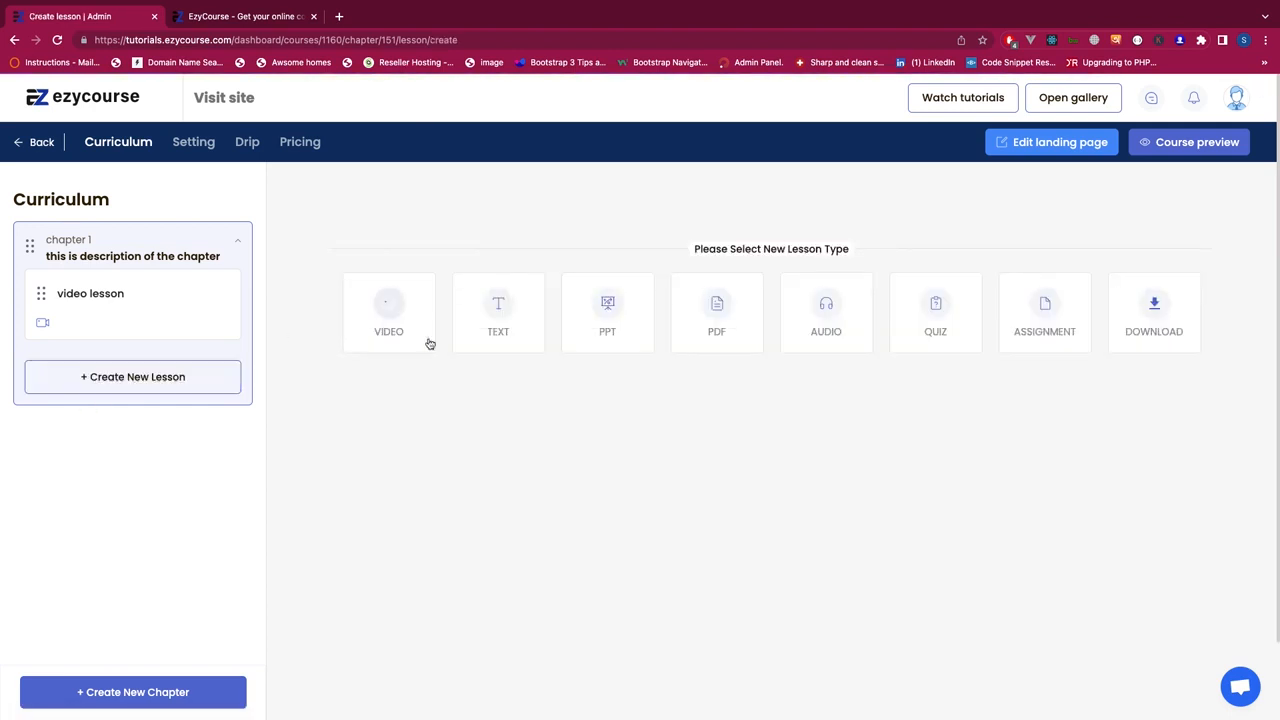
click(484, 322)
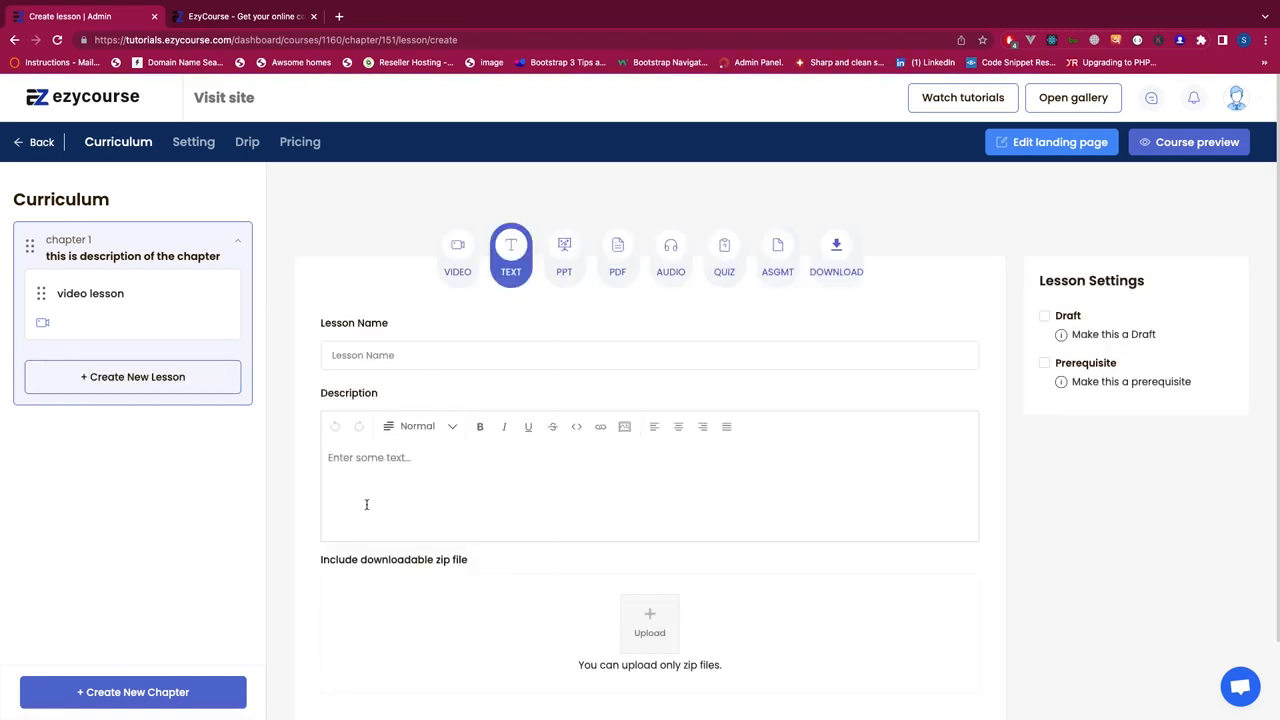
click(436, 432)
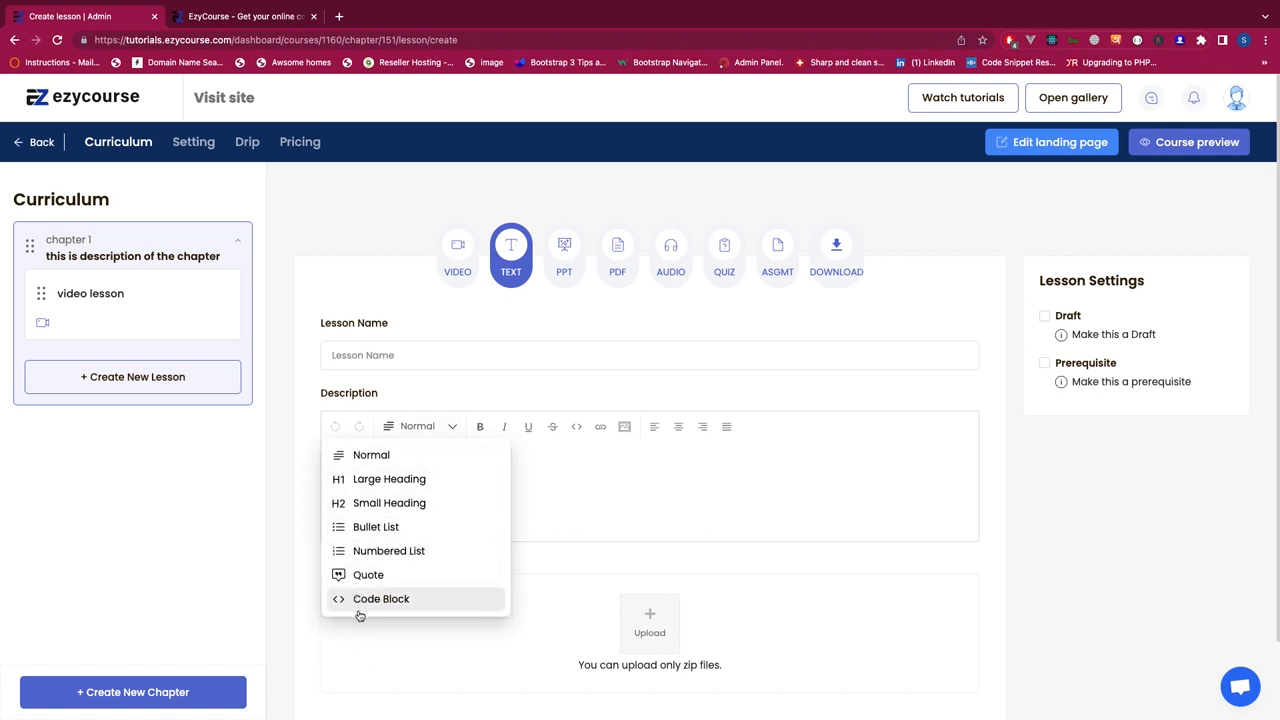
click(535, 472)
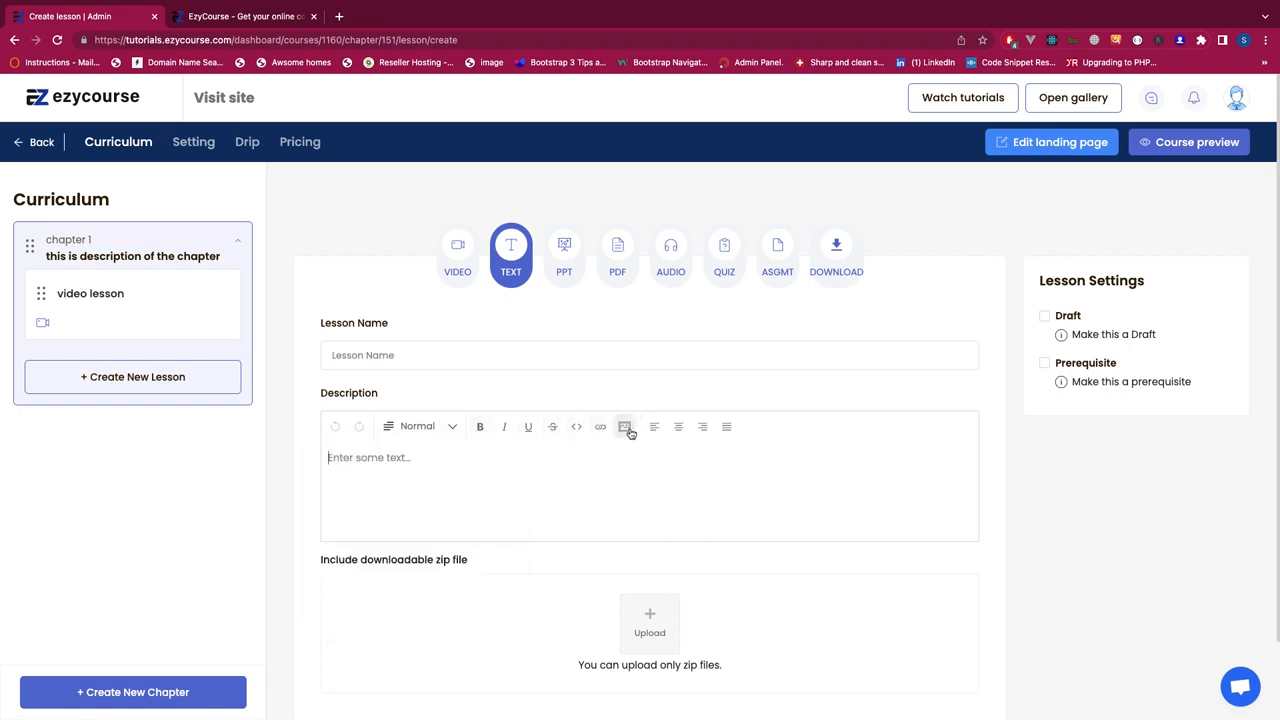
scroll(556, 476, down, 2)
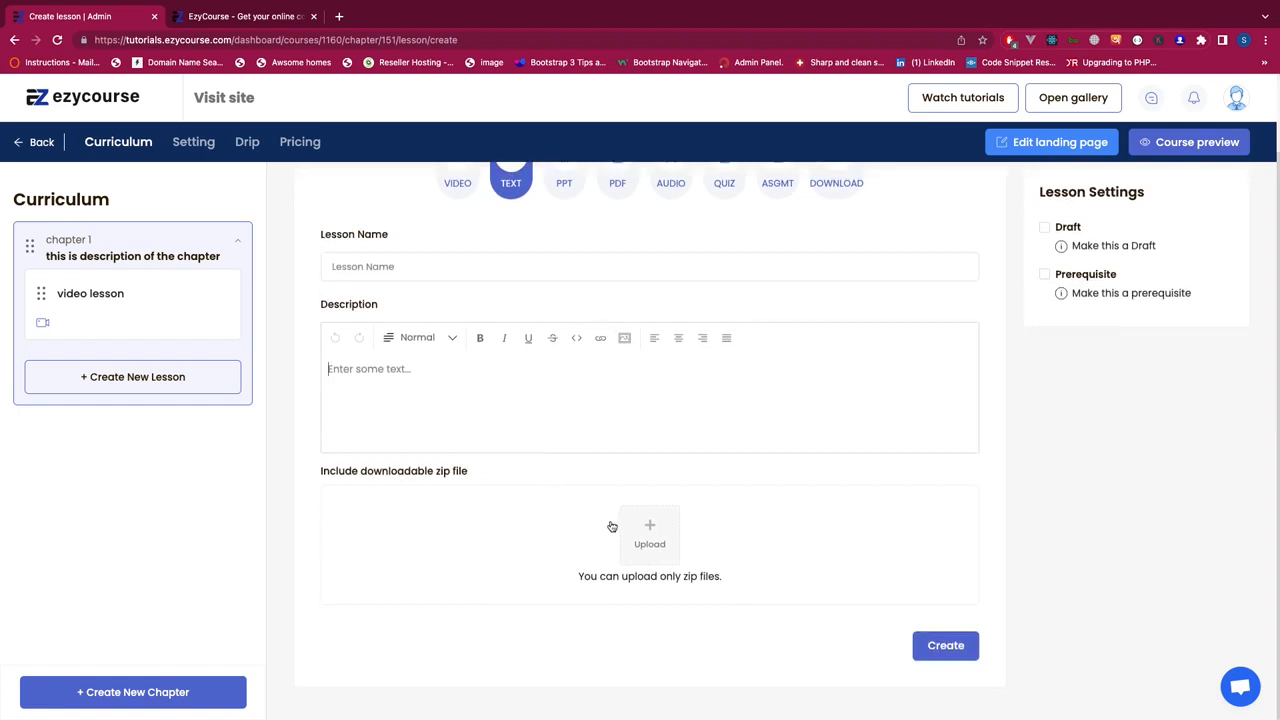
scroll(513, 546, up, 2)
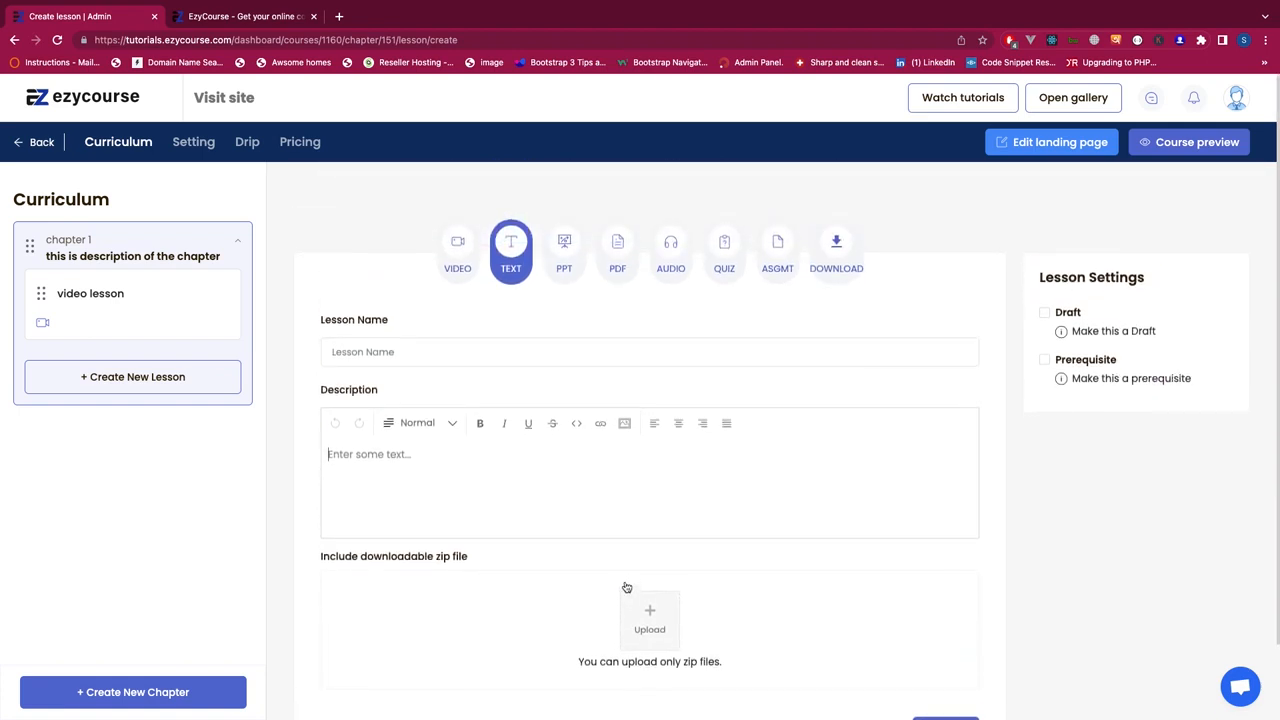
- Look through the PPT, PDF and audio lesson forms, and add a quiz lesson to chapter 1
click(568, 258)
click(620, 258)
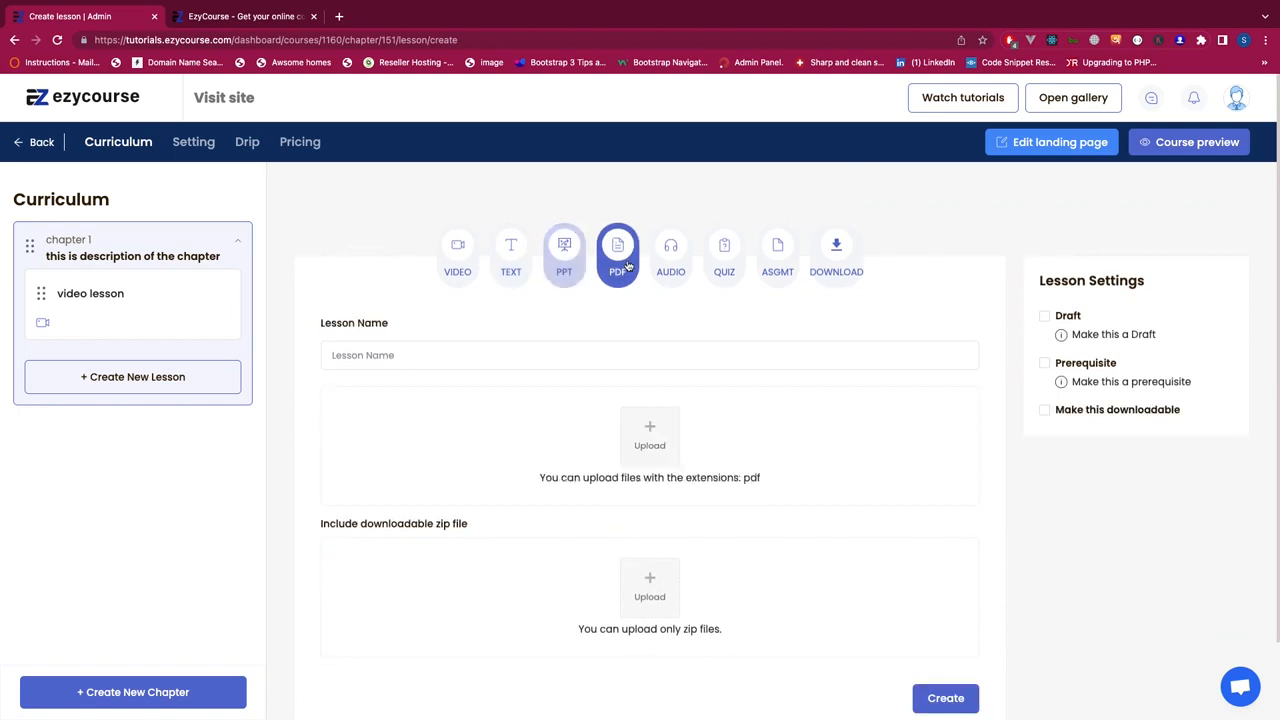
click(668, 258)
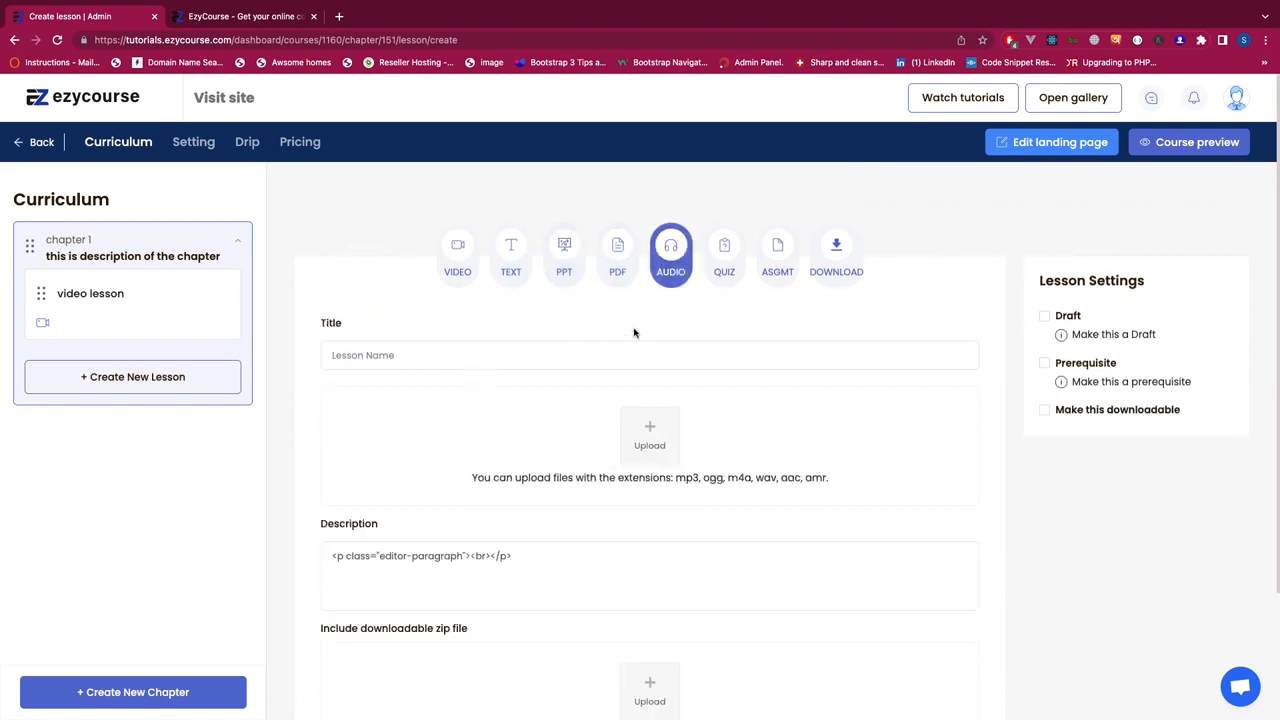
click(723, 268)
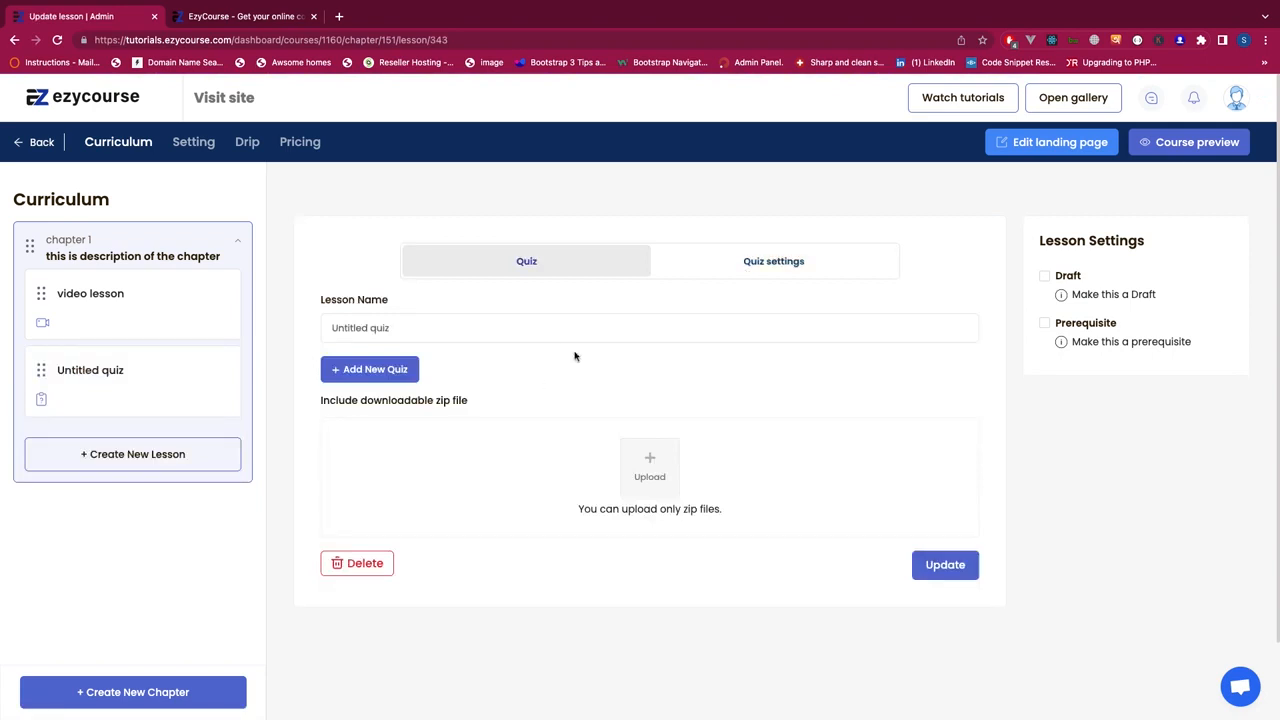
- In the quiz settings, choose to show answers at the end, clear the number of retakes, and review the time limits and zip option
click(728, 268)
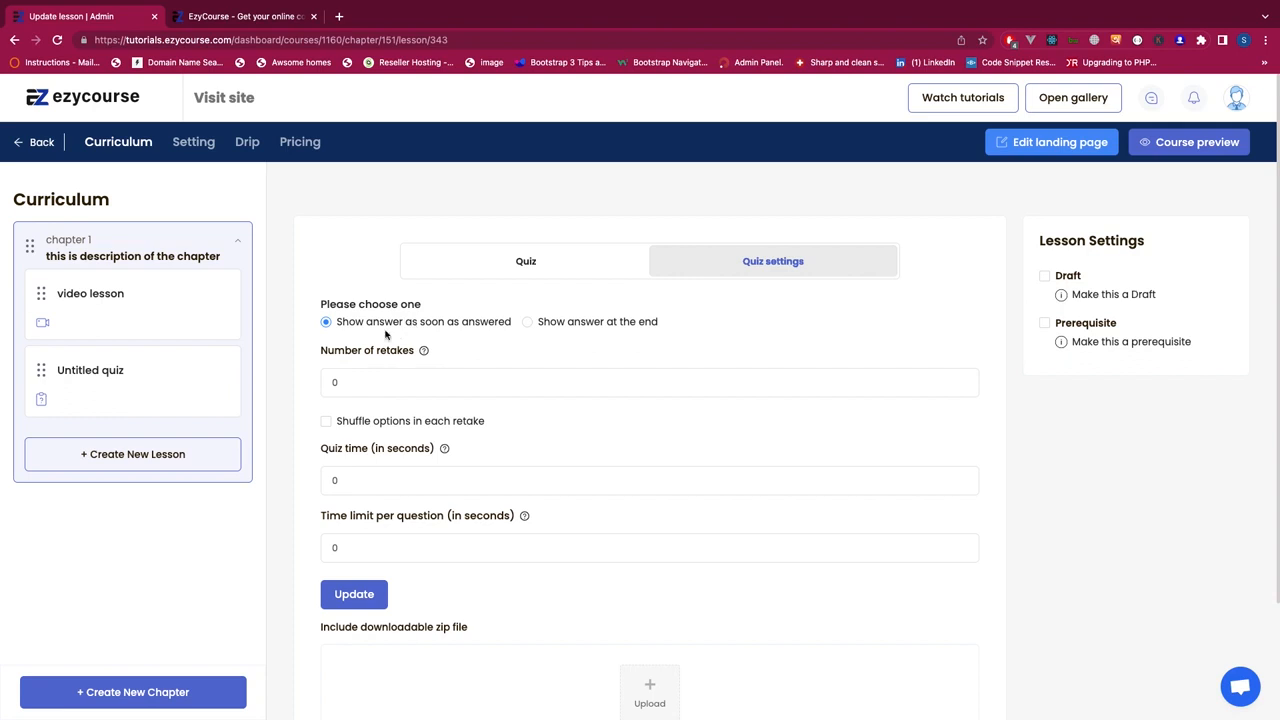
click(551, 325)
click(369, 388)
mouse_move(425, 352)
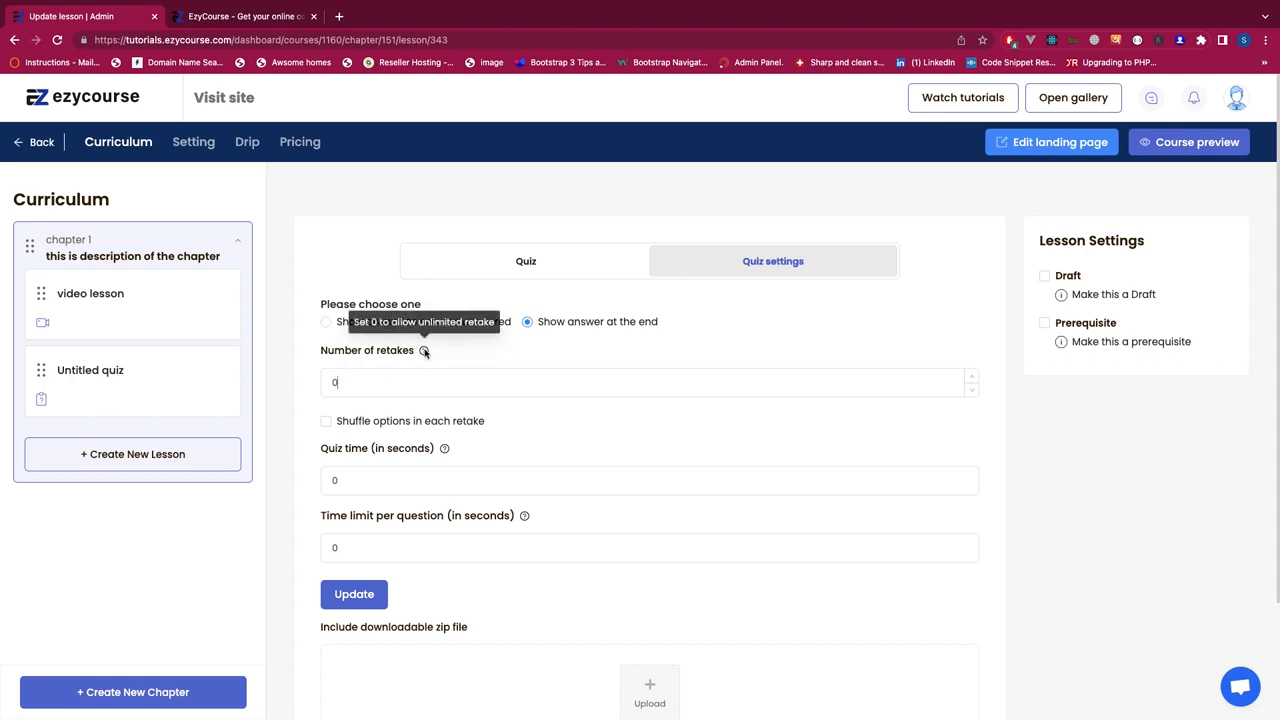
key(BackSpace)
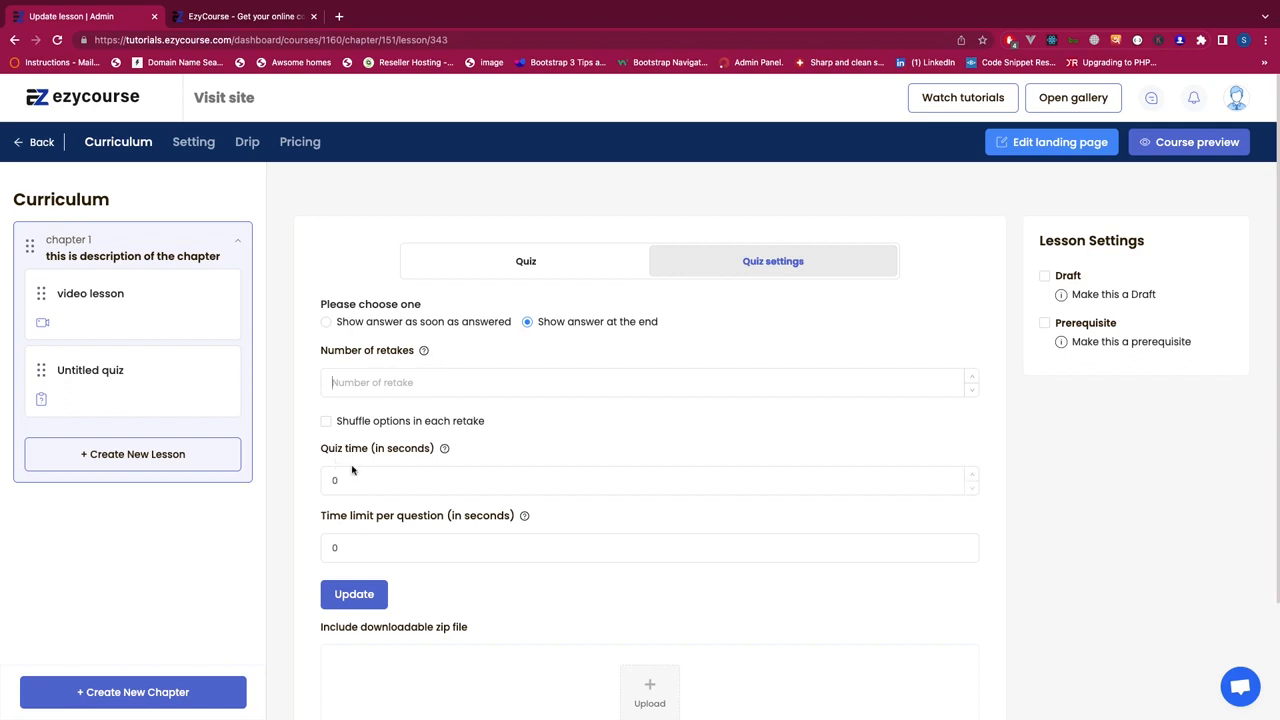
click(349, 544)
scroll(349, 541, down, 3)
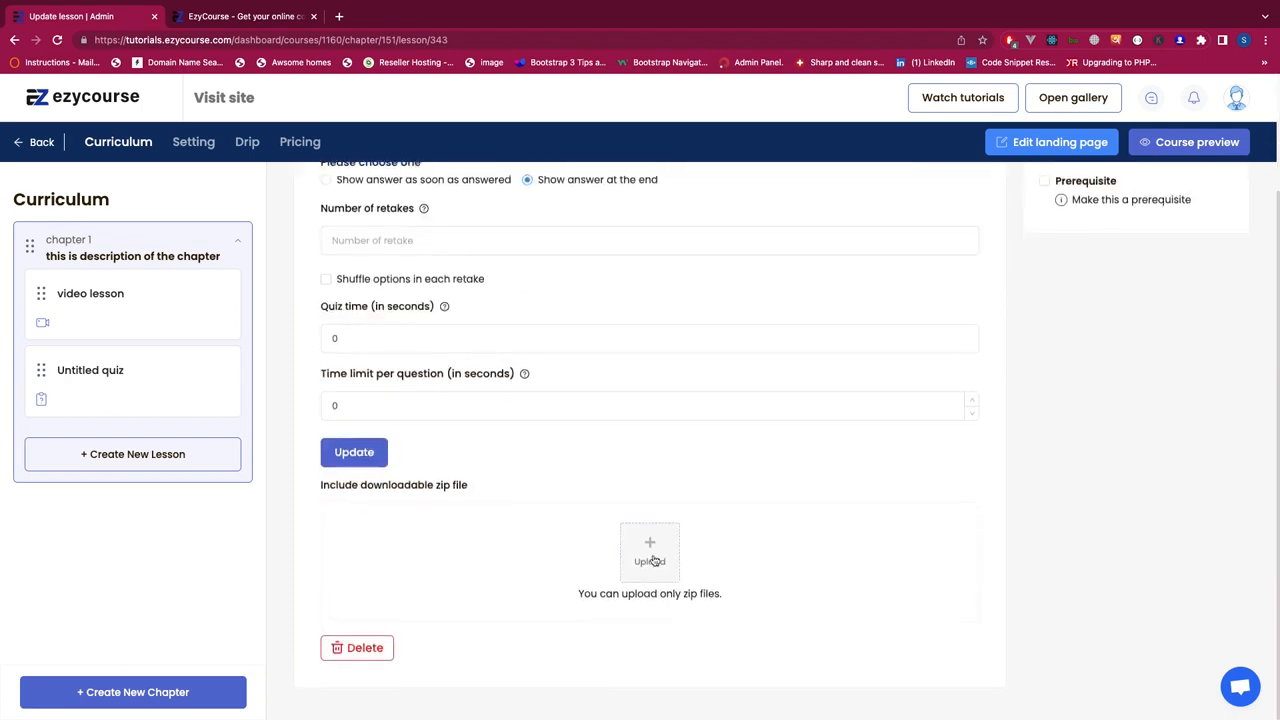
scroll(480, 577, up, 3)
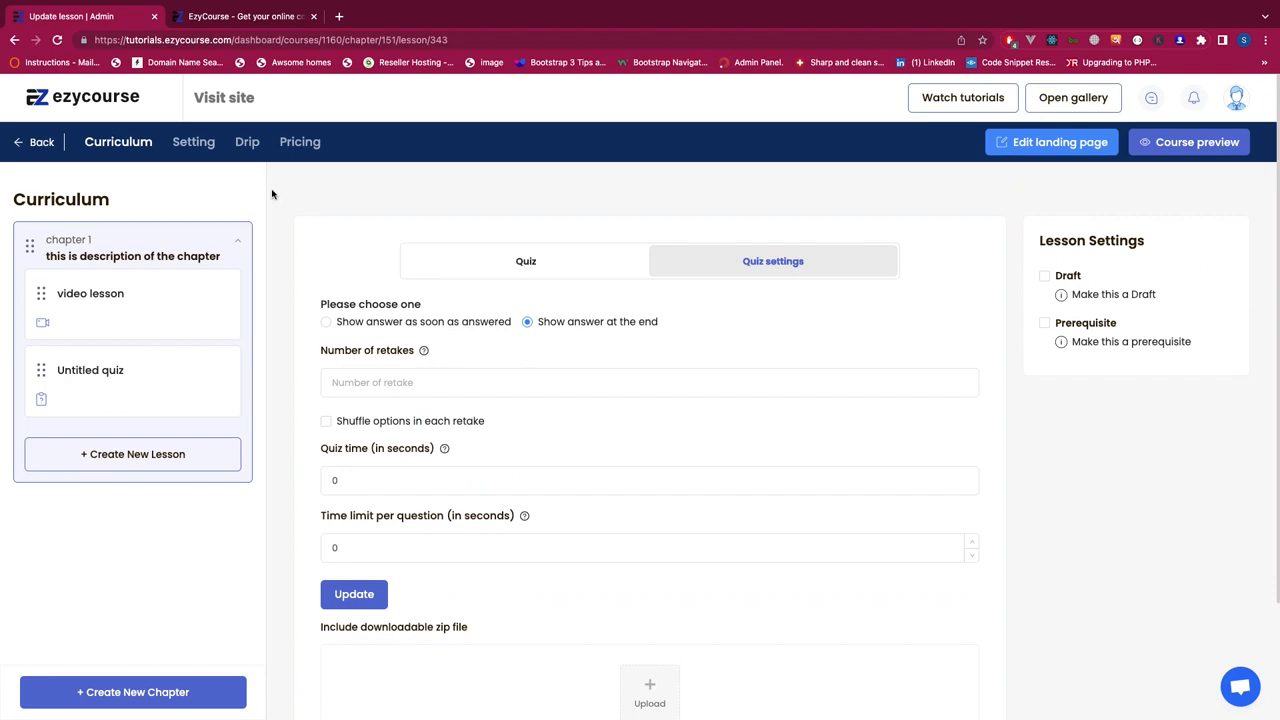
- Open the course settings and look over the basic info, from the course name through the descriptions
click(194, 144)
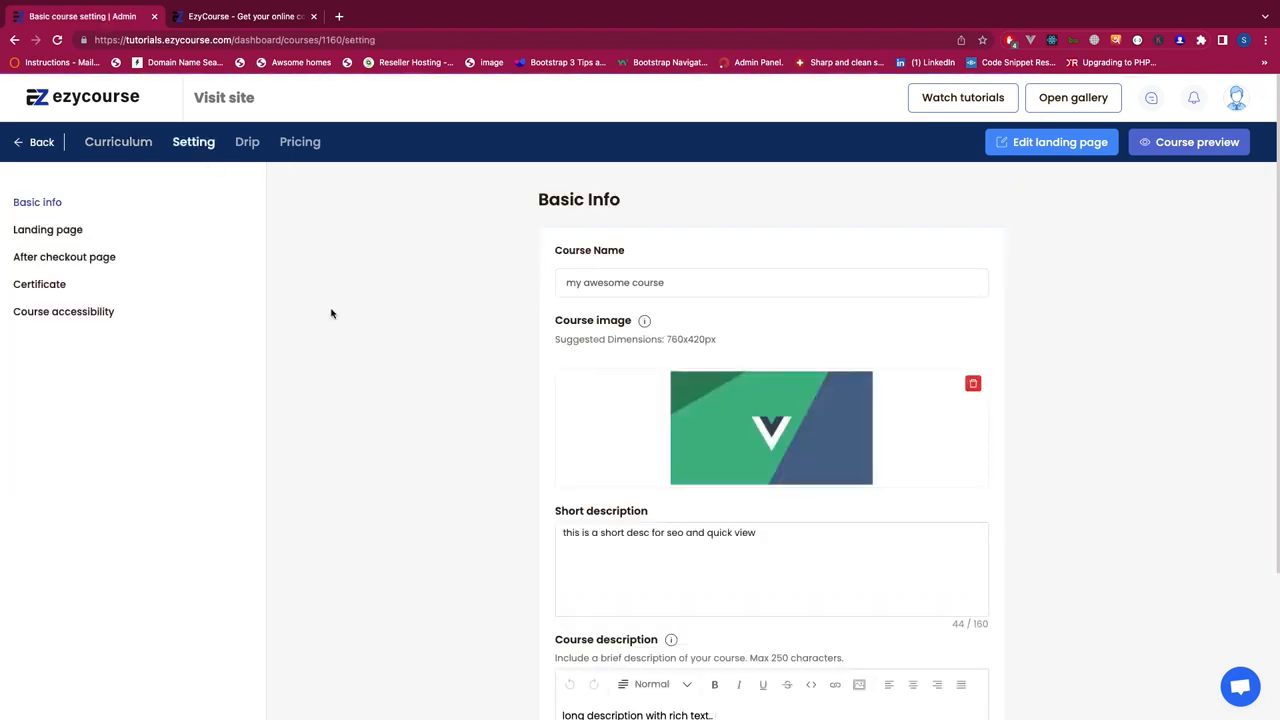
scroll(331, 312, down, 3)
scroll(331, 312, up, 3)
- Open the landing page settings and view the course's default landing page through its URL
click(48, 232)
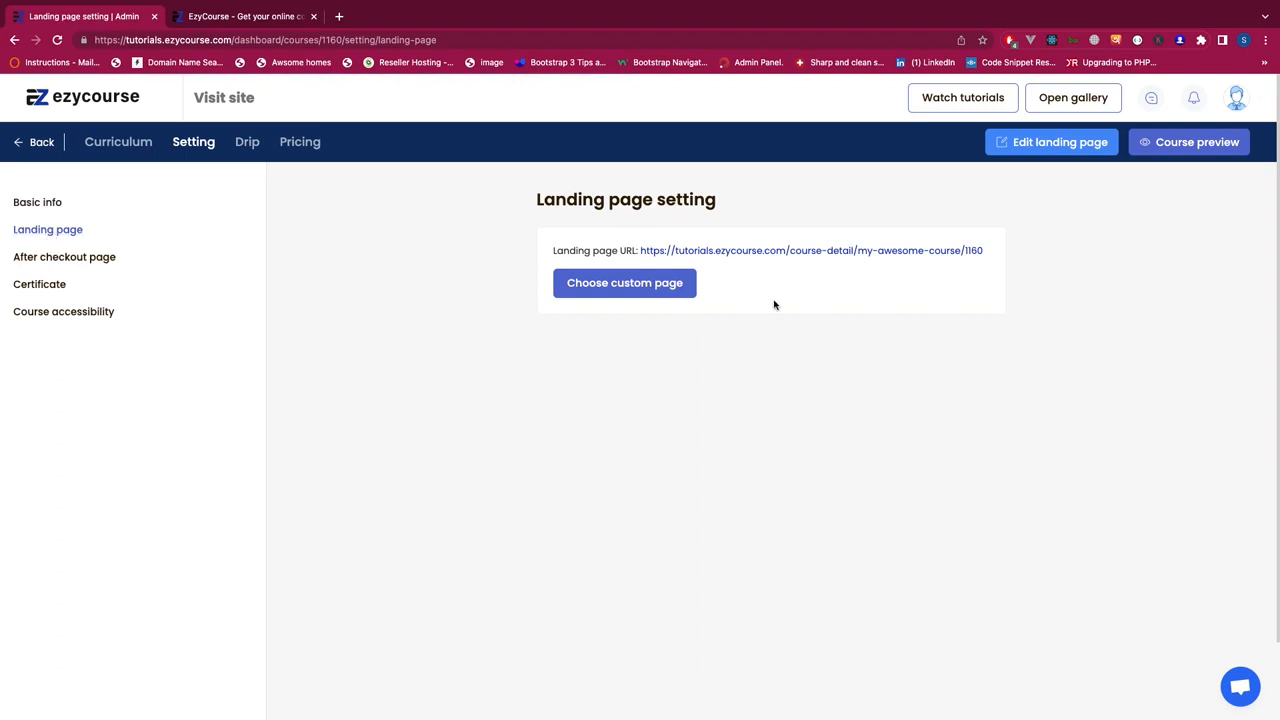
click(823, 255)
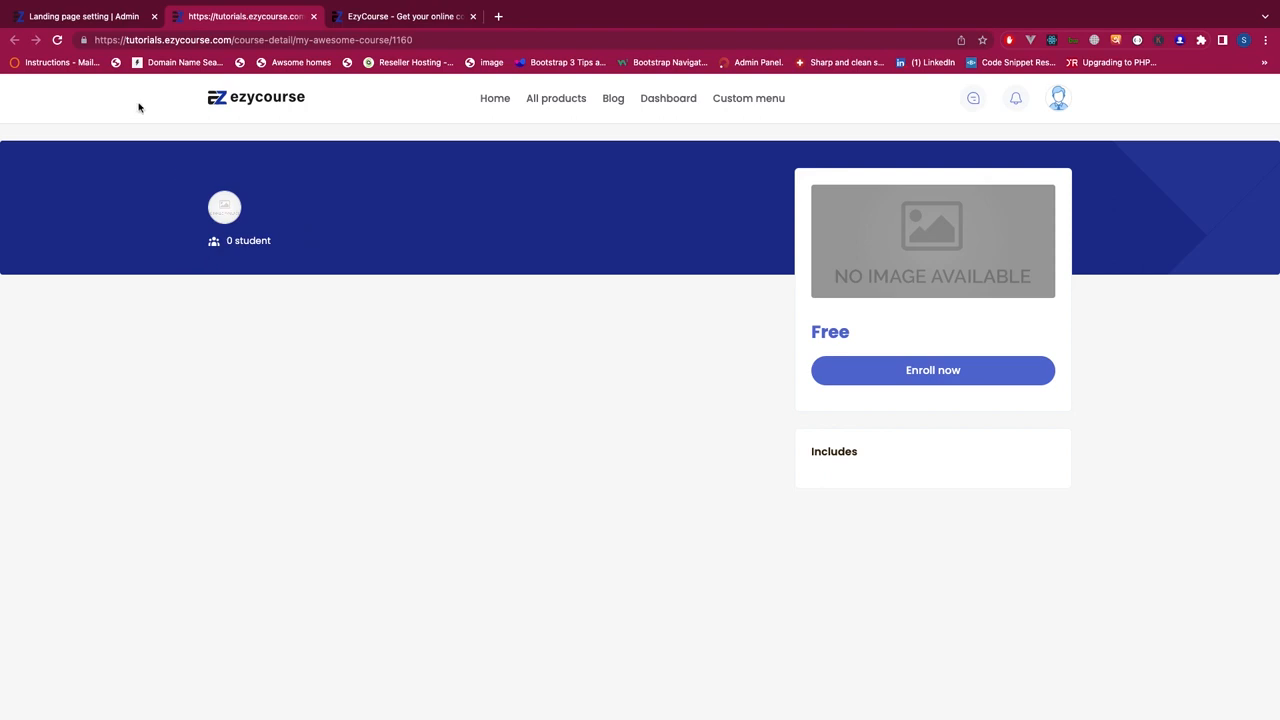
click(95, 20)
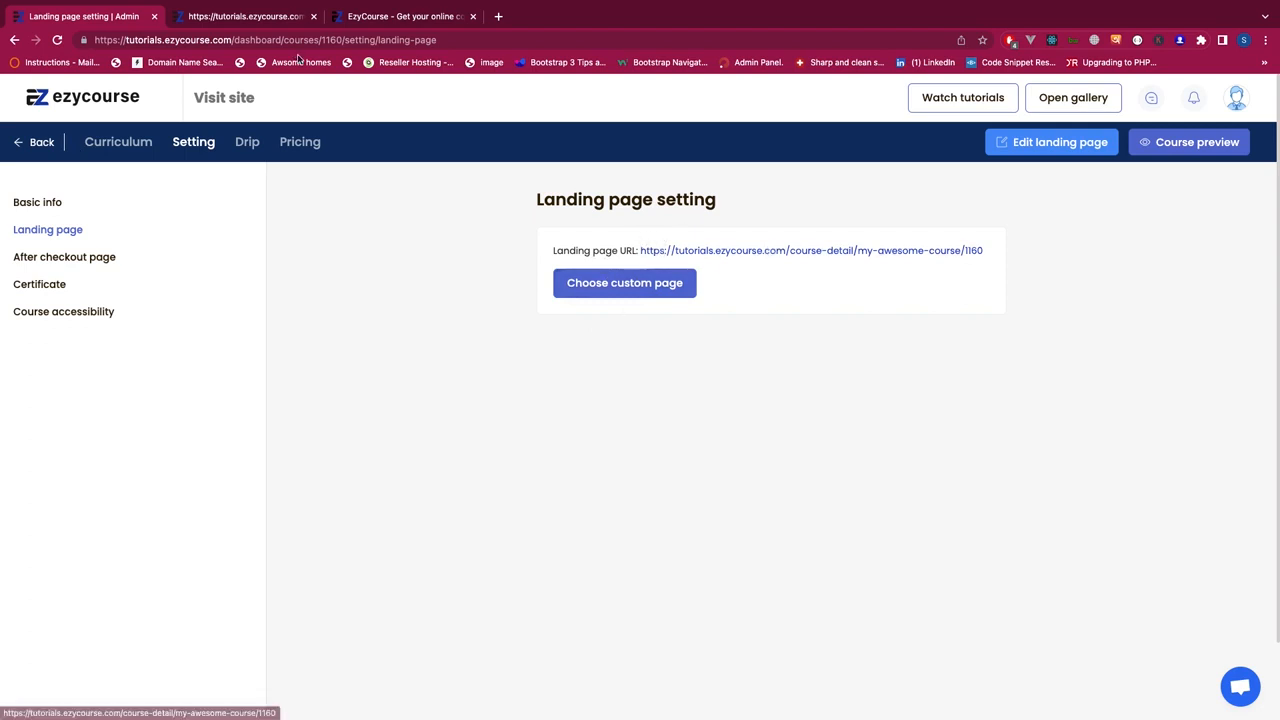
click(262, 16)
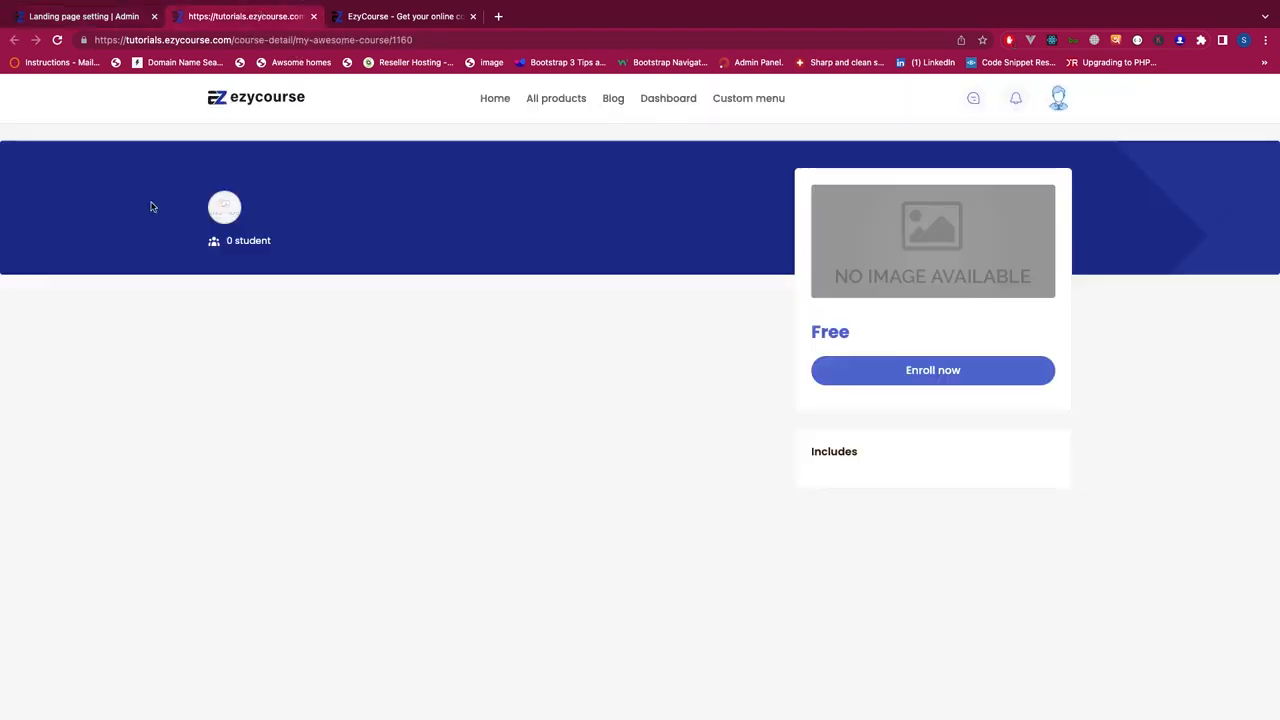
click(58, 18)
- Try "arabic page" as the course's custom landing page, view its URL, and reset the landing page to default
click(574, 287)
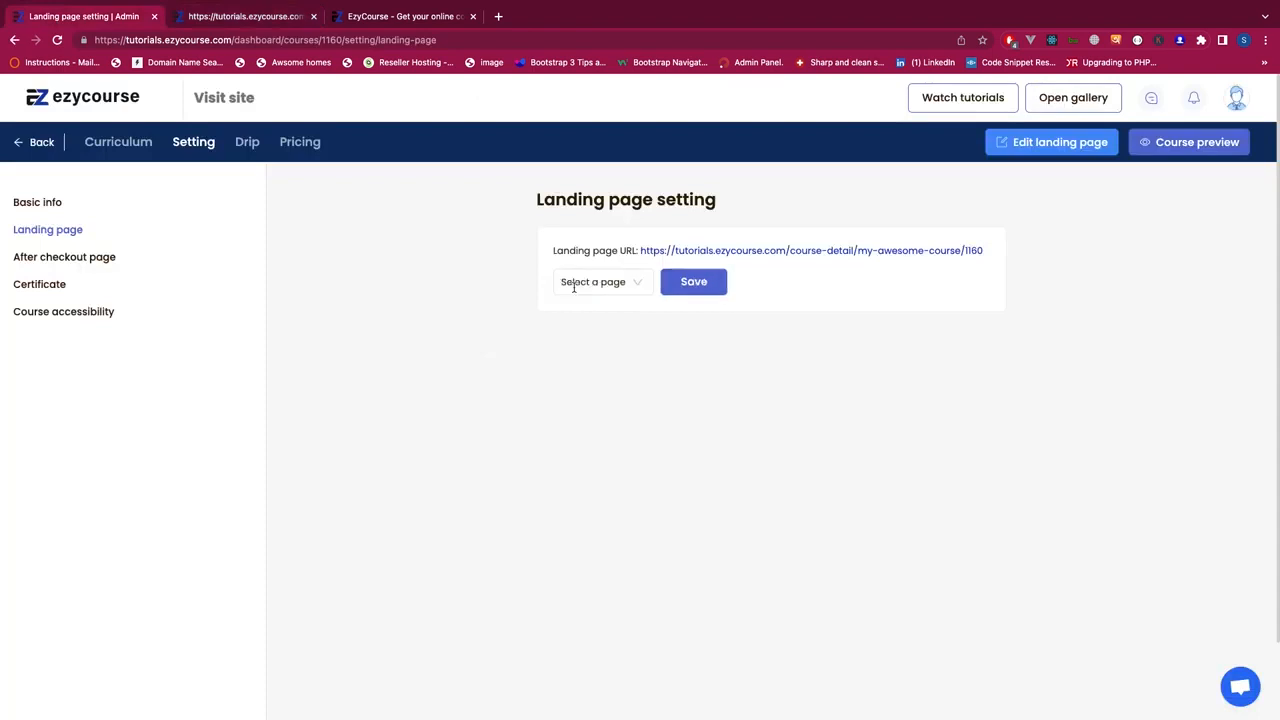
click(574, 287)
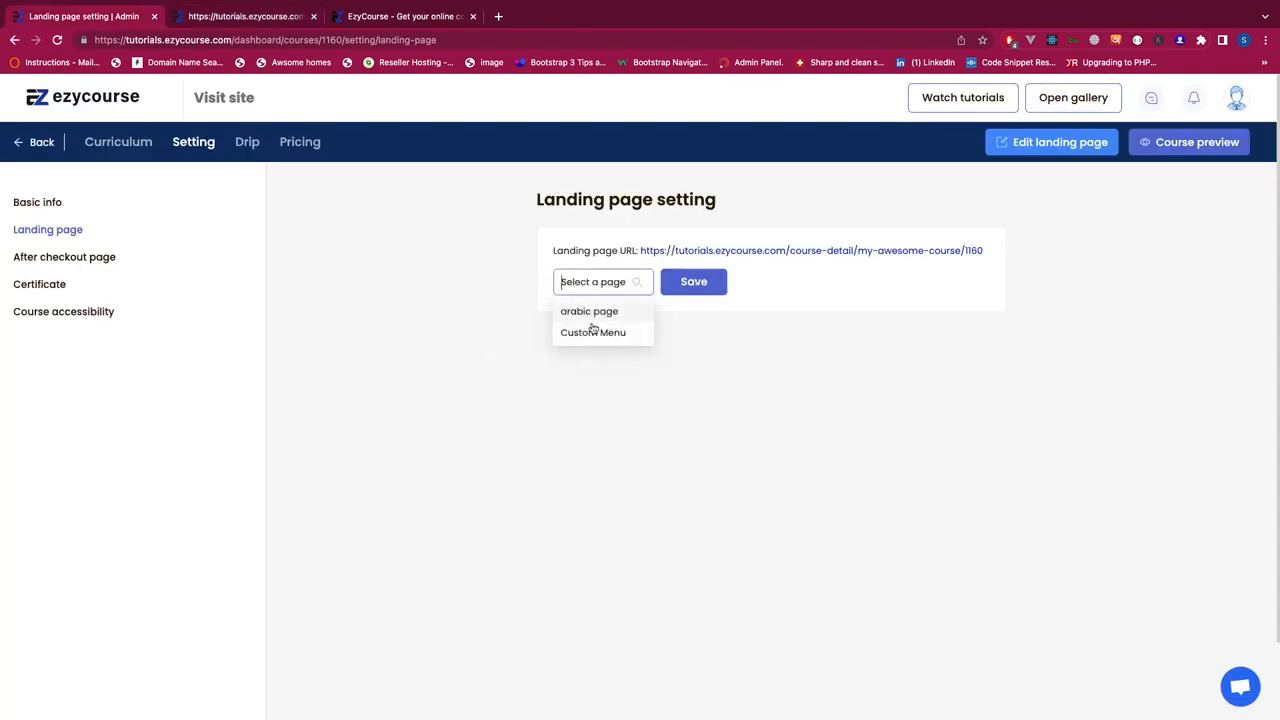
click(603, 312)
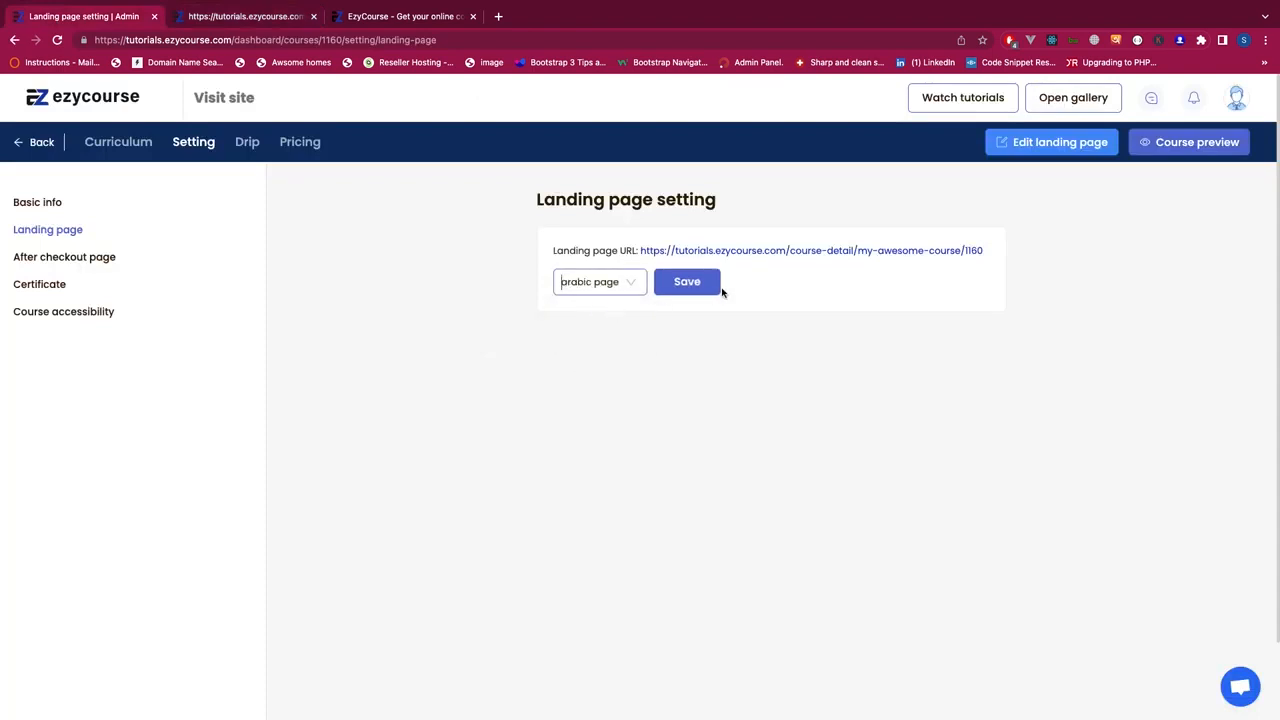
click(678, 284)
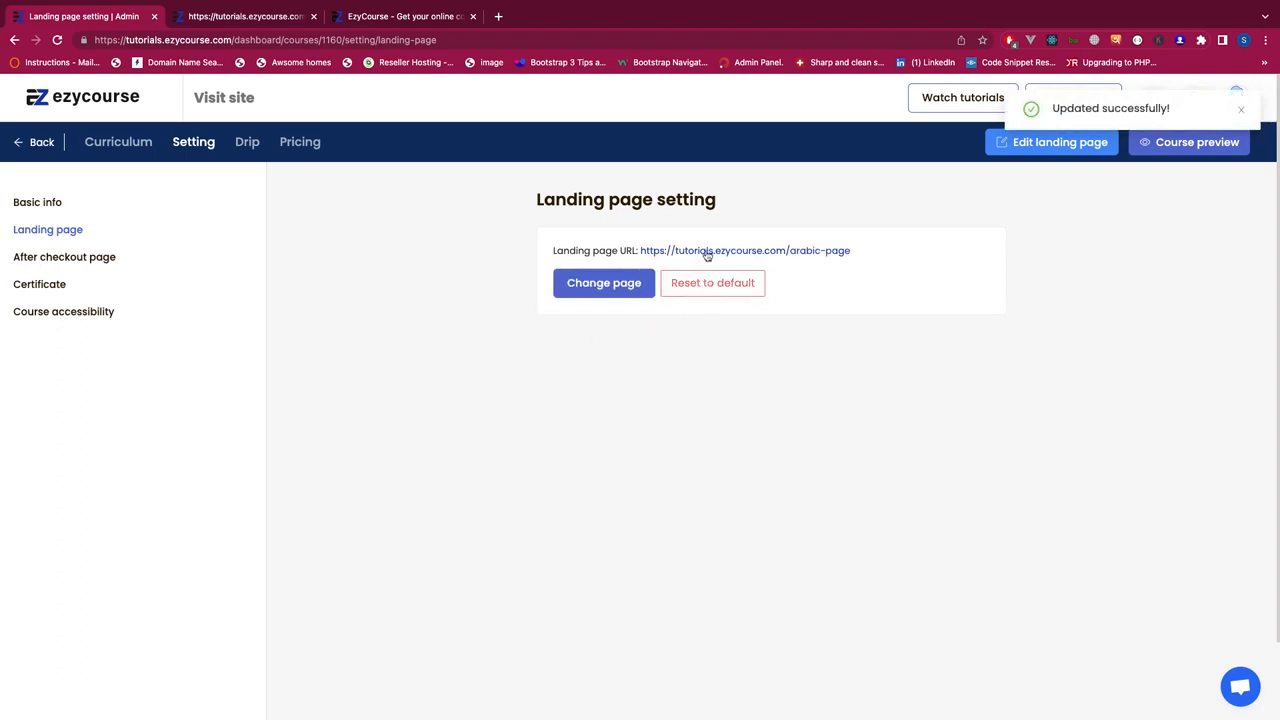
click(706, 251)
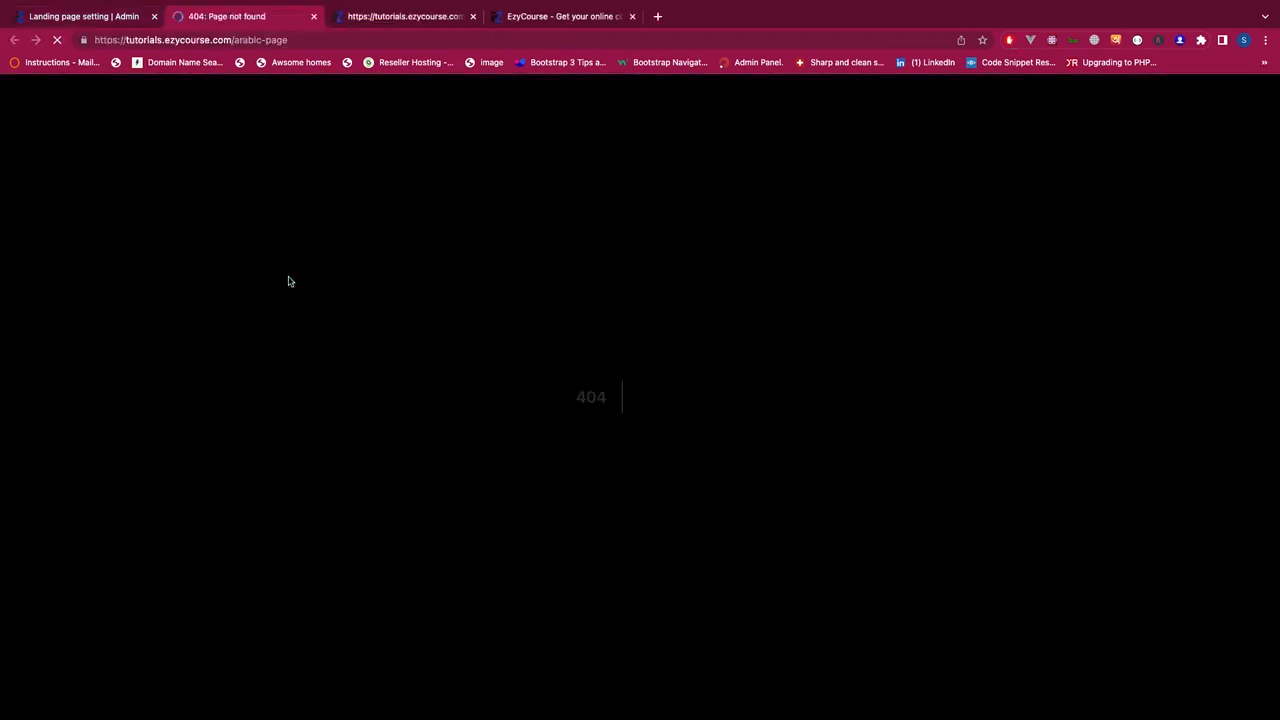
click(313, 16)
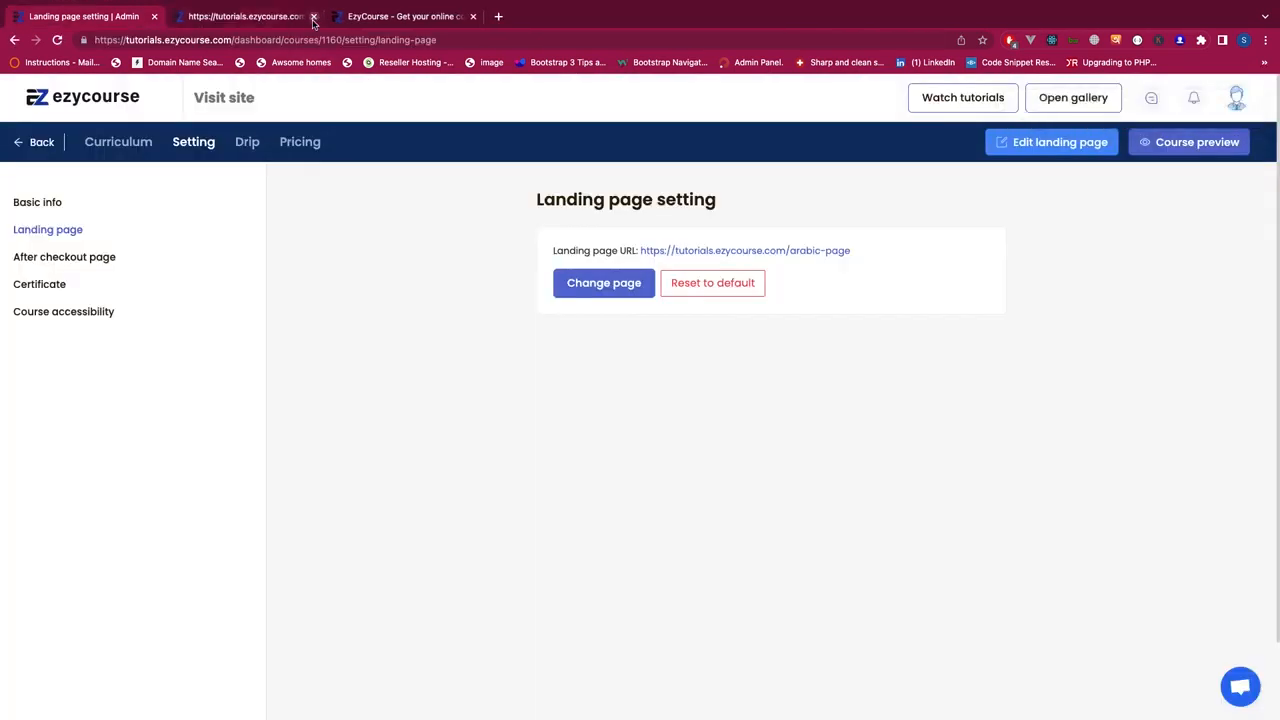
click(713, 284)
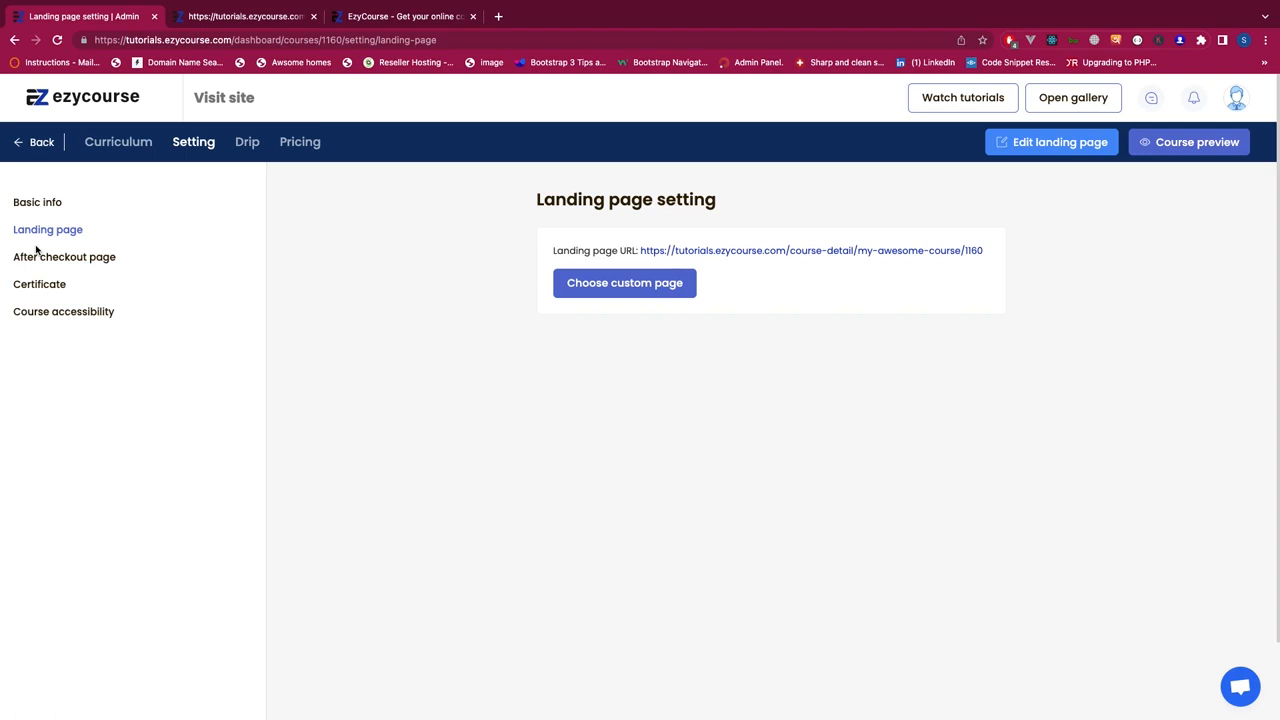
- Open the after checkout page settings and examine the custom pages offered, without selecting one
click(38, 258)
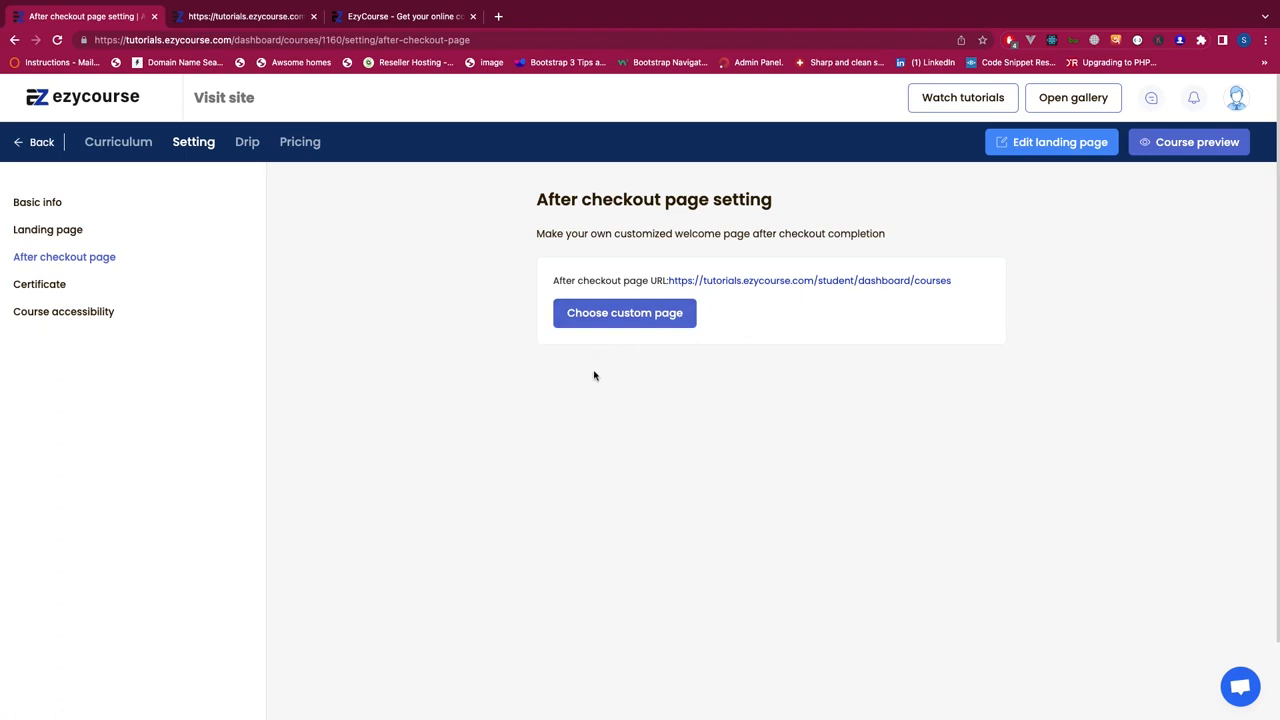
click(615, 321)
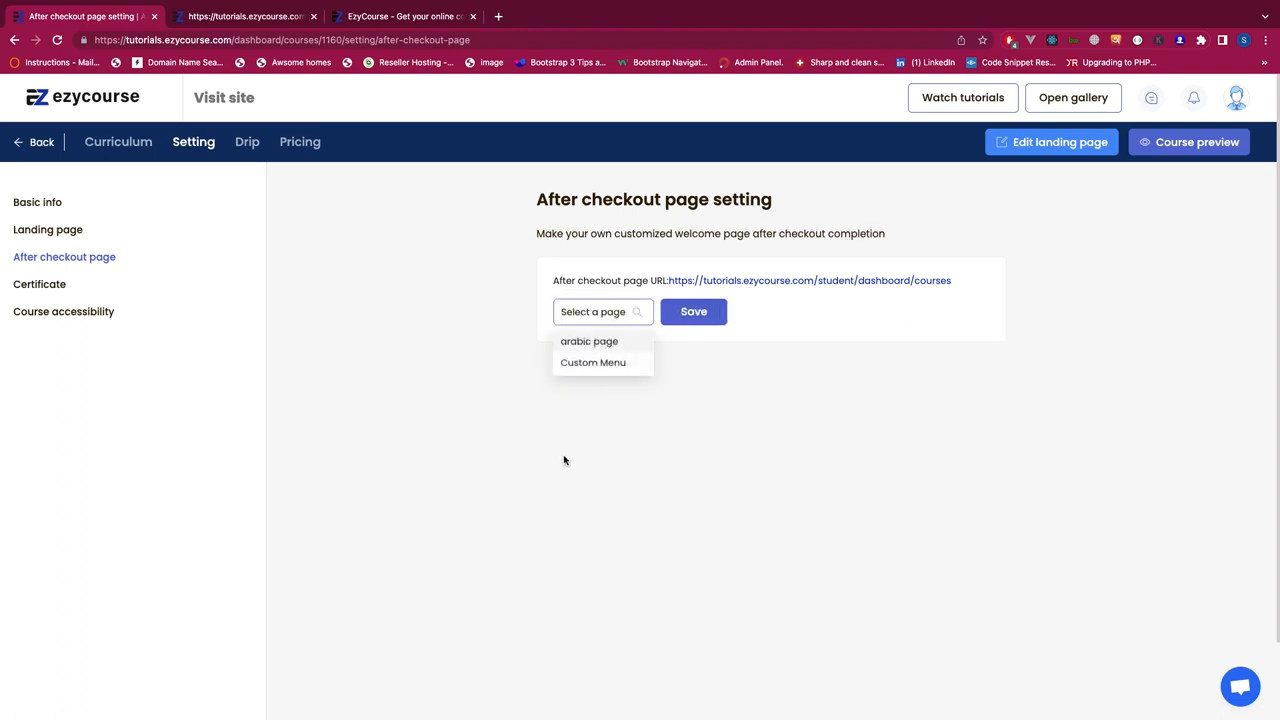
click(588, 432)
- Enable providing a certificate at the end of the course and select the "Untitled" certificate
click(44, 286)
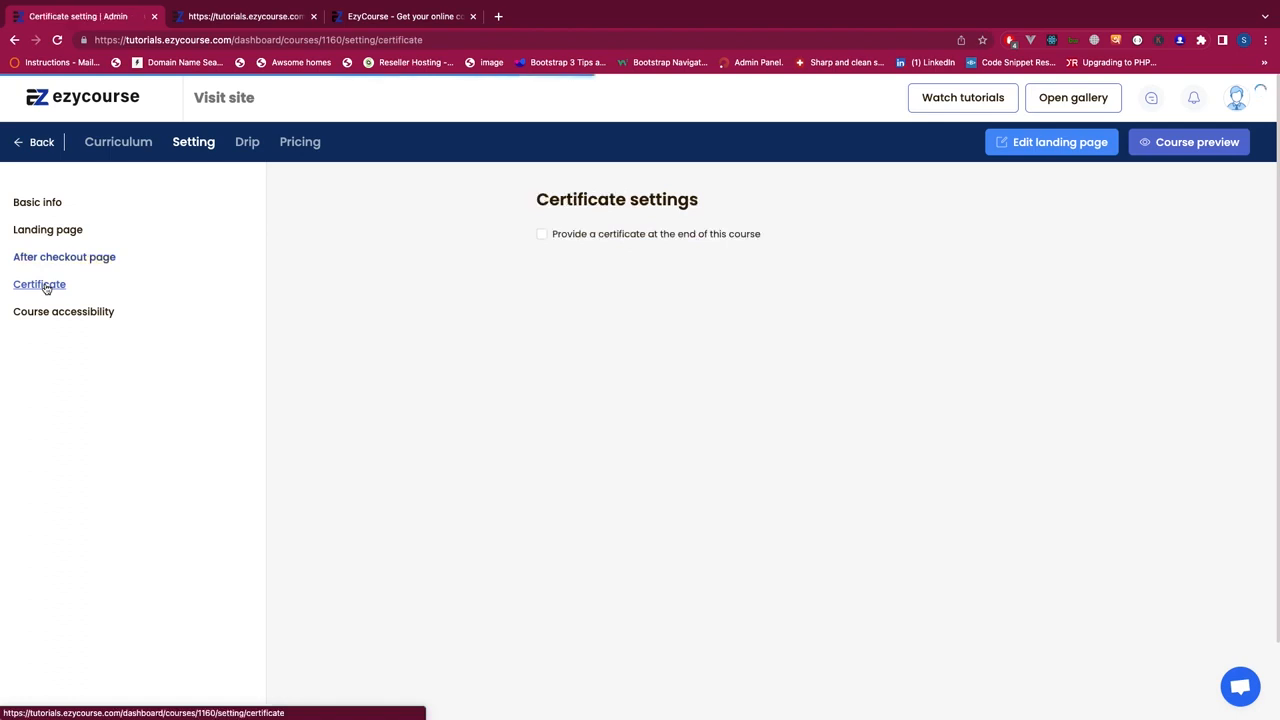
click(541, 236)
click(640, 311)
click(584, 406)
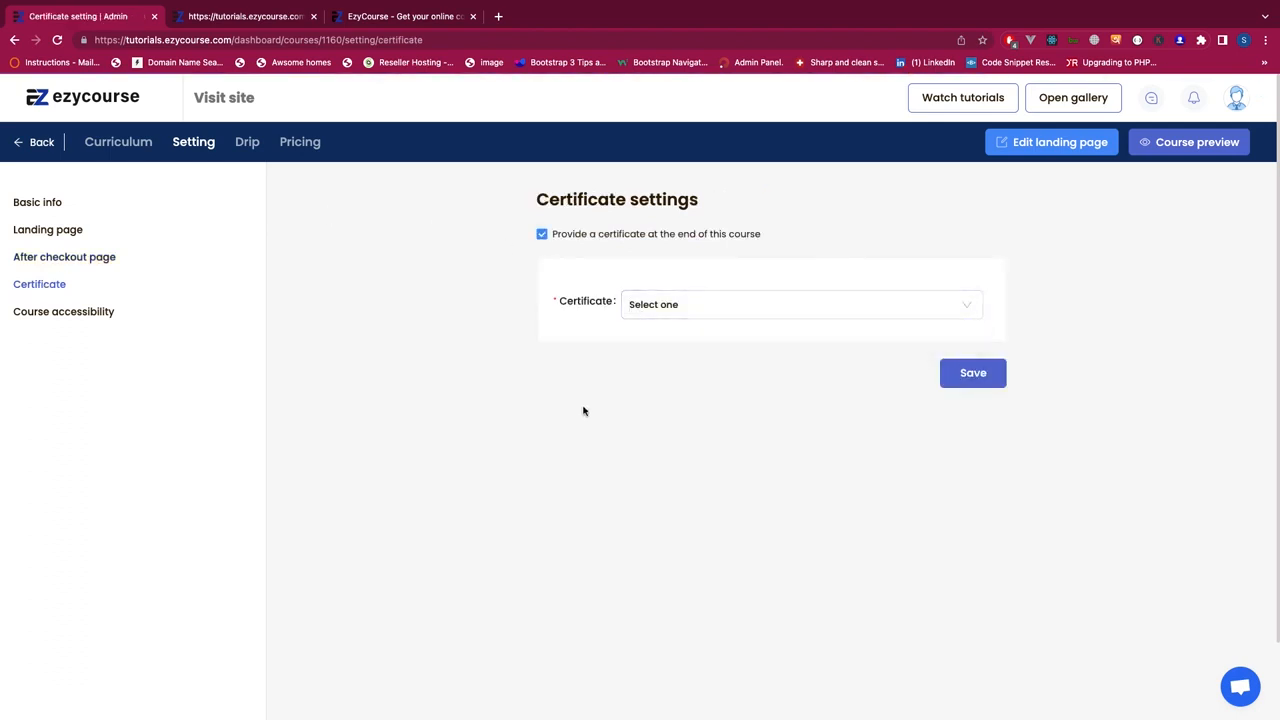
click(710, 309)
click(681, 337)
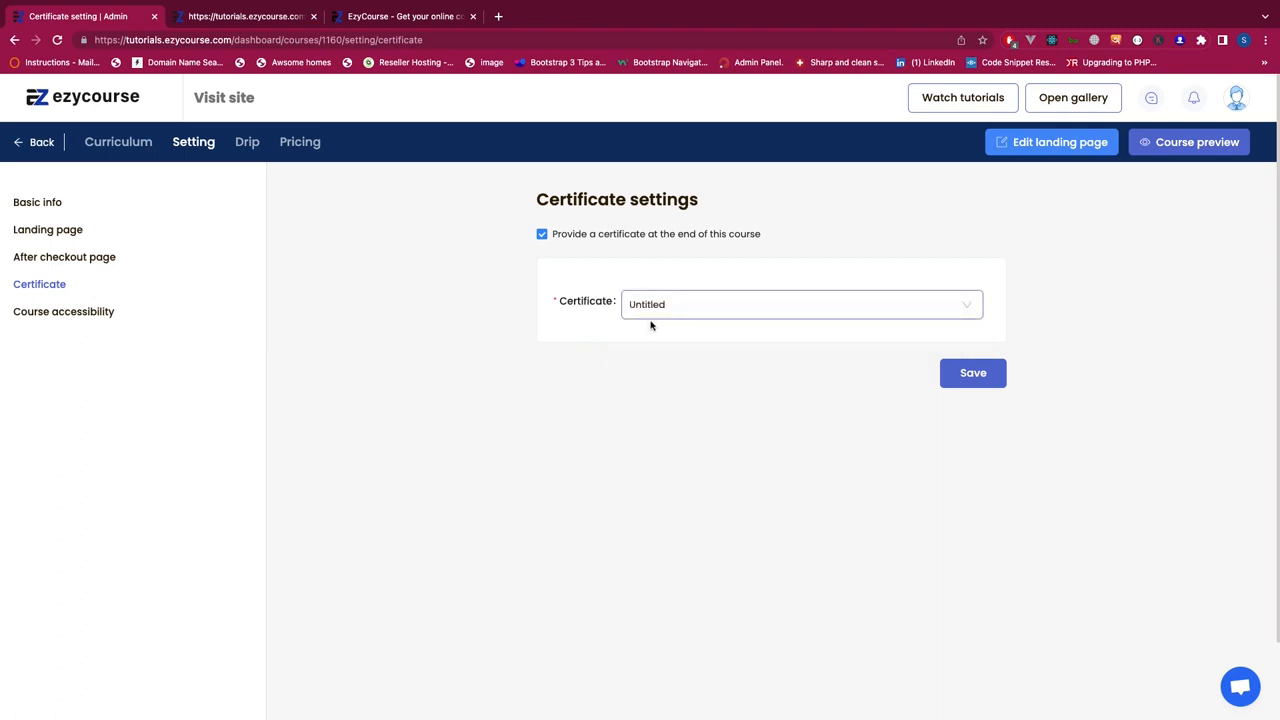
click(697, 307)
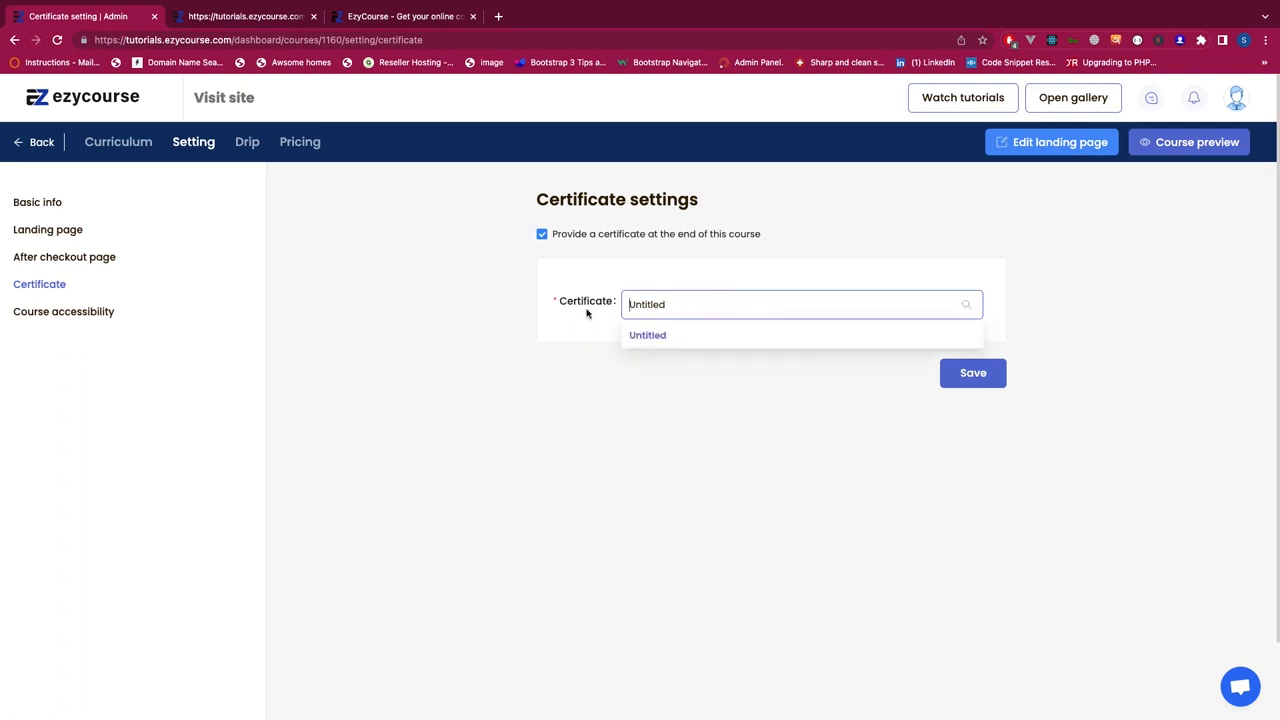
click(515, 478)
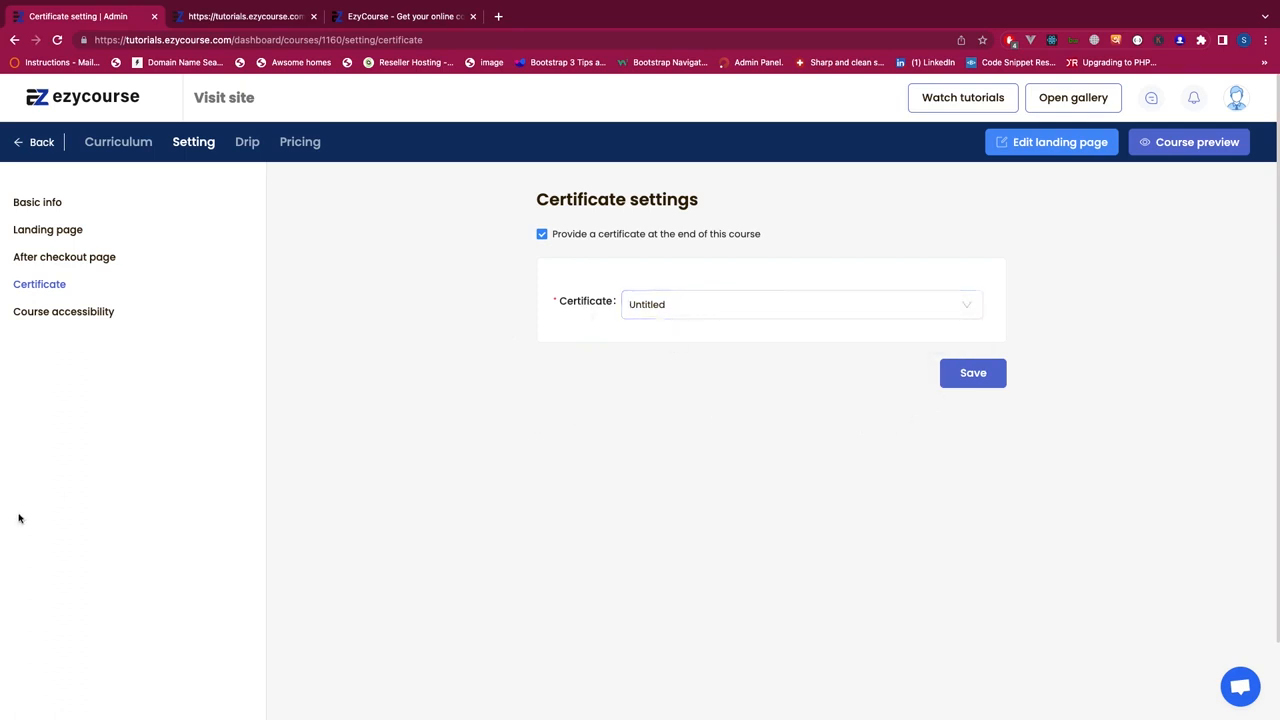
- Set the course access to Public and its status to Published, and save the accessibility settings
click(36, 318)
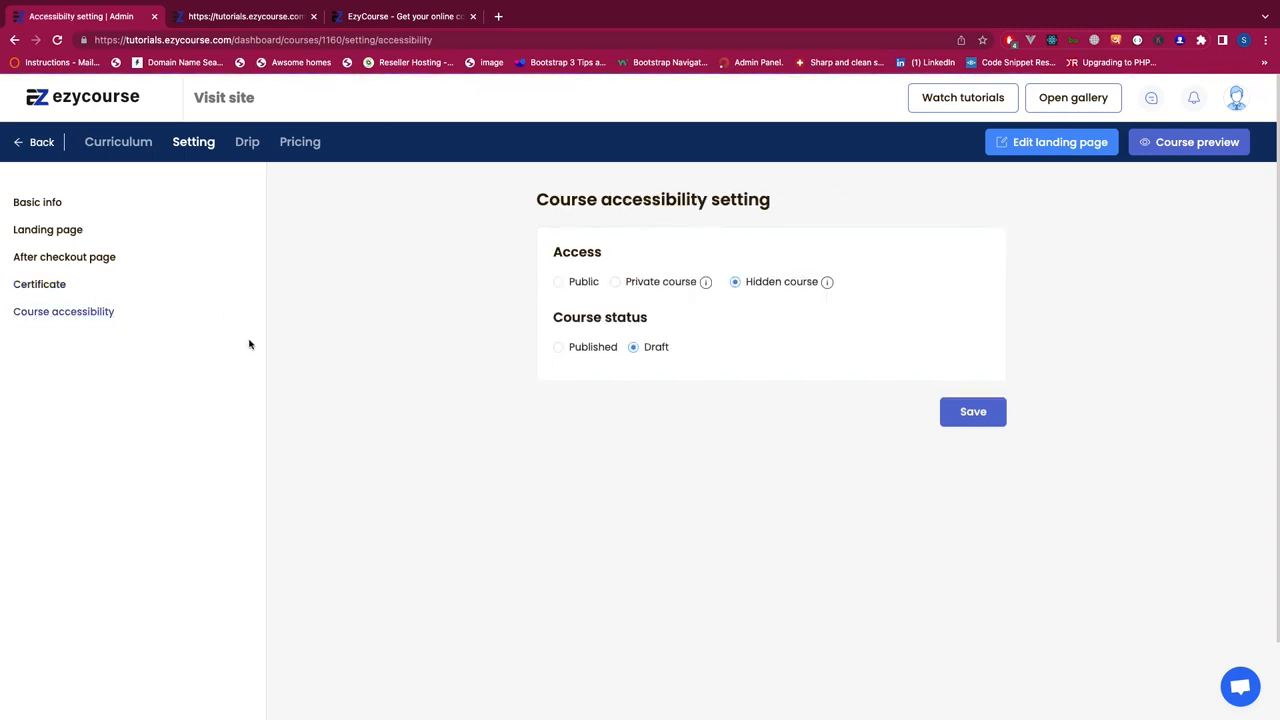
click(590, 285)
click(581, 357)
click(971, 414)
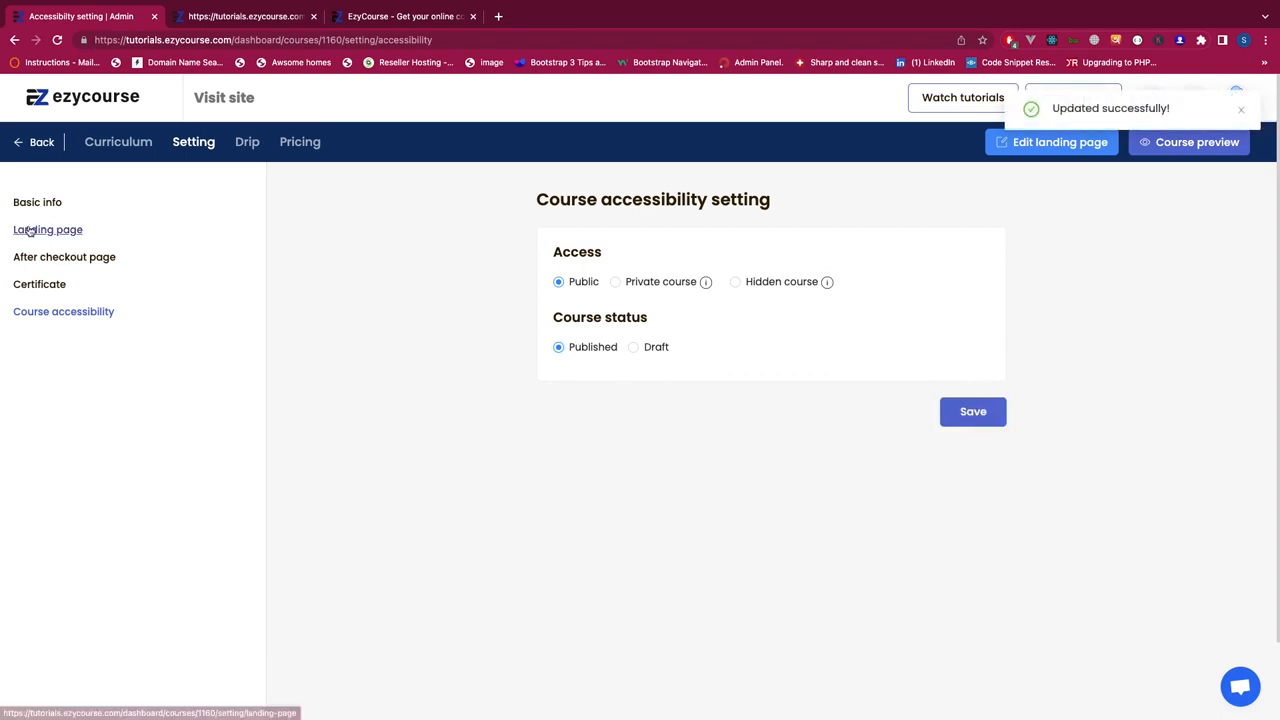
- Enable free preview for "video lesson" in chapter 1 of the curriculum and update the lesson
click(128, 148)
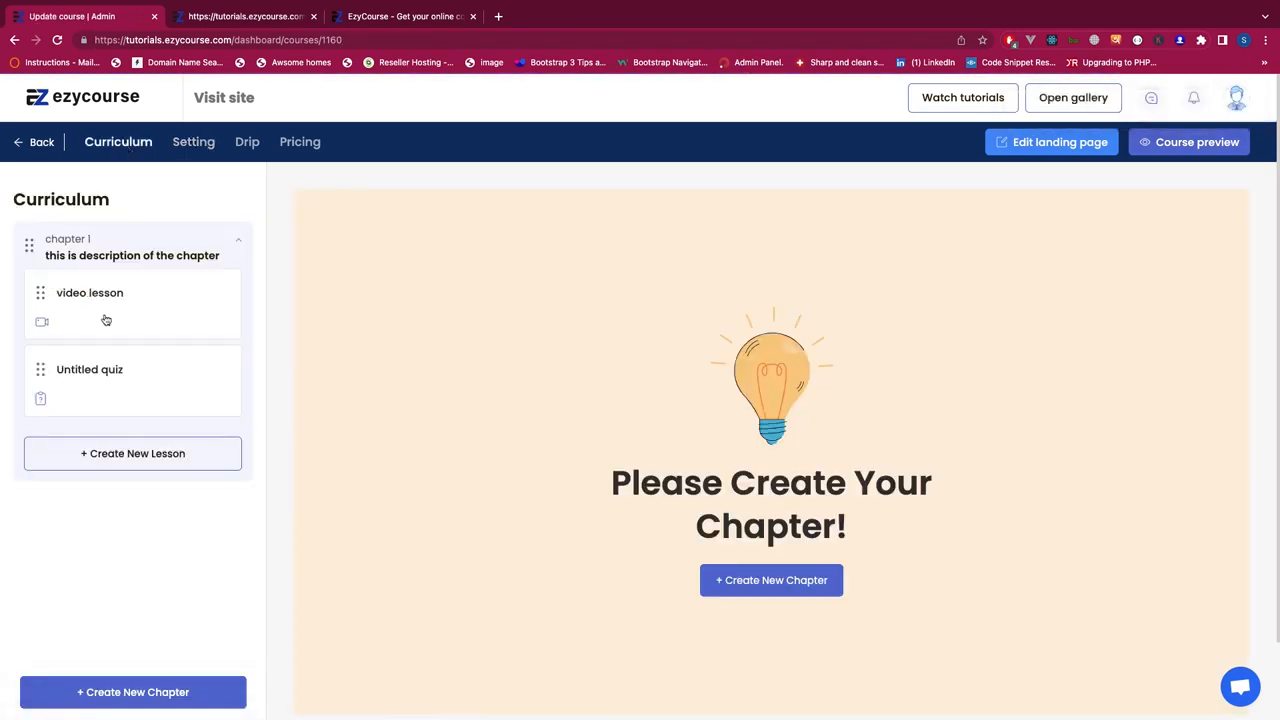
click(130, 318)
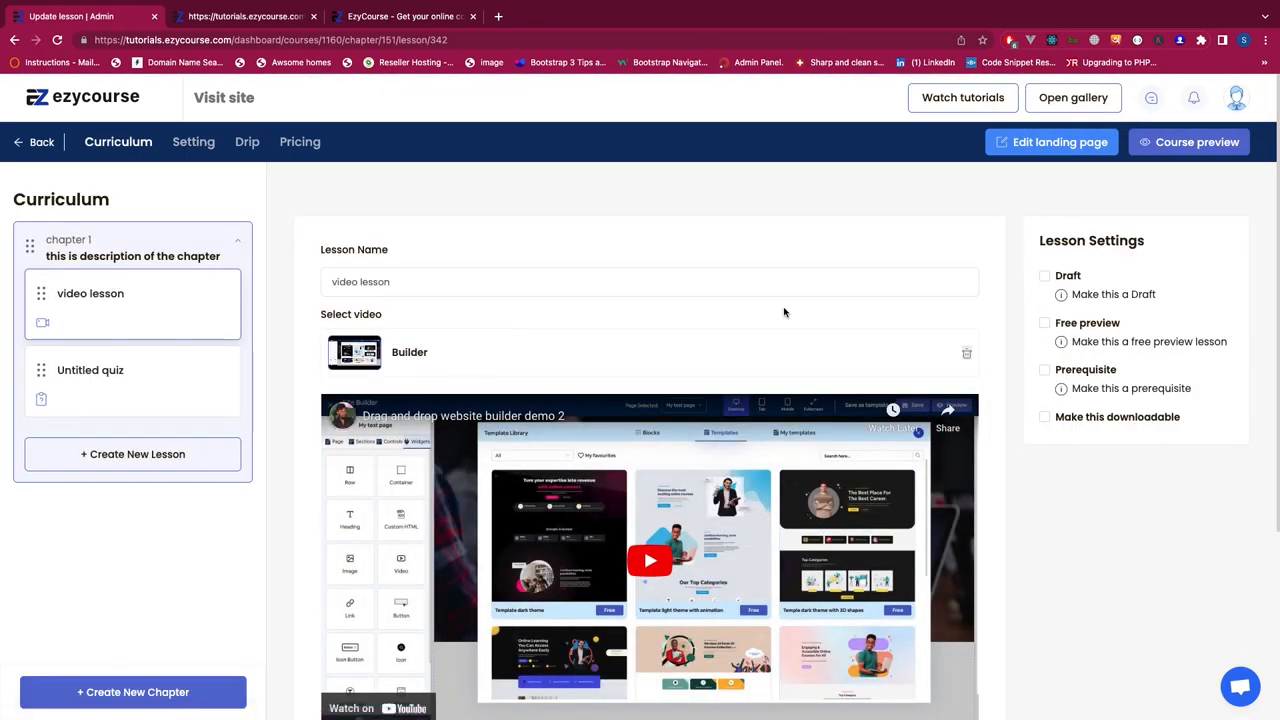
click(1045, 325)
scroll(1040, 420, down, 5)
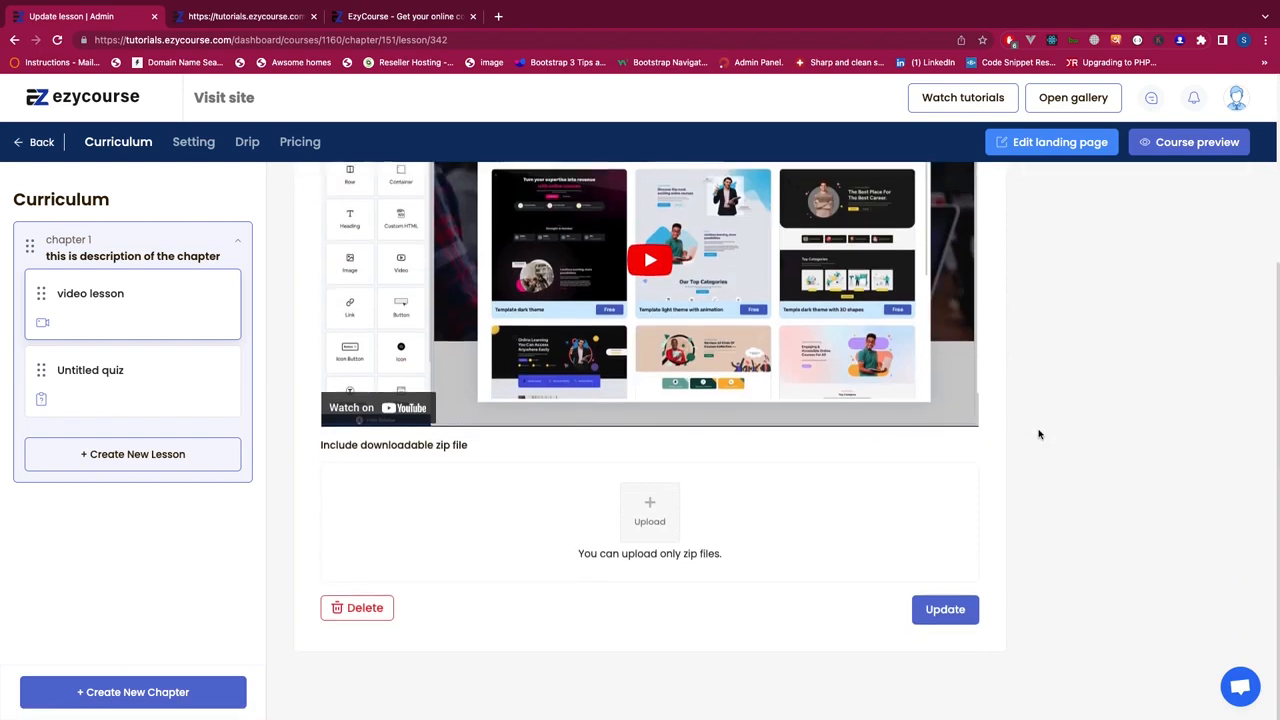
click(950, 648)
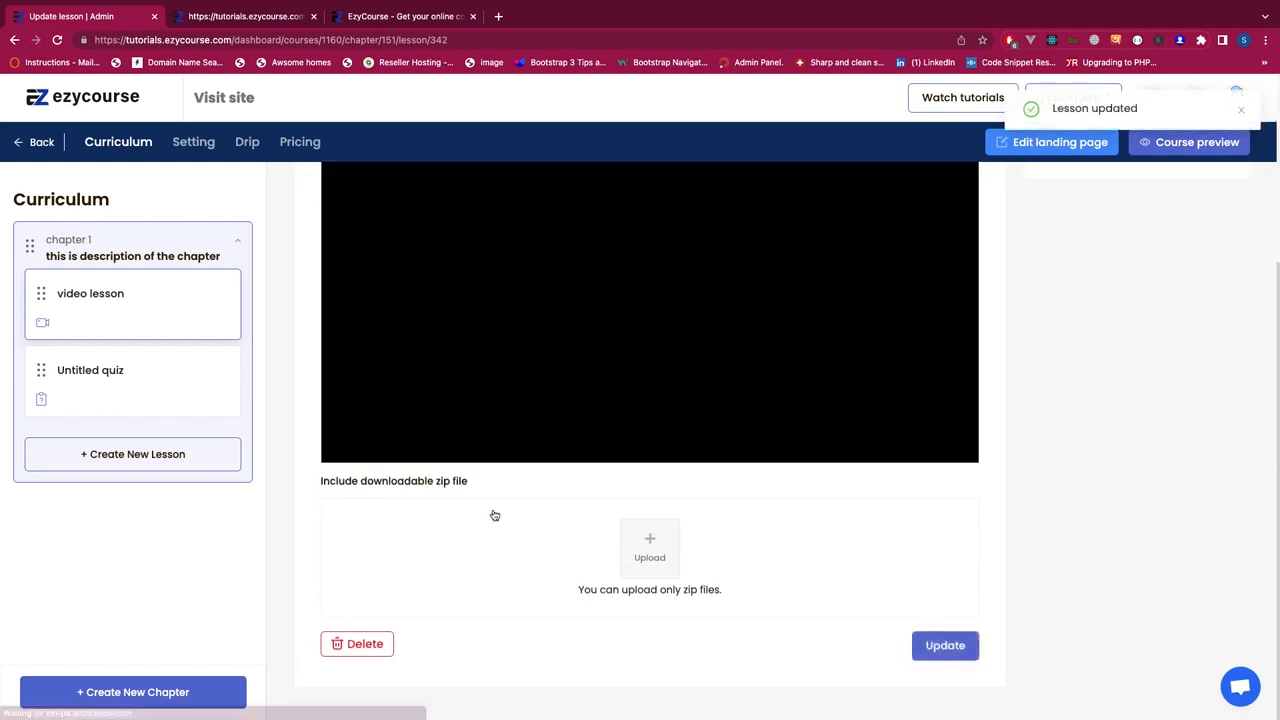
- Start a new video lesson in chapter 1 using the gallery video "Gesture Arena _ Decoding Flutter.mp4"
click(146, 456)
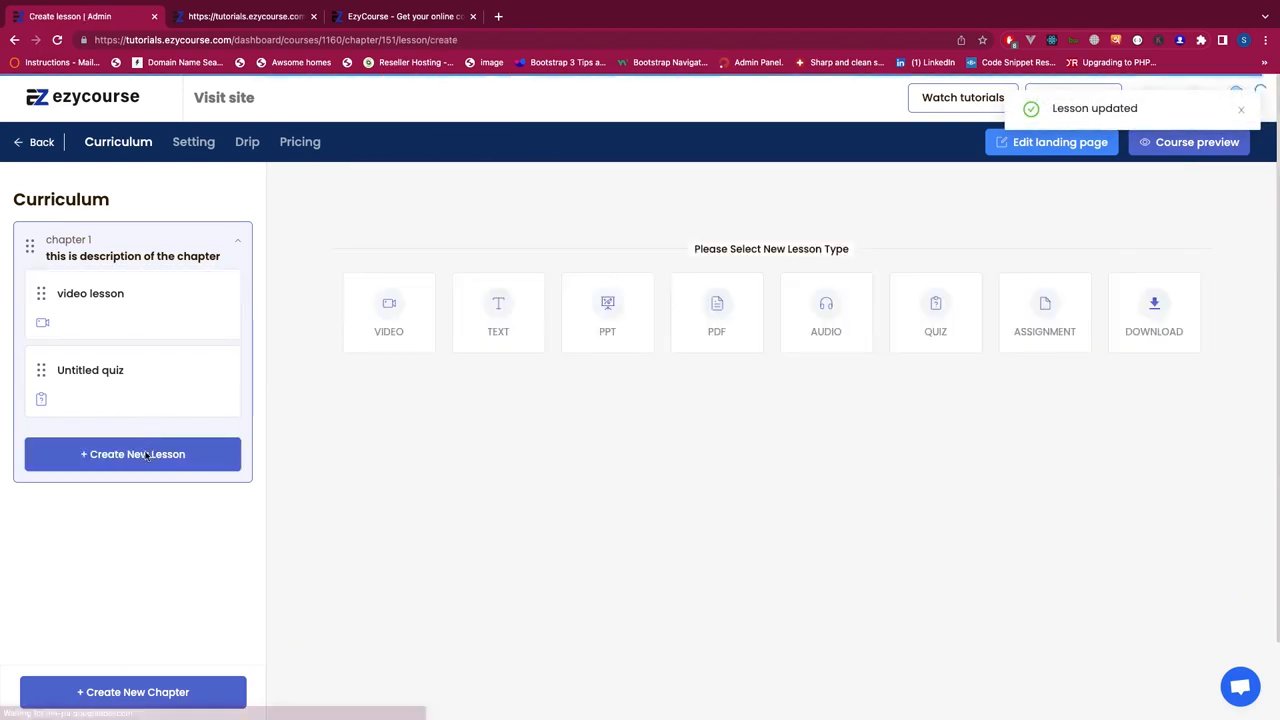
click(418, 330)
click(614, 453)
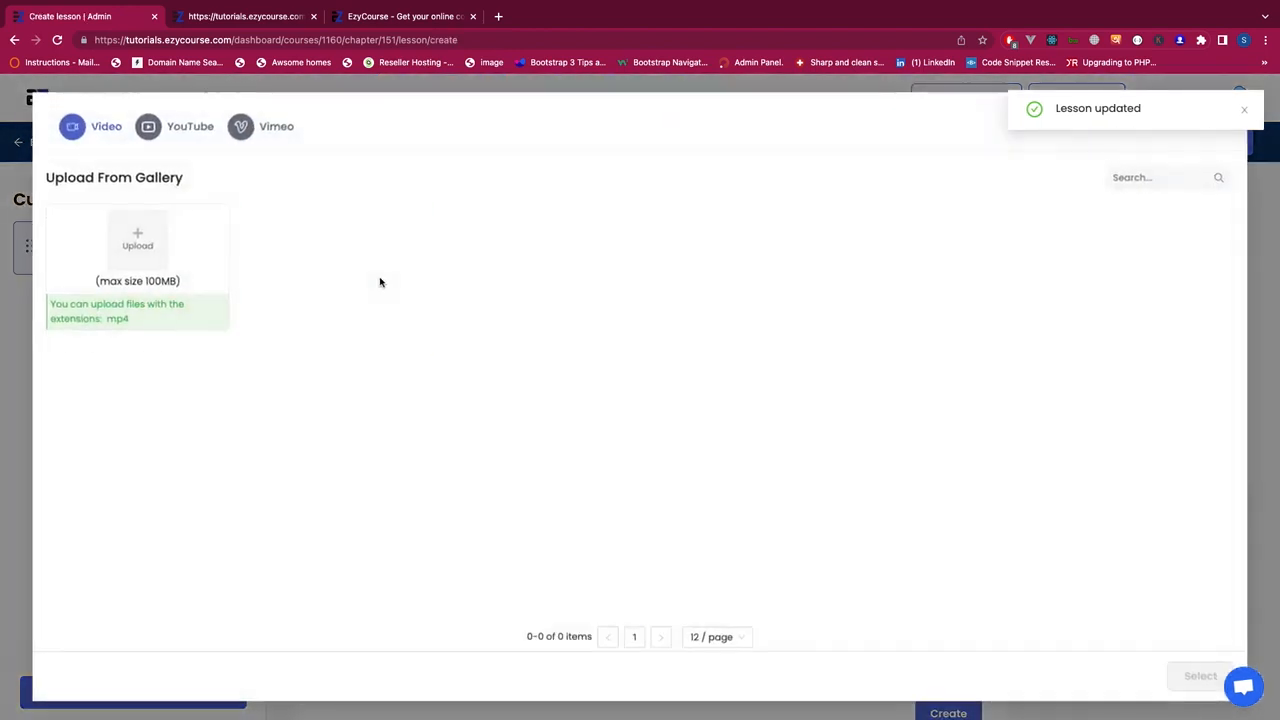
click(350, 278)
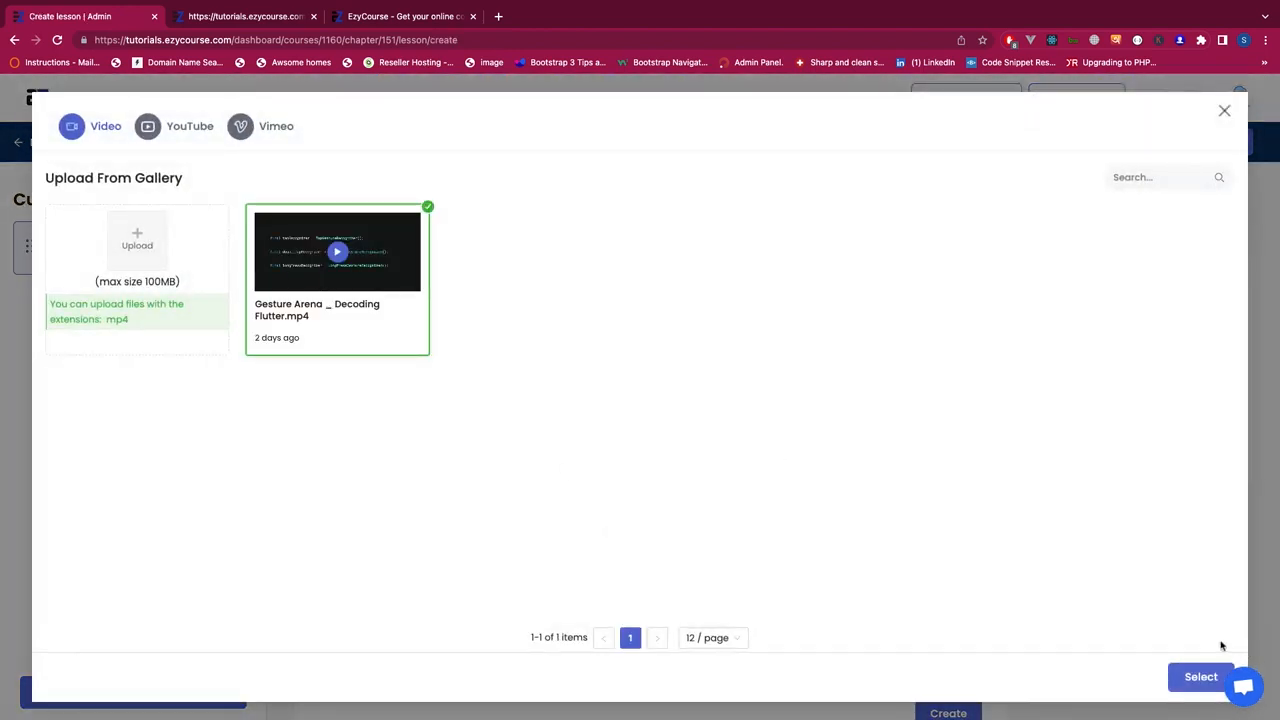
click(1203, 682)
- Name the new video lesson "lesson", create it, and open chapter 1 to view its lessons
click(451, 354)
text(lesso)
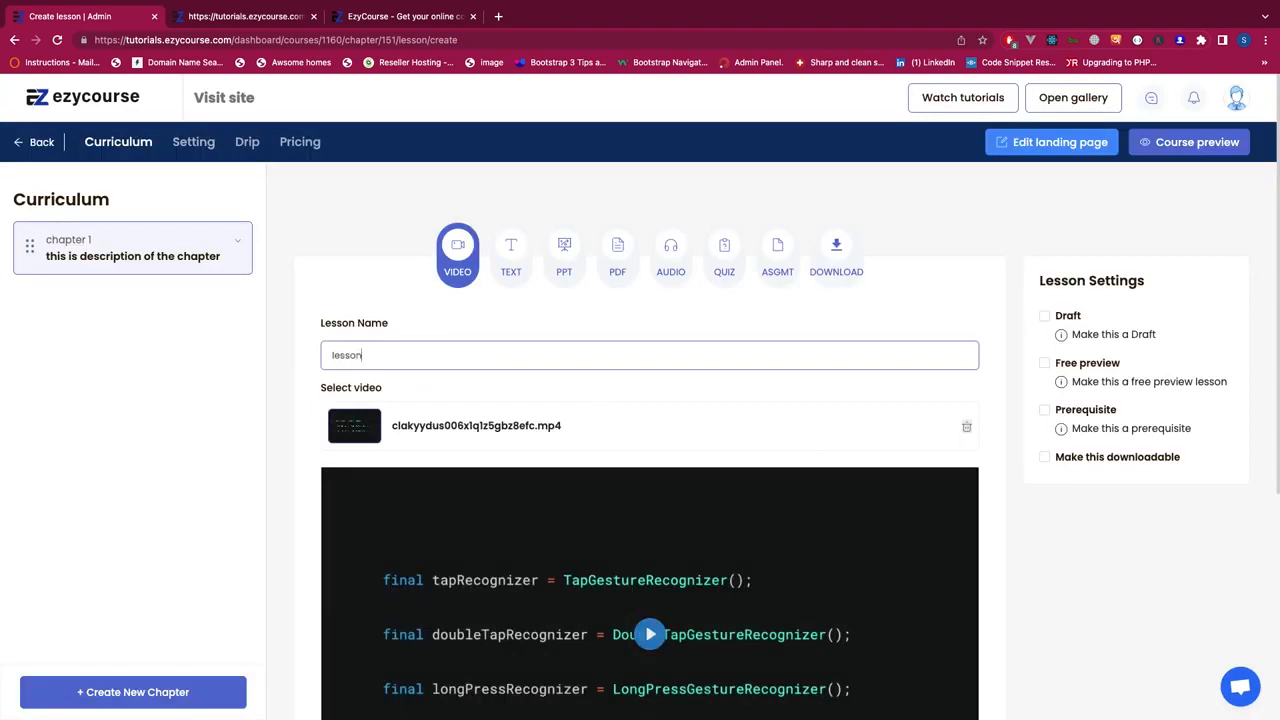
text(n)
scroll(266, 477, down, 5)
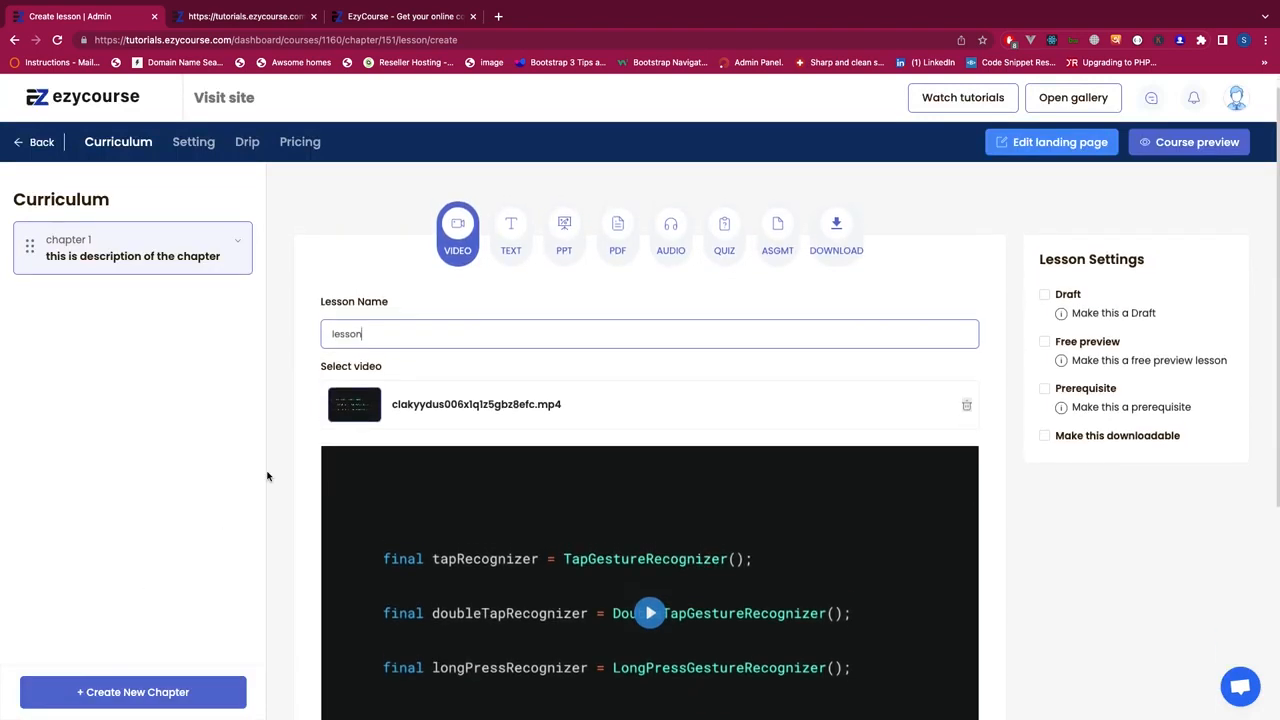
click(960, 645)
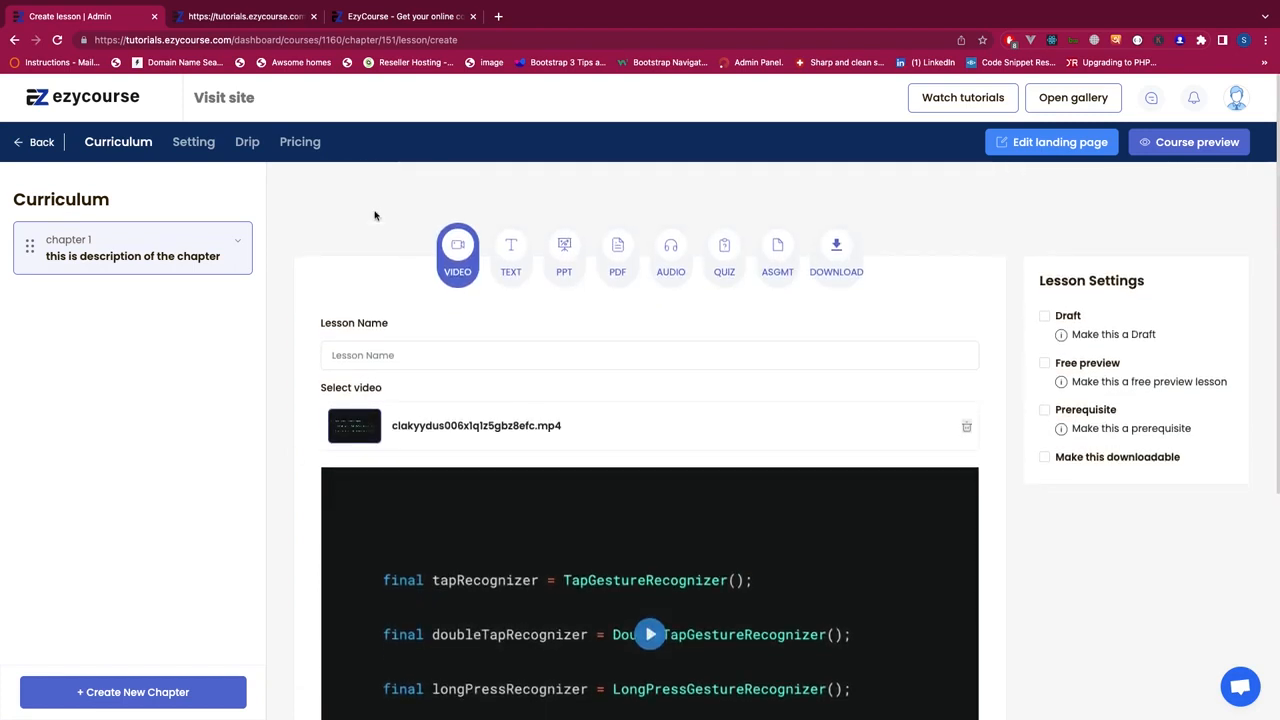
scroll(333, 329, down, 5)
click(190, 258)
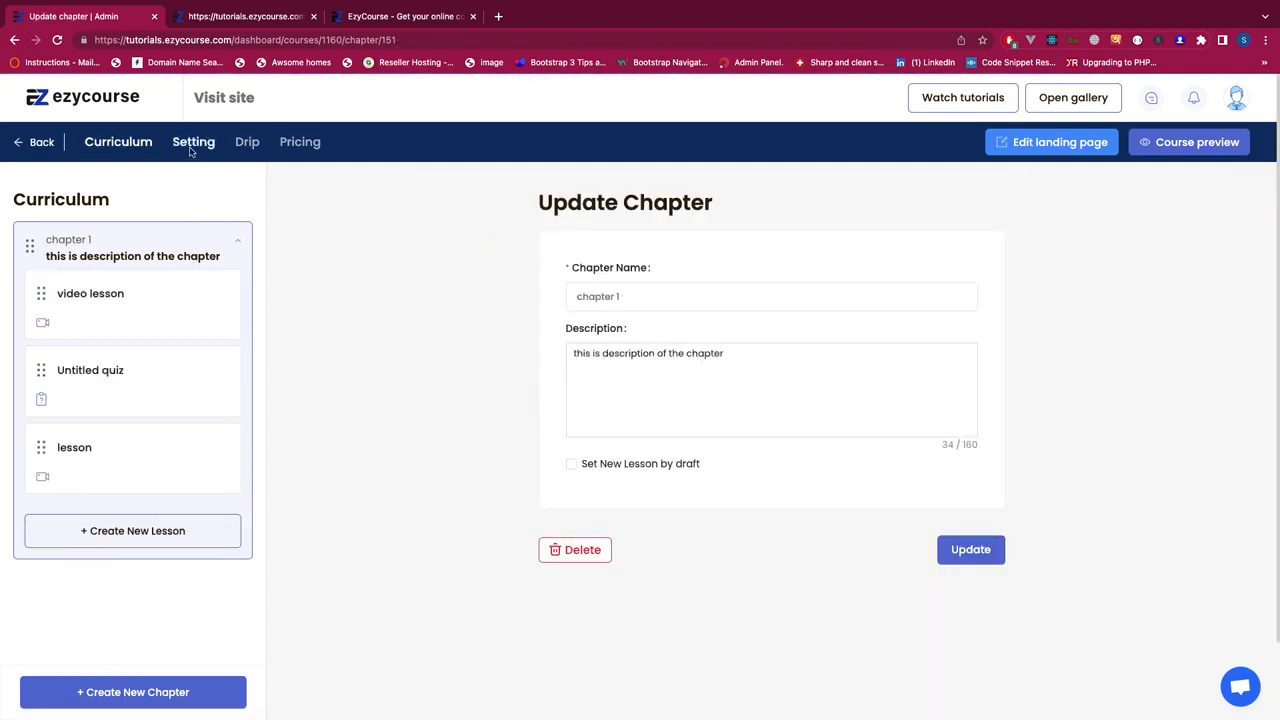
- Open the course's drip schedule and try the Enrollment based type to view its release days per lesson
click(248, 143)
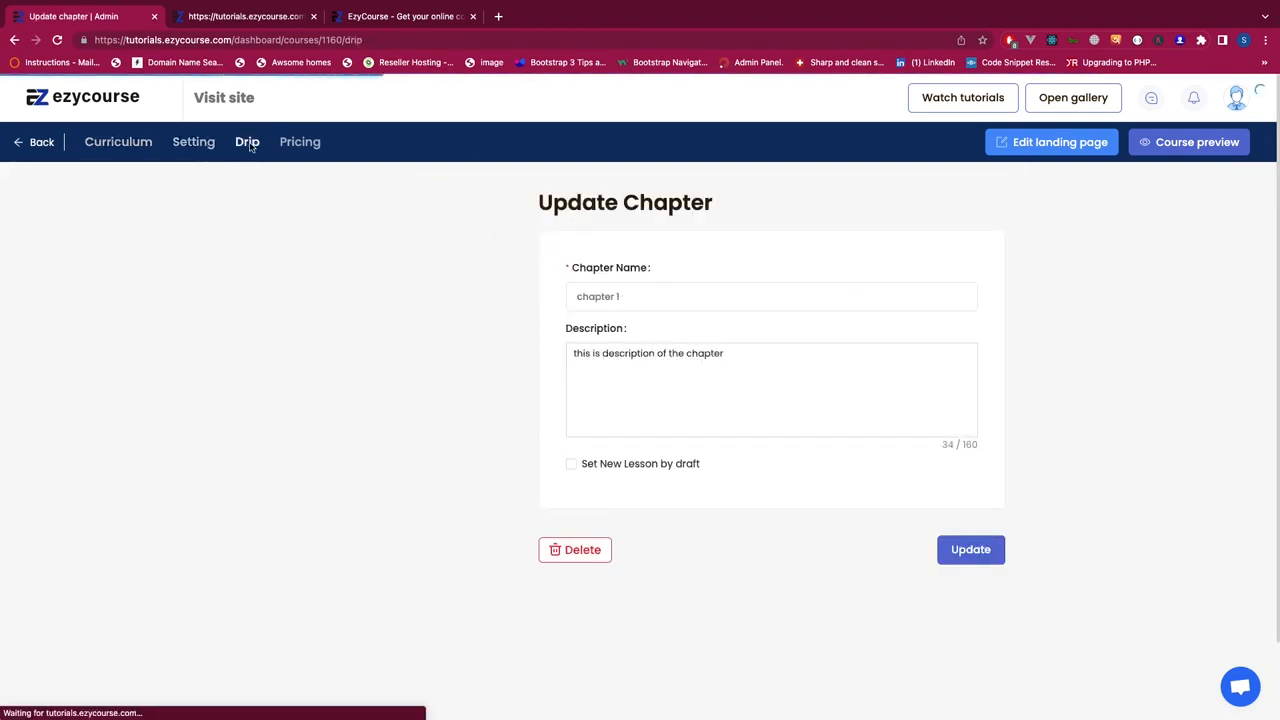
click(533, 312)
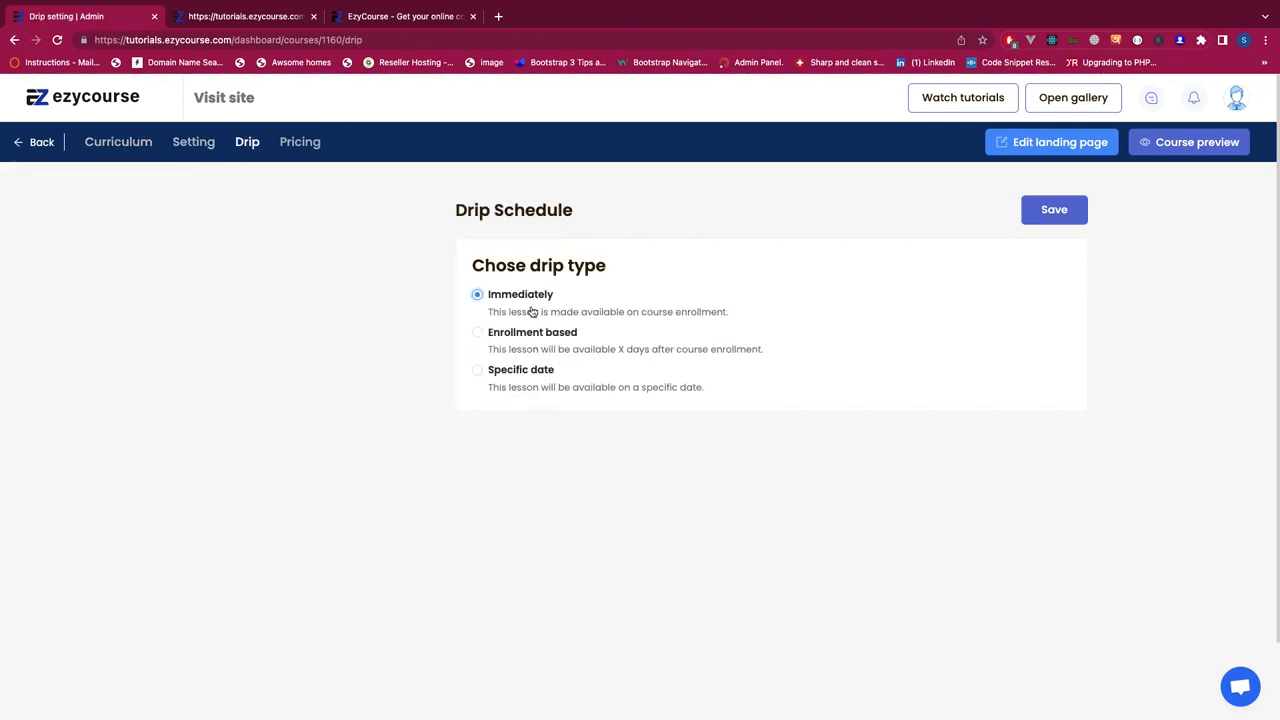
click(524, 349)
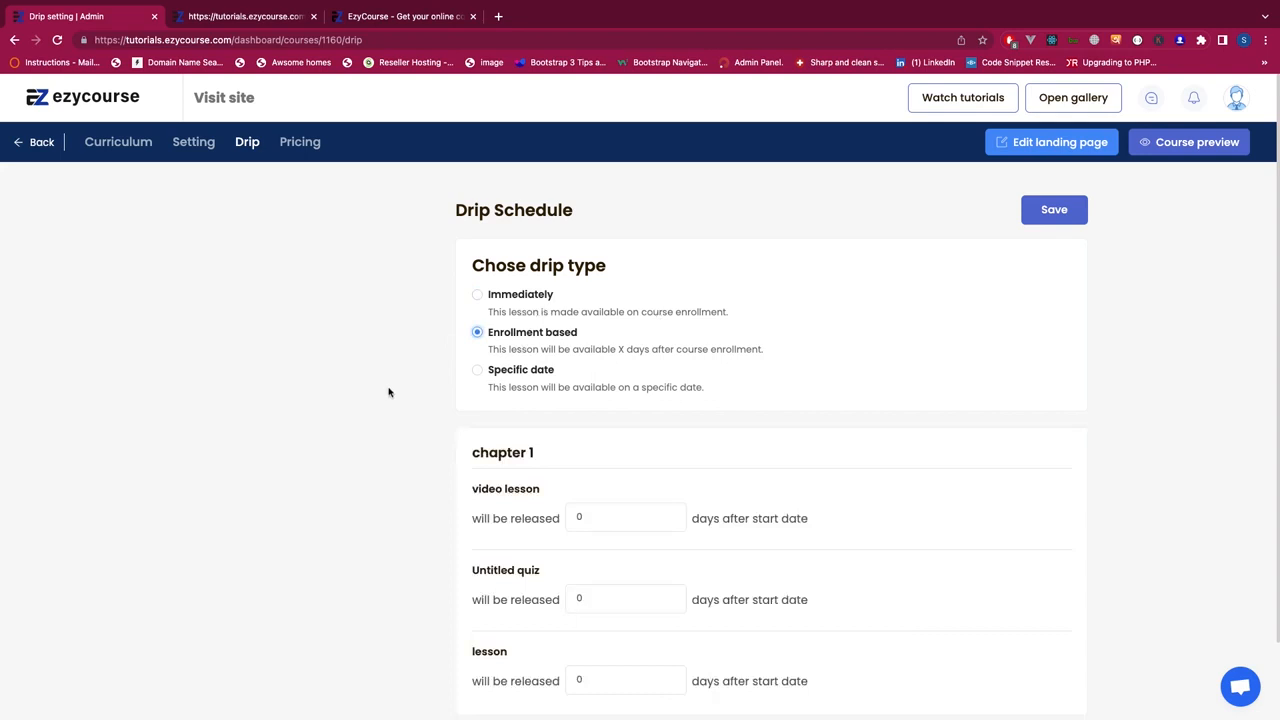
scroll(317, 571, down, 2)
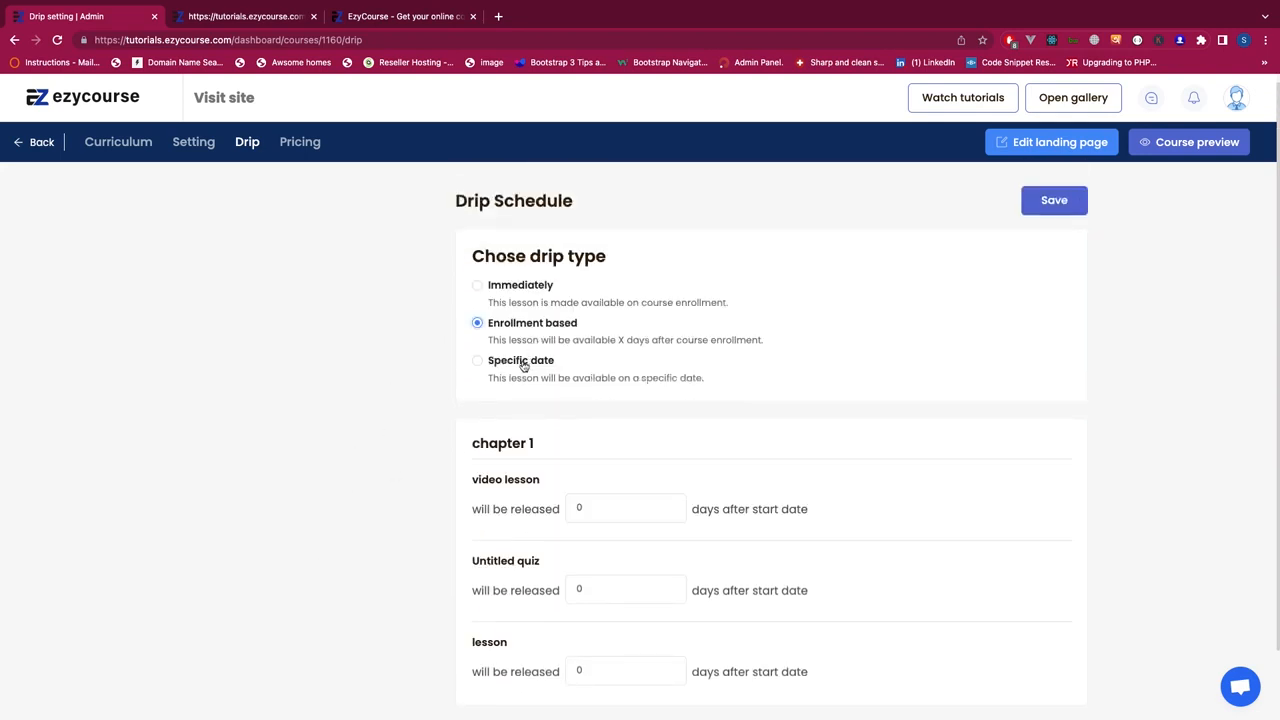
- Try the Specific date drip type and check the release date pickers for "video lesson" and "Untitled quiz"
click(522, 367)
scroll(297, 534, down, 3)
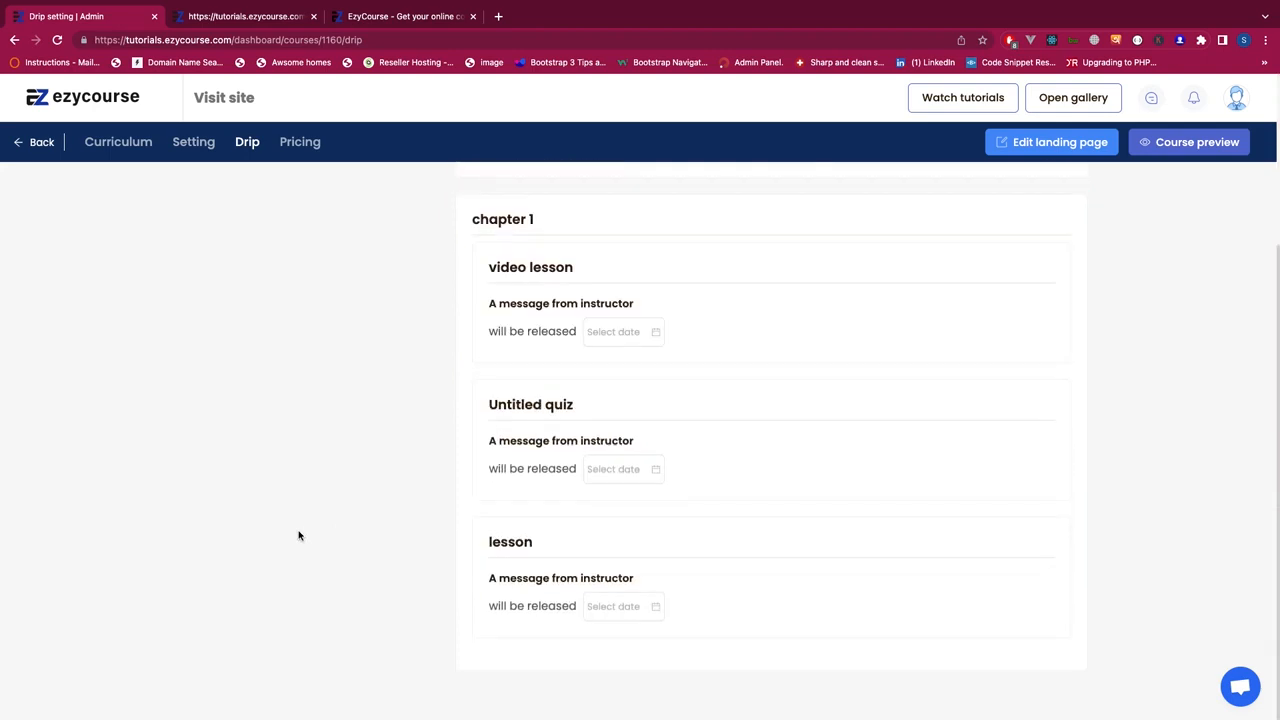
click(655, 333)
click(443, 393)
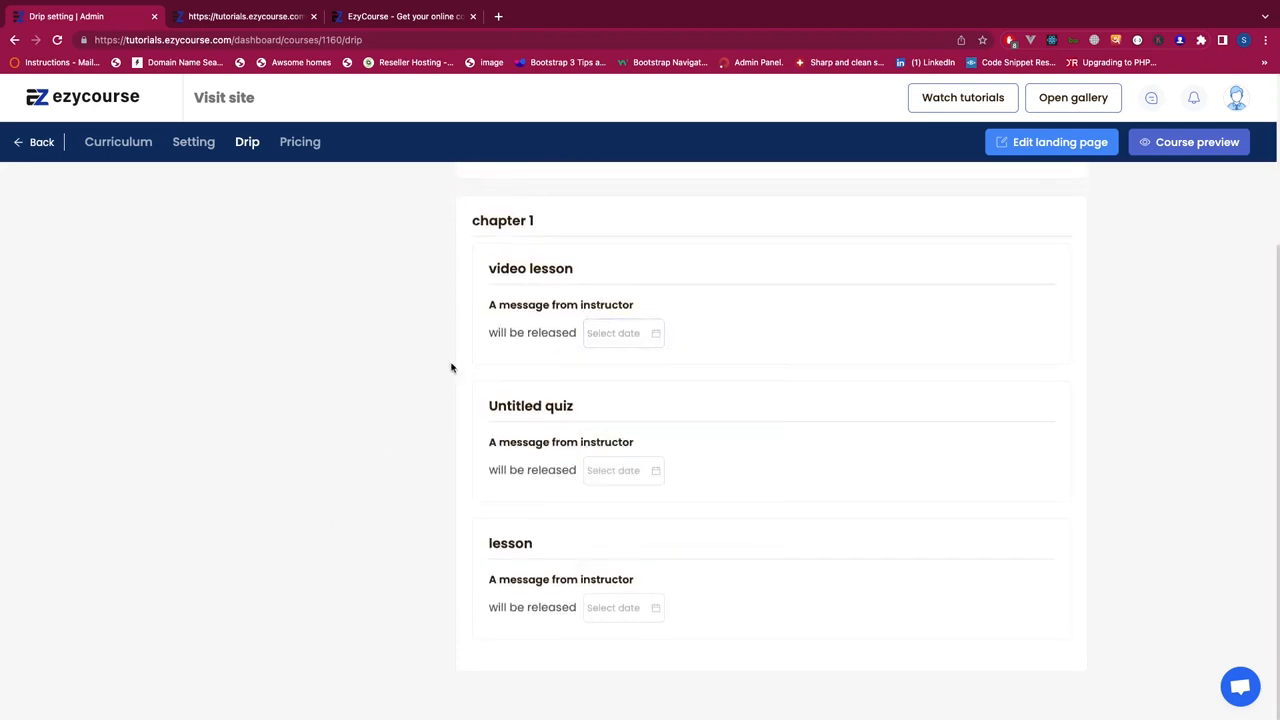
click(612, 470)
click(426, 536)
- Switch the drip type back to Enrollment based and check the release days field of "video lesson"
scroll(424, 538, up, 1)
scroll(424, 538, up, 1)
click(554, 248)
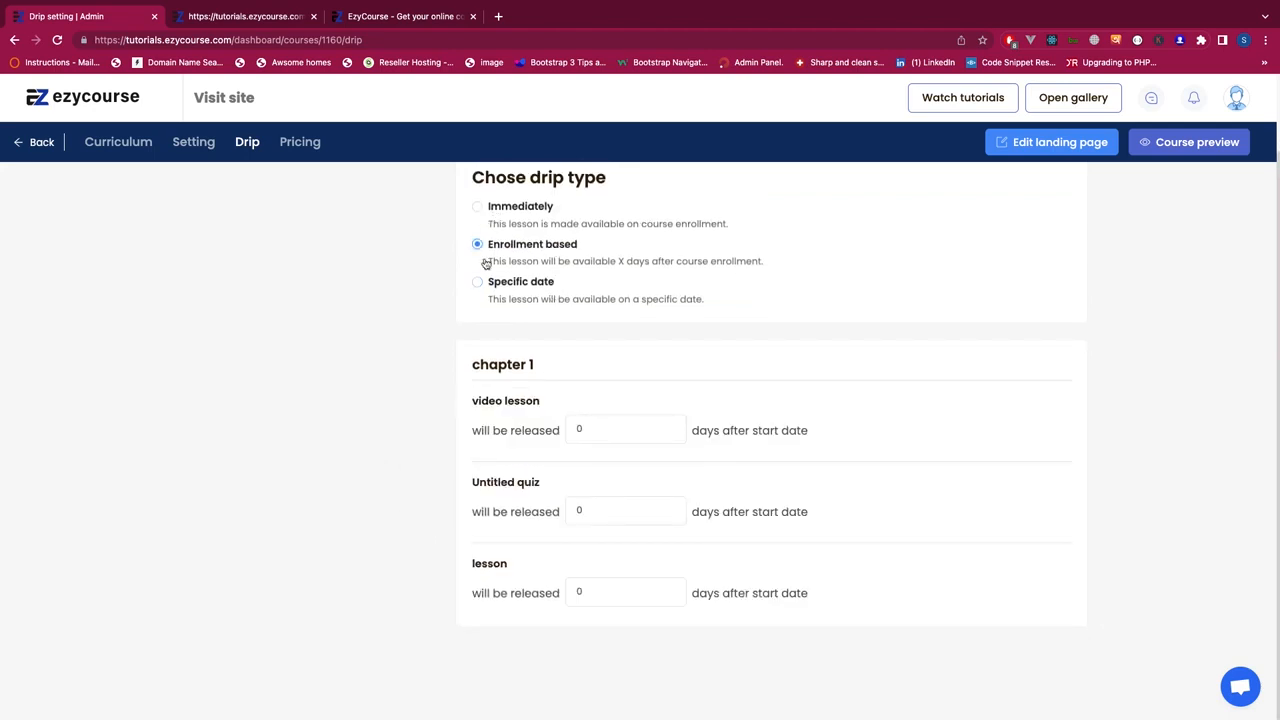
click(617, 431)
click(488, 473)
scroll(475, 580, up, 3)
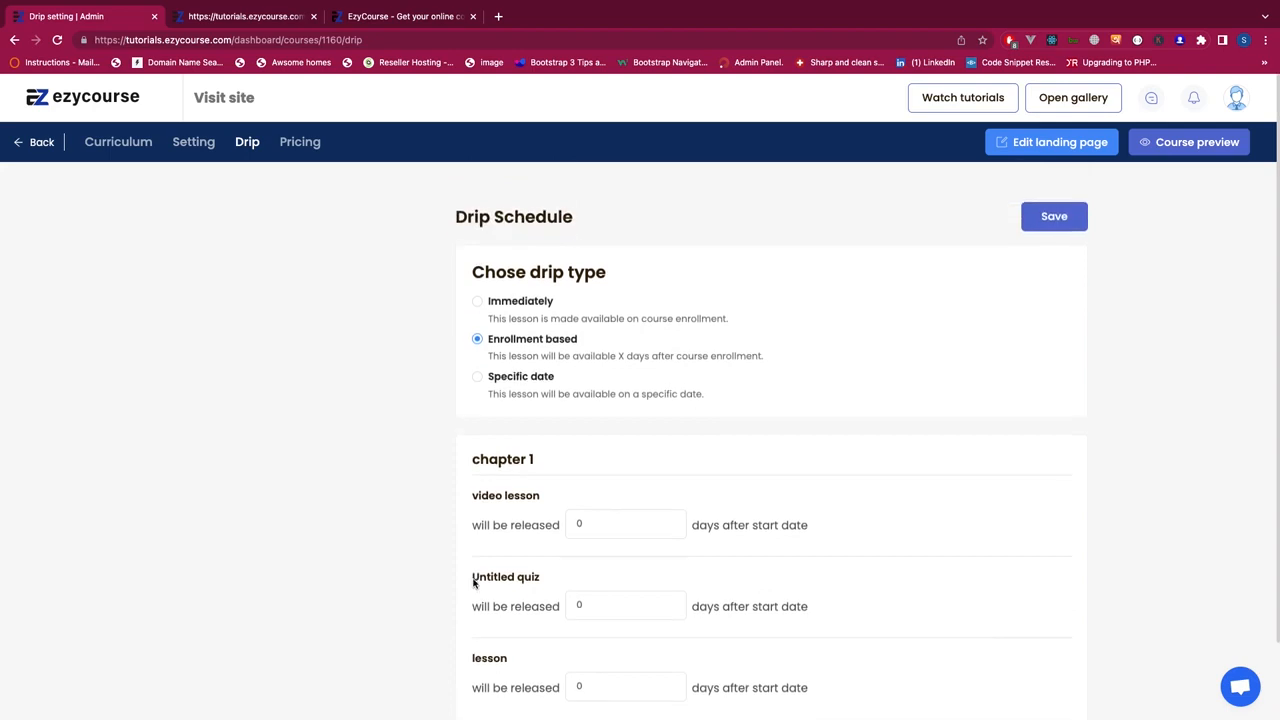
- Open the course pricing and examine the standard One-time and Subscription plans, including the subscription interval options
click(301, 150)
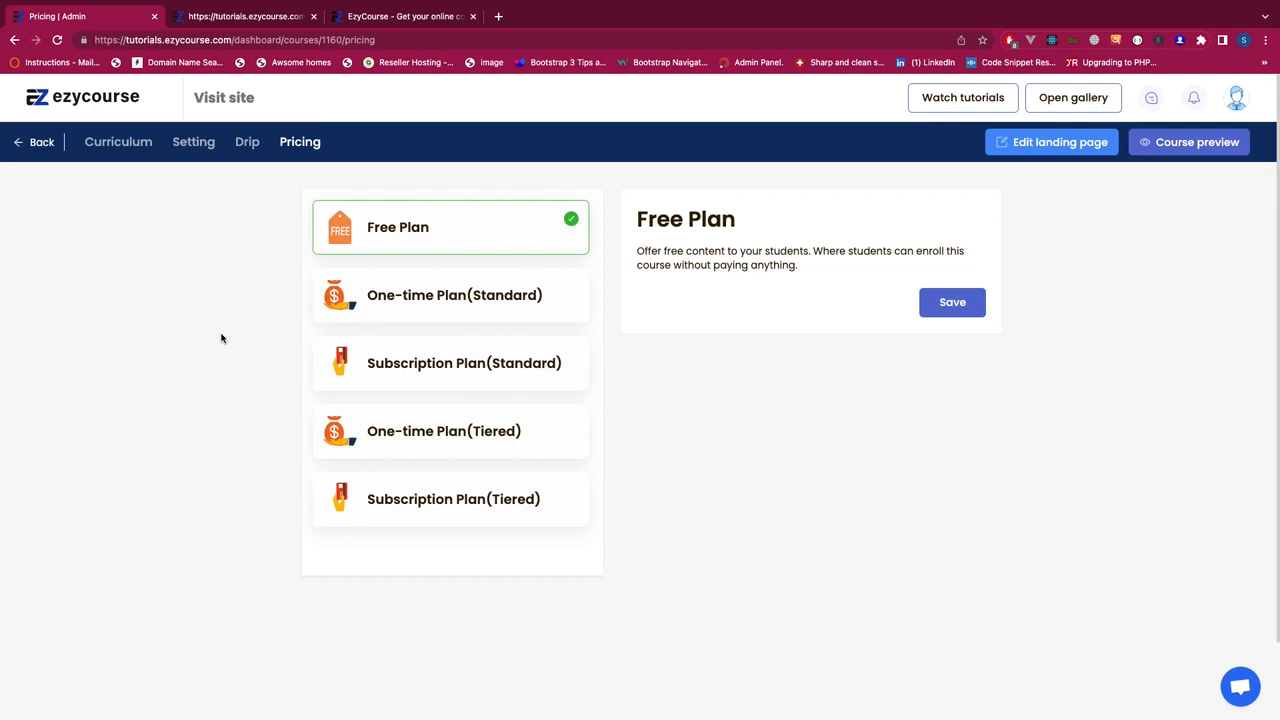
click(437, 318)
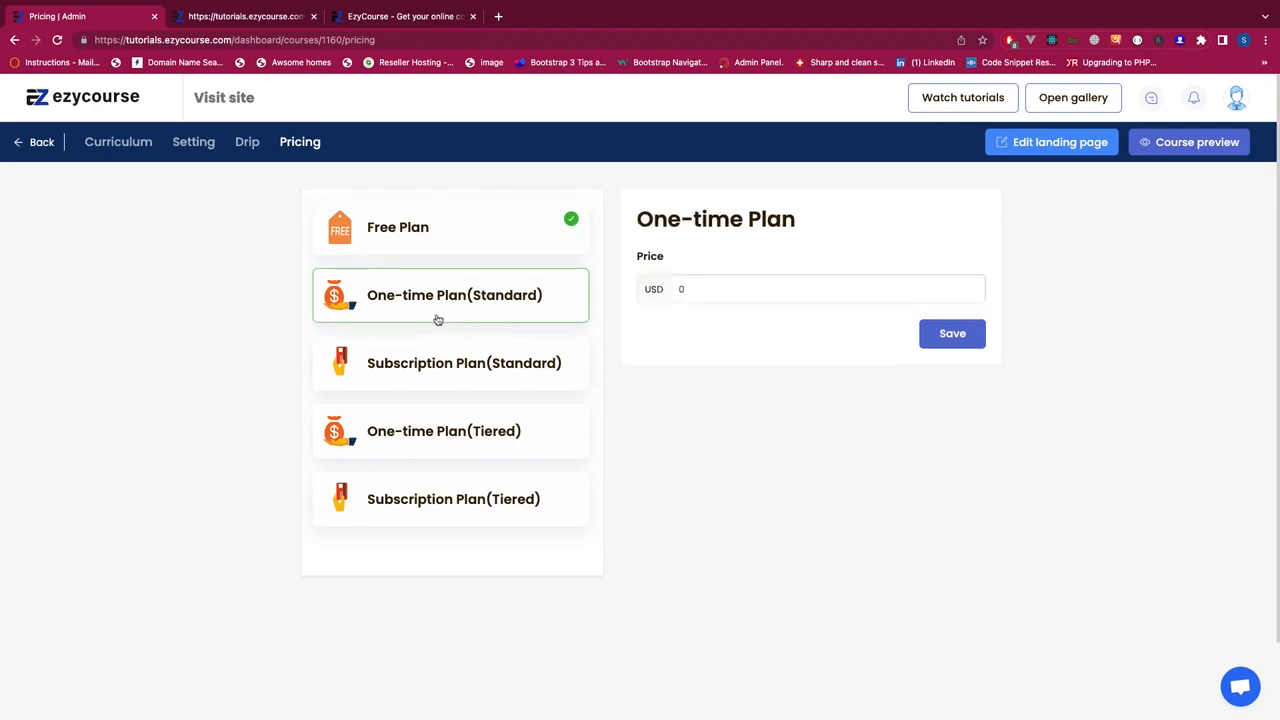
click(463, 366)
click(700, 350)
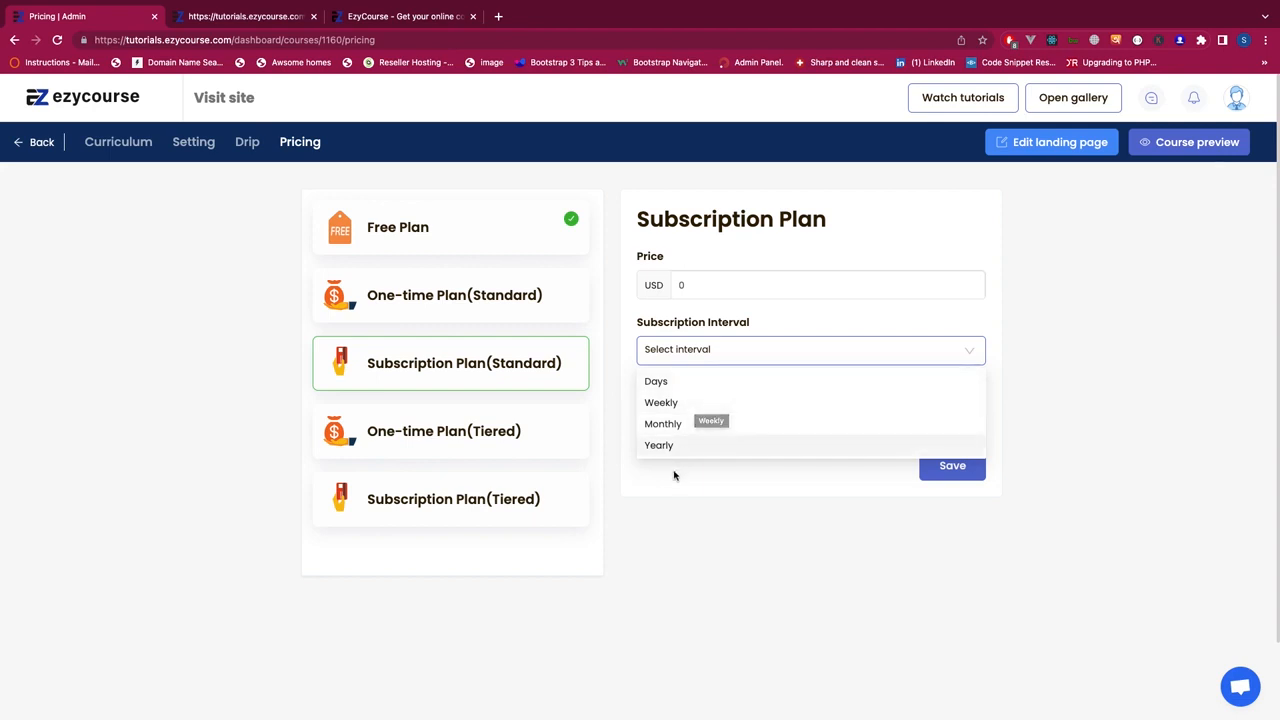
click(666, 500)
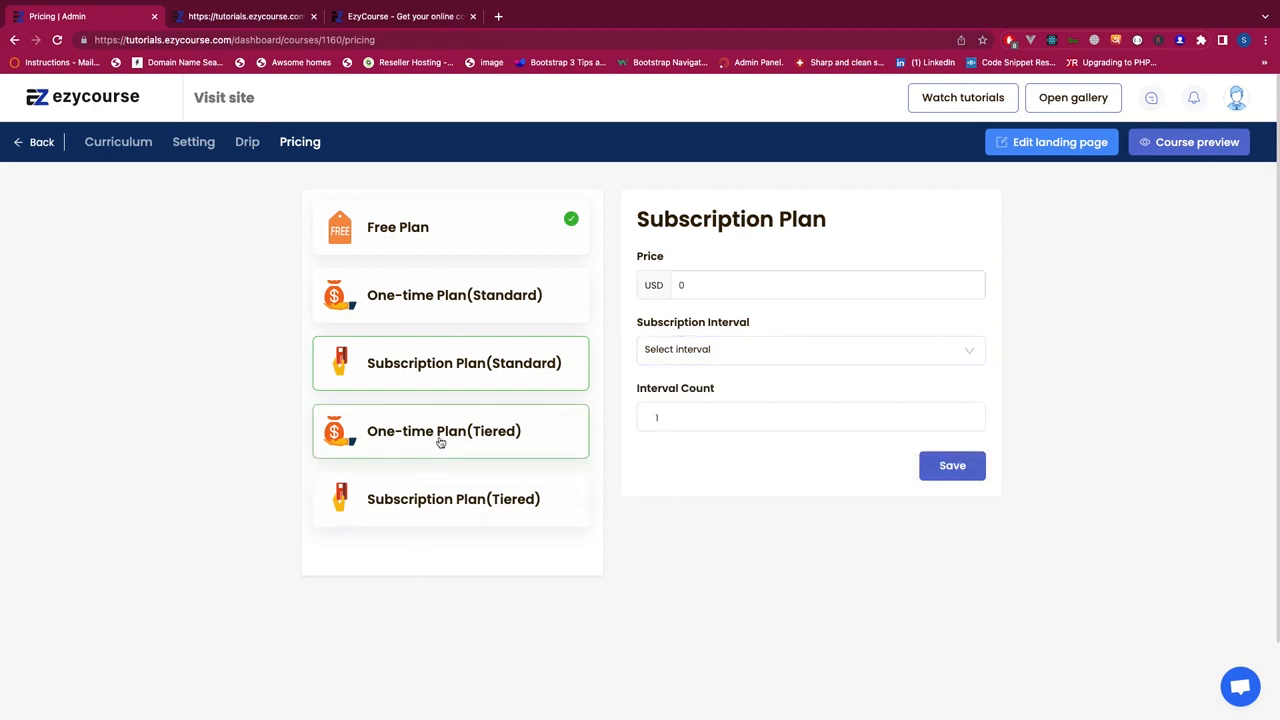
- Choose One-time Plan(Tiered) and set the first tier's per-unit price to 100 USD
click(436, 439)
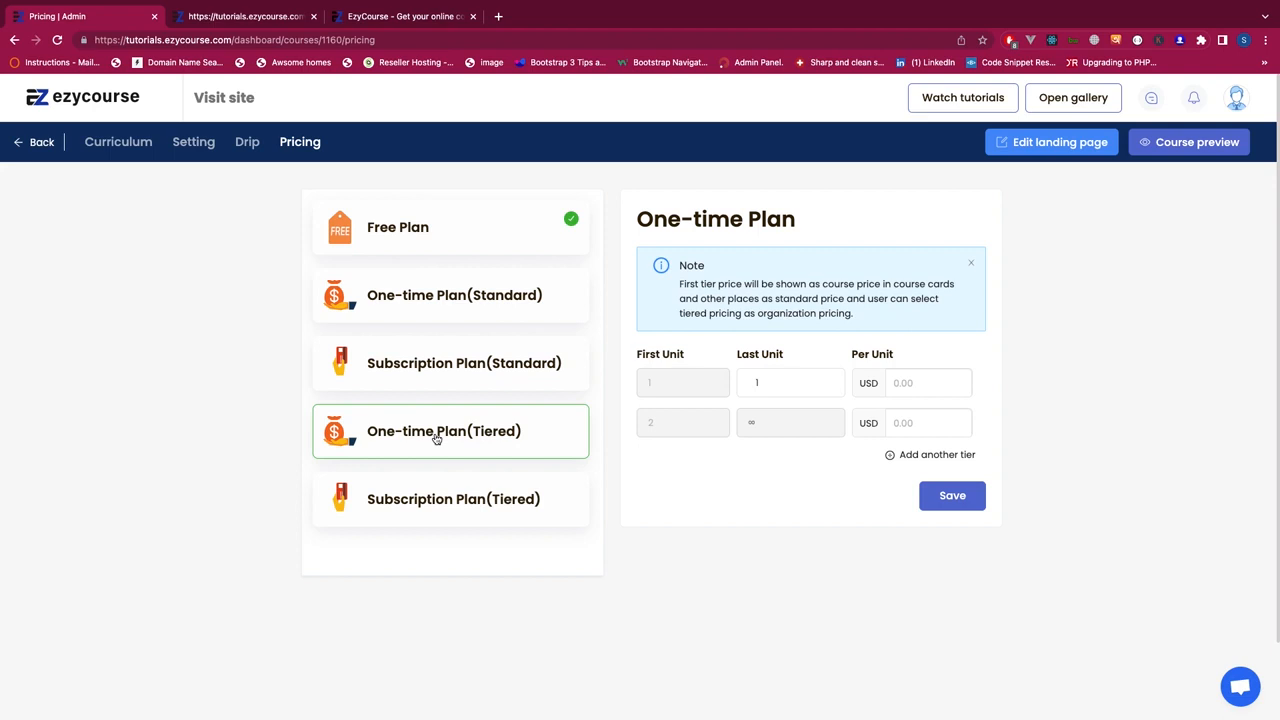
click(926, 385)
text(100)
- Add another pricing tier and set the second tier's last unit to 5 and its per-unit price to 90 USD
click(910, 453)
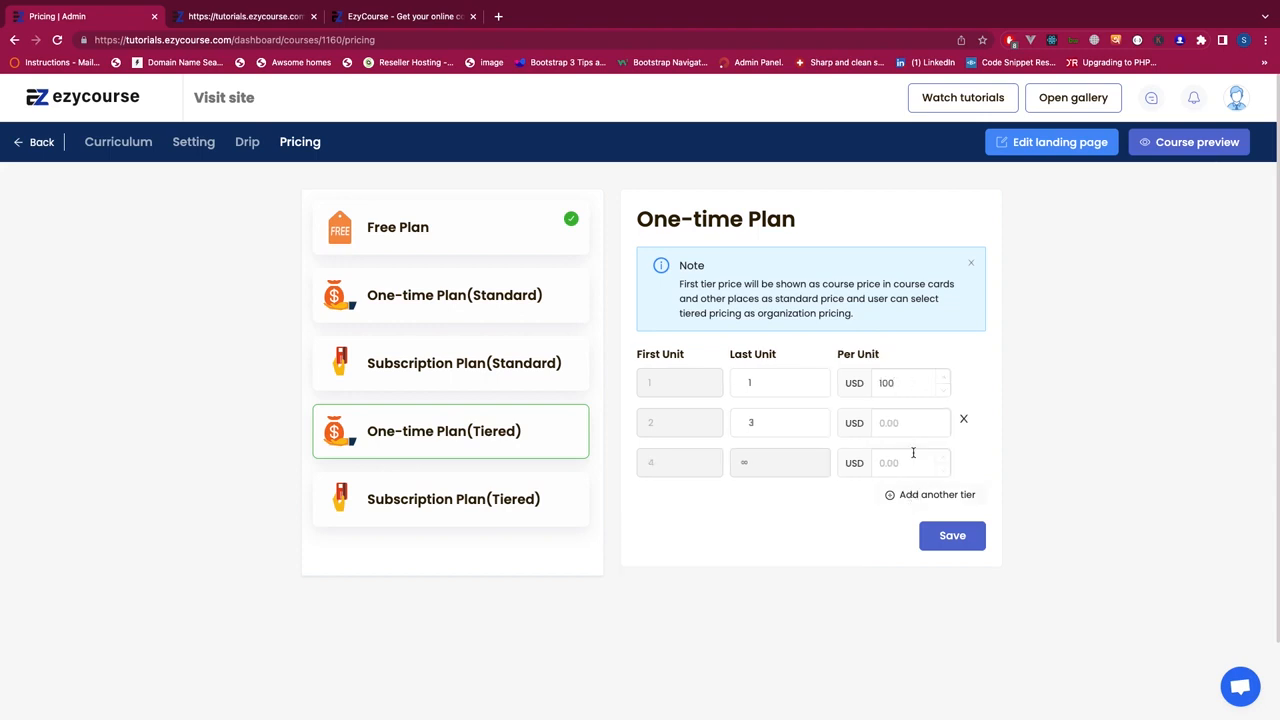
click(774, 429)
key(BackSpace)
text(5)
click(911, 424)
text(90)
- Add another pricing tier and set the third tier's last unit to 10 and its per-unit price to 85 USD
click(900, 494)
click(731, 465)
text(7)
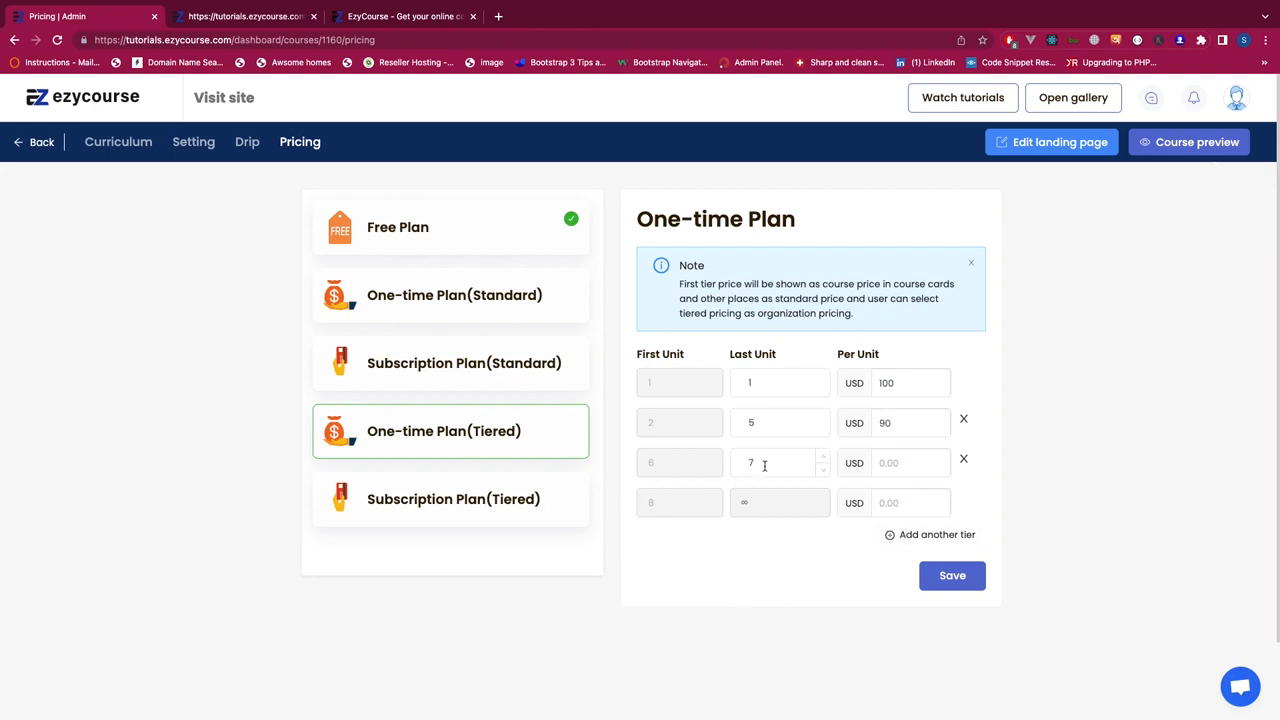
key(BackSpace)
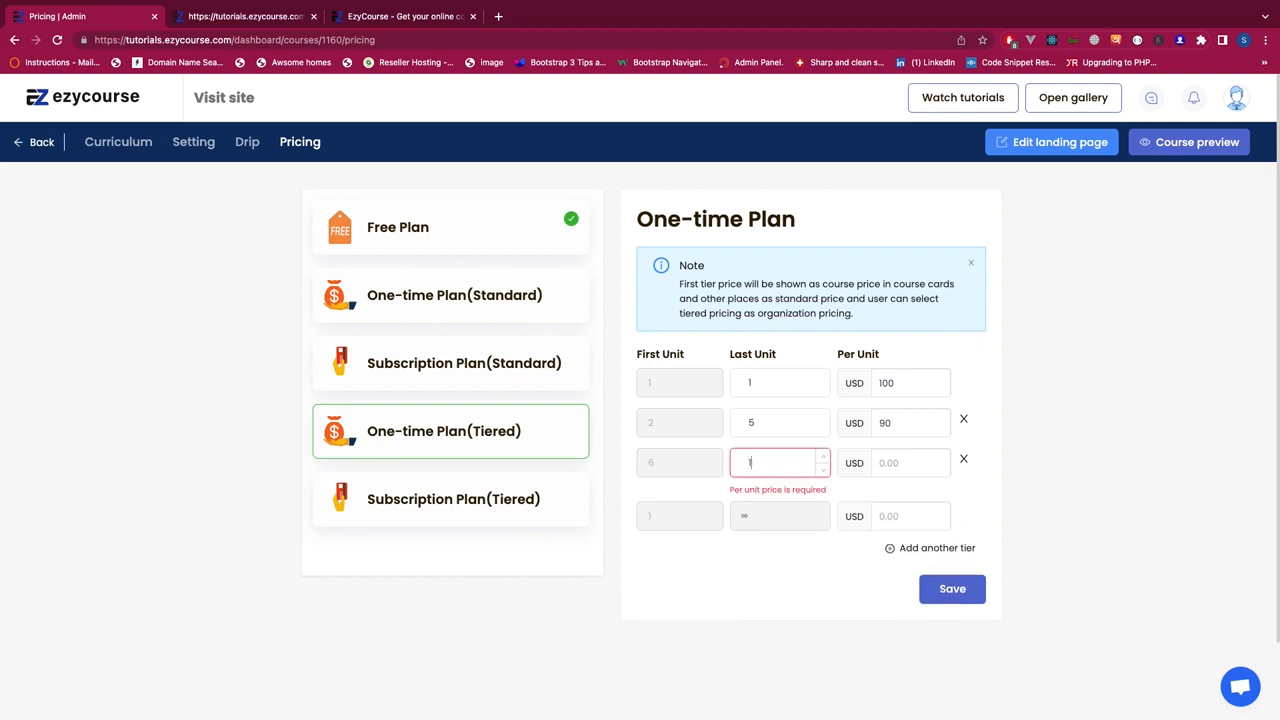
text(10)
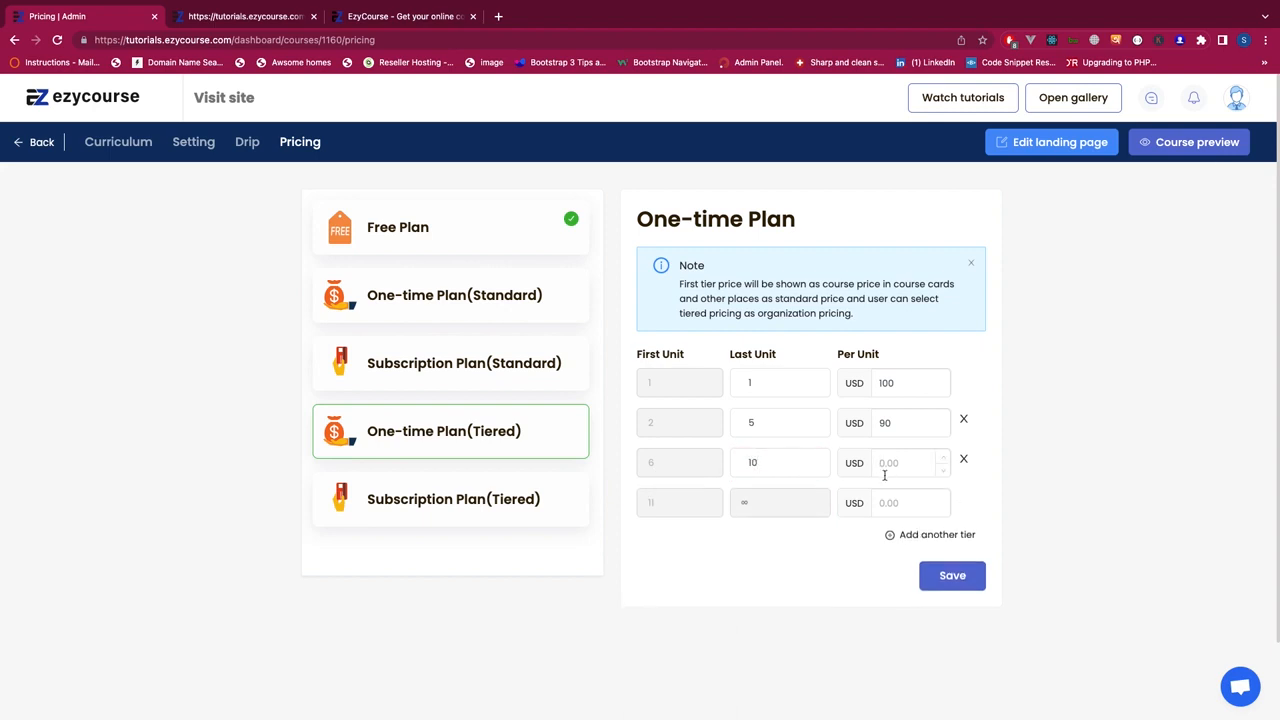
text(85)
- Set the per-unit price of the final unlimited tier to 50 USD
click(880, 506)
text(50)
drag(913, 385, 729, 389)
- Open Subscription Plan(Tiered) and examine its tier fields and subscription interval options without selecting an interval
click(470, 510)
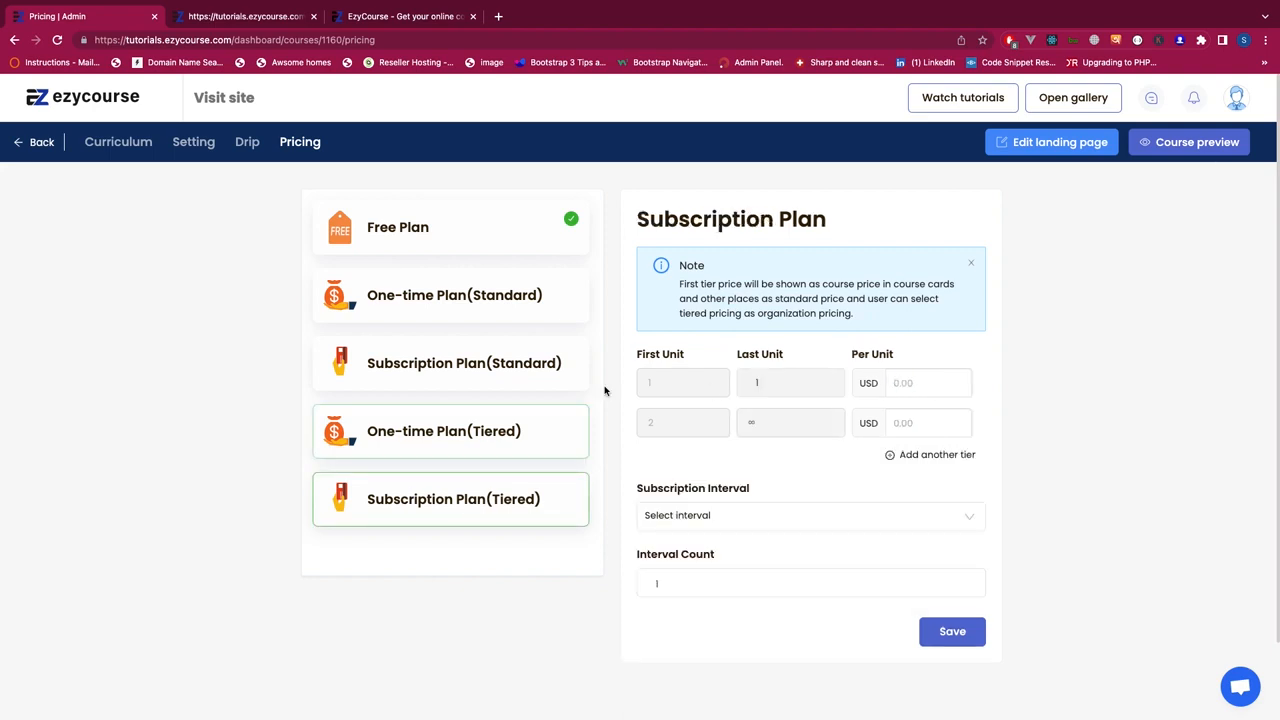
drag(668, 290, 692, 578)
click(775, 468)
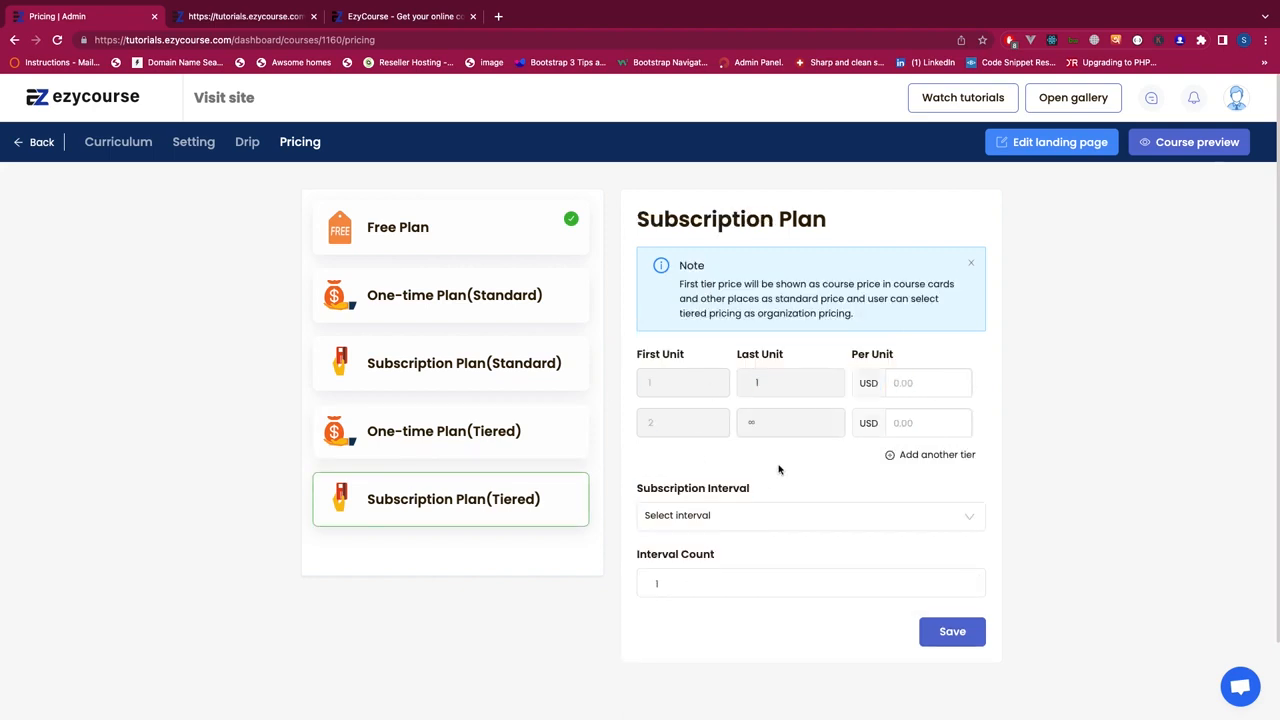
drag(645, 218, 829, 231)
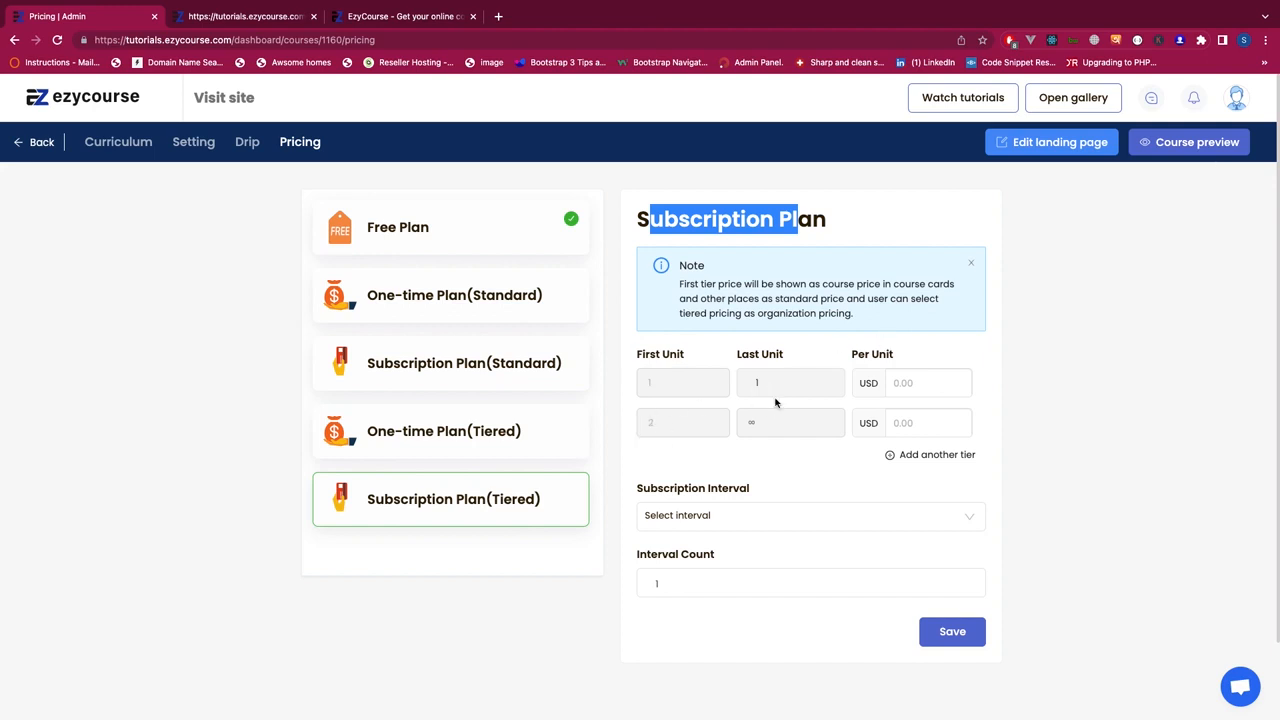
click(716, 515)
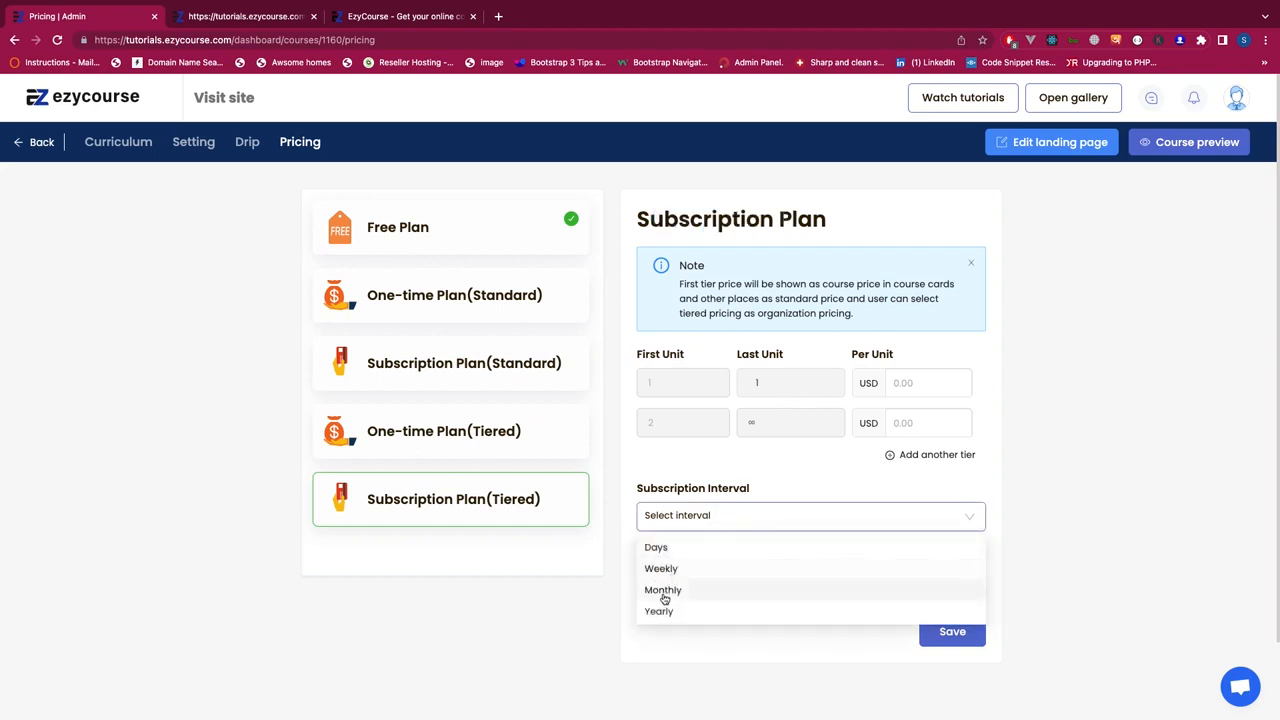
click(667, 644)
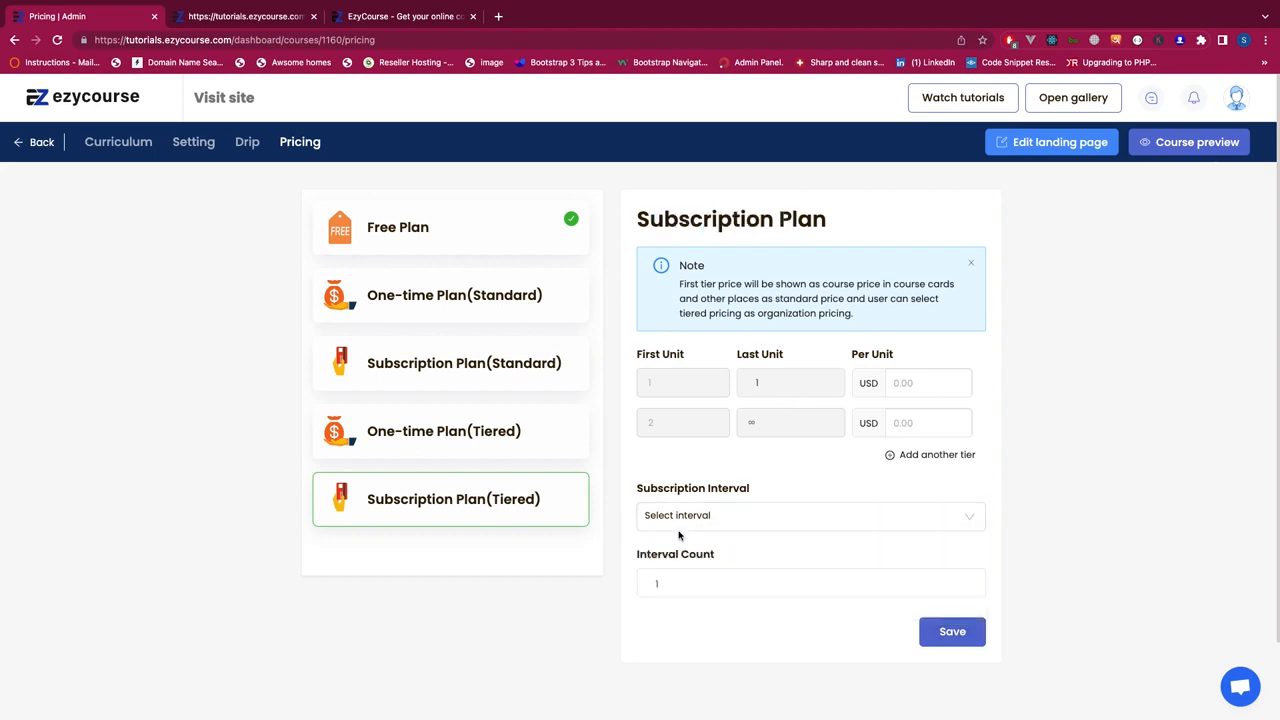
- Clear the tiered subscription plan's interval count and enter 1 again
click(666, 590)
key(BackSpace)
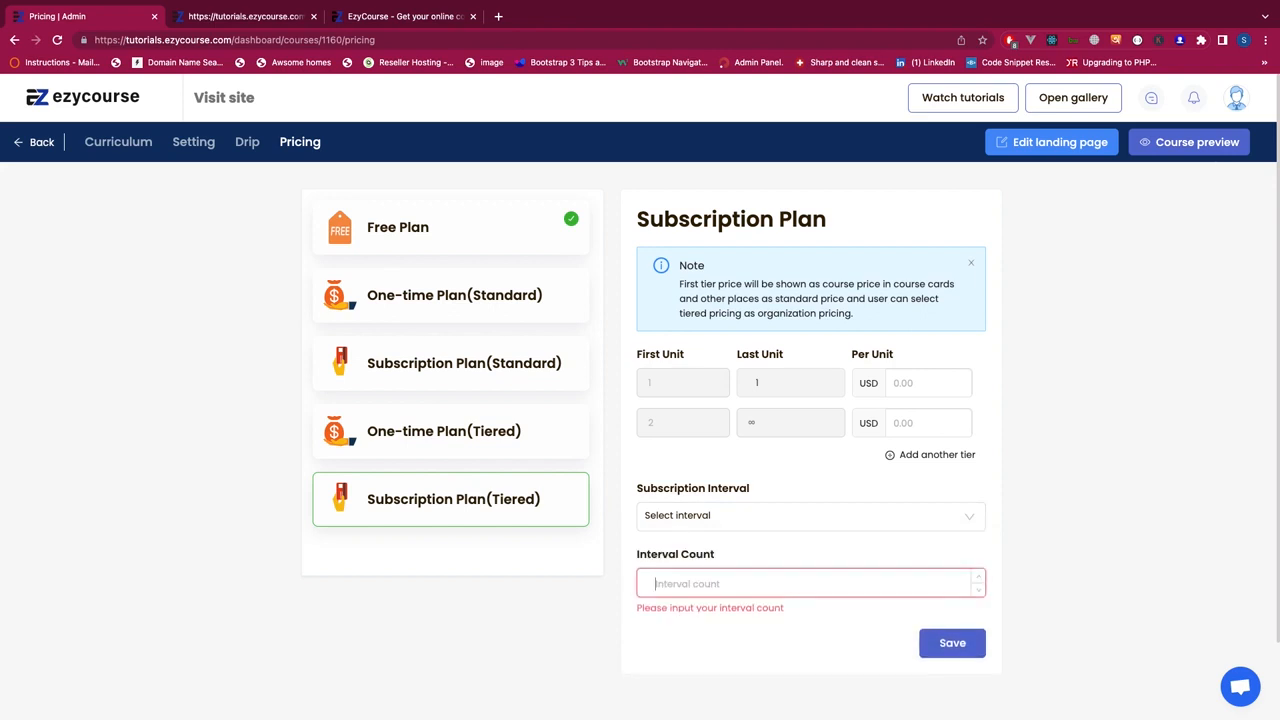
text(1)
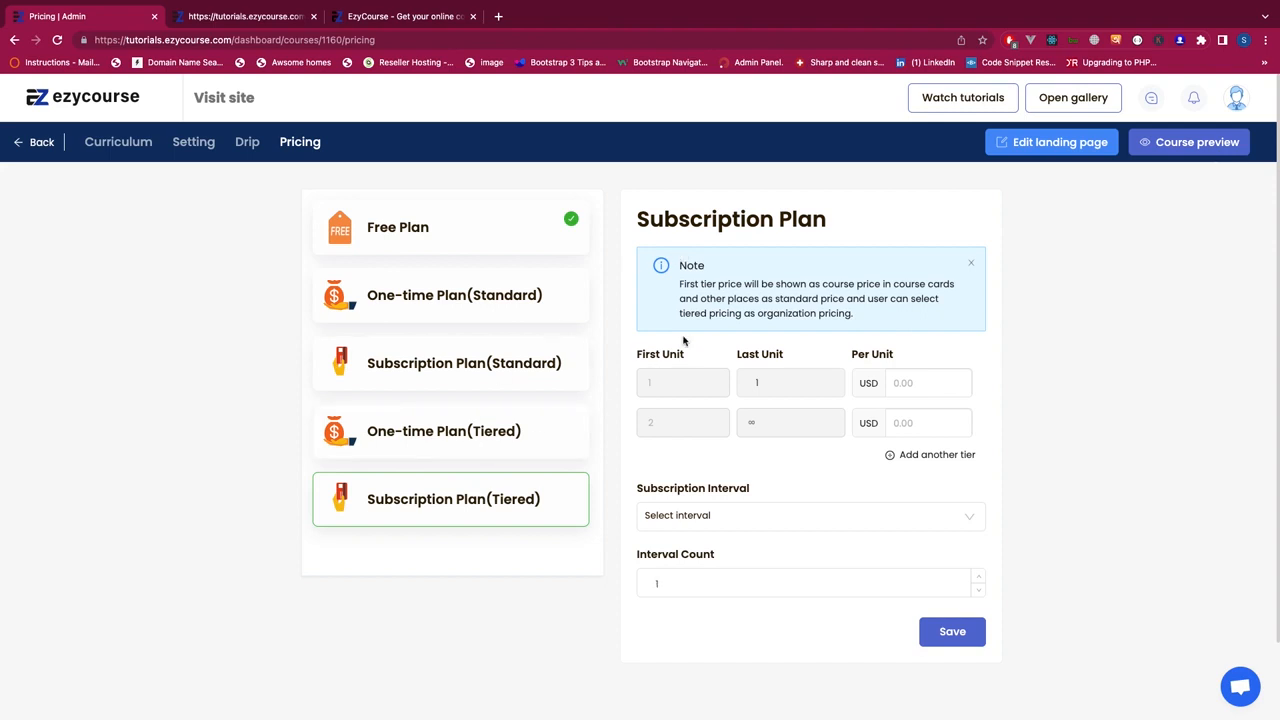
- Choose the Free Plan for the course's pricing and save it
click(431, 233)
click(951, 305)
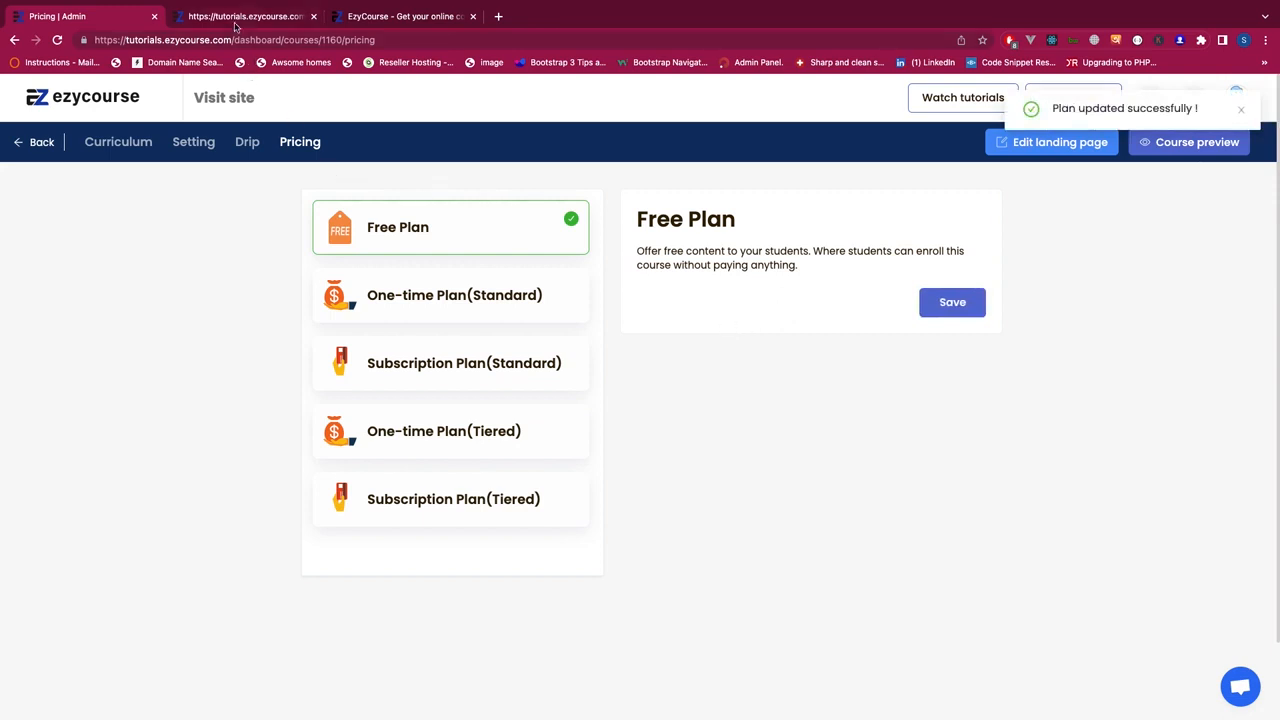
- Visit the public site and look through the courses listed under All products
click(222, 98)
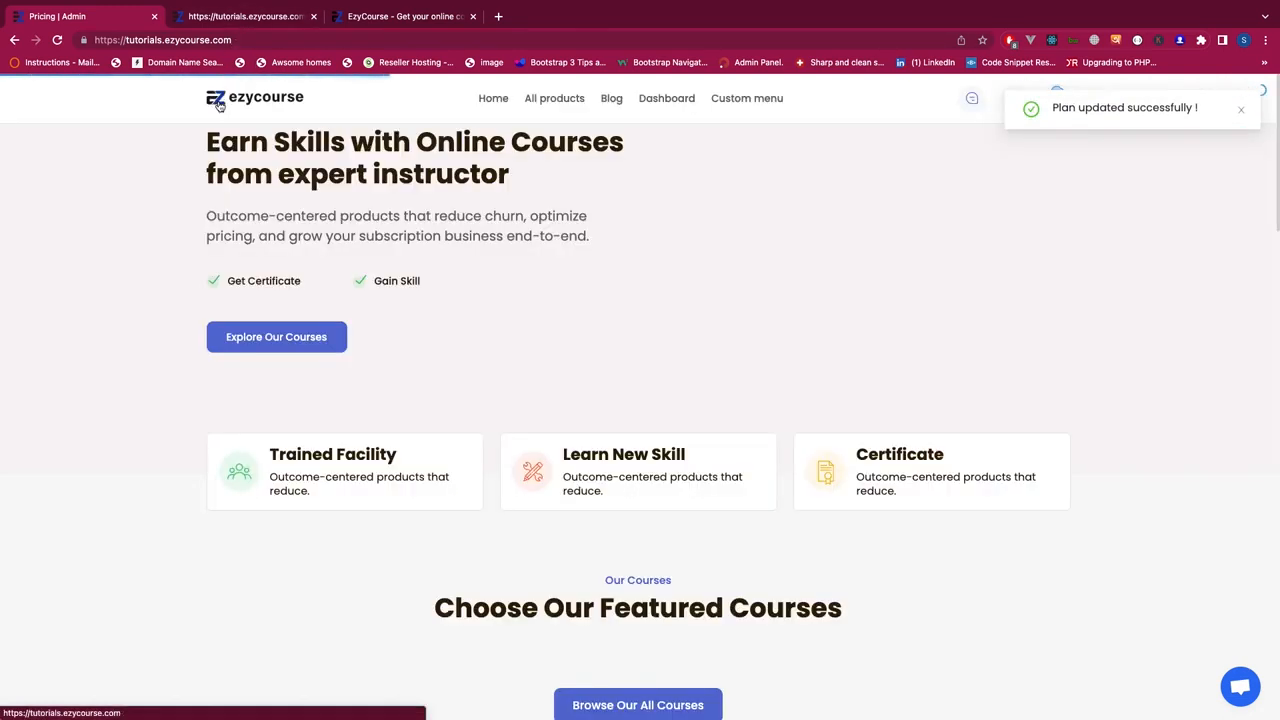
click(553, 98)
scroll(170, 317, down, 5)
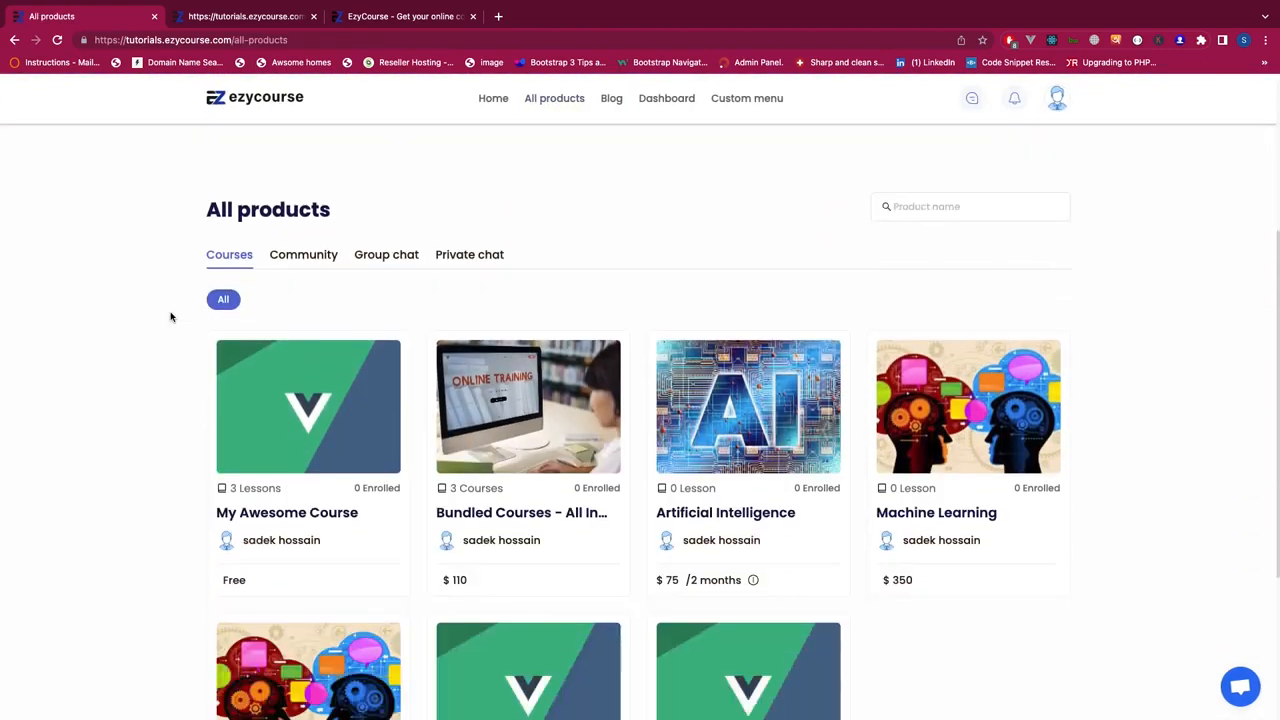
scroll(170, 317, down, 2)
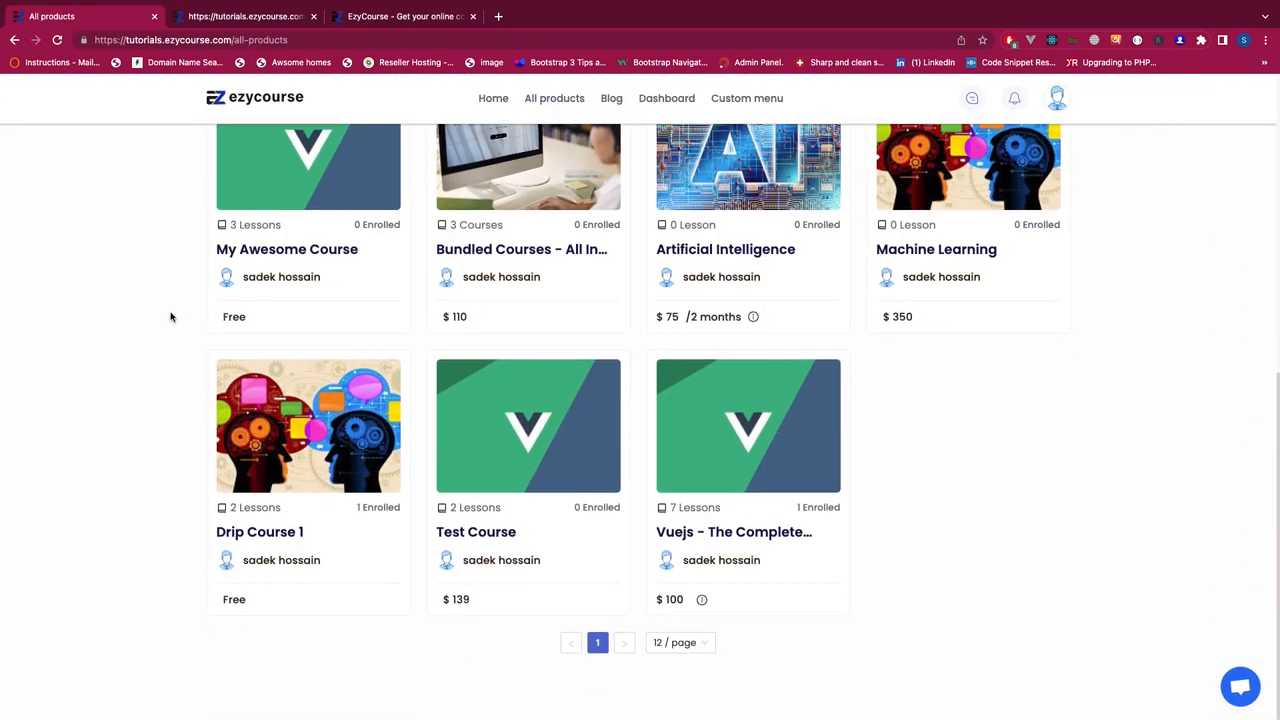
scroll(170, 317, up, 4)
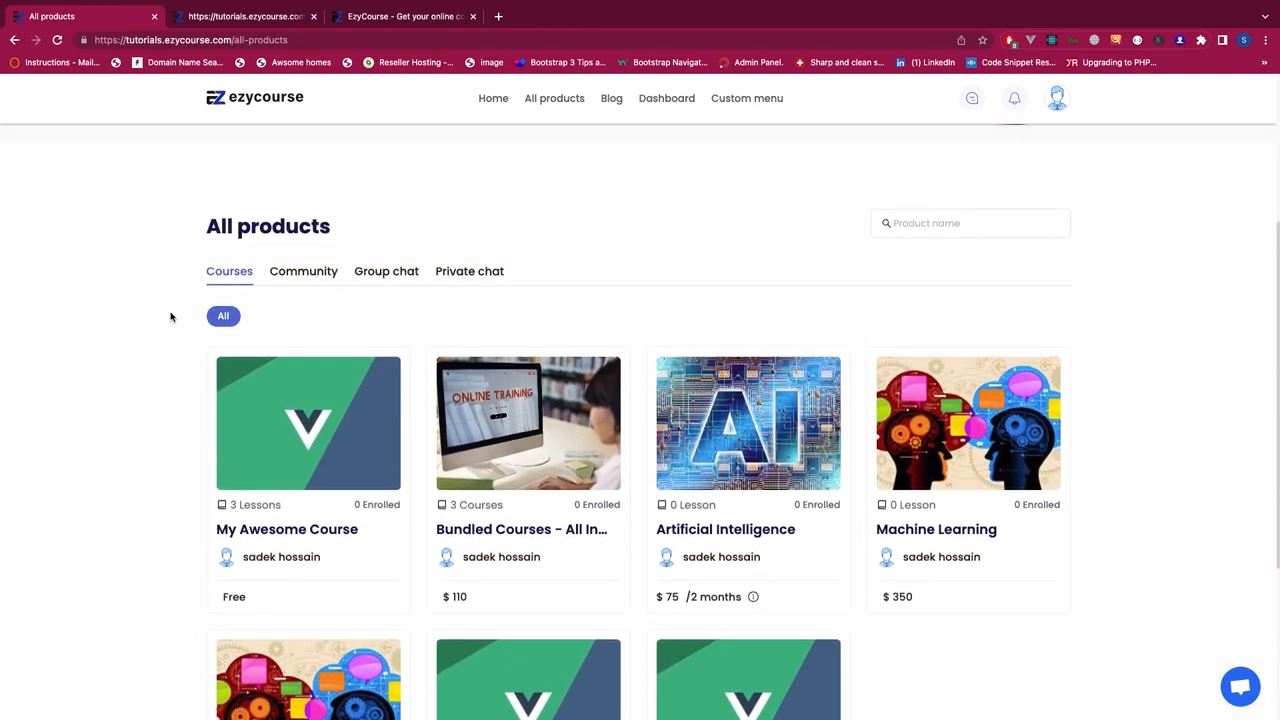
- Open My Awesome Course's detail page, expand chapter 1 to view its lessons, and proceed to the enrollment checkout
click(276, 536)
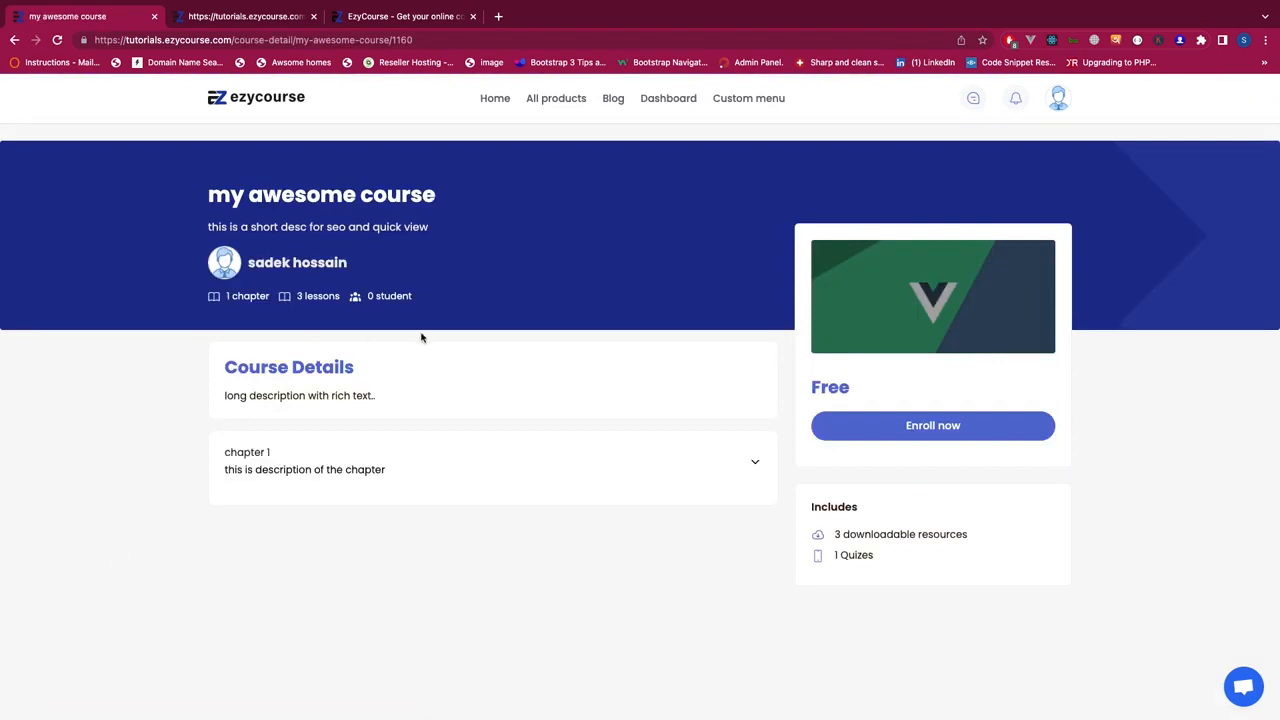
click(588, 466)
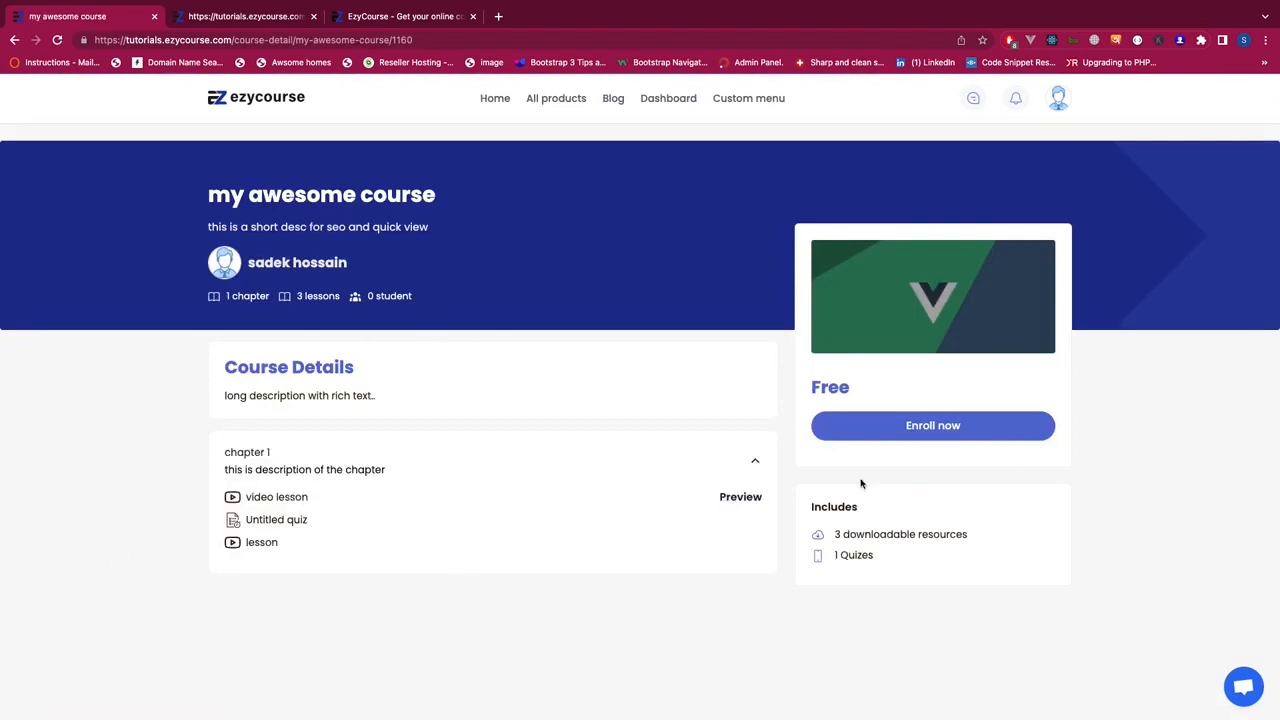
click(858, 428)
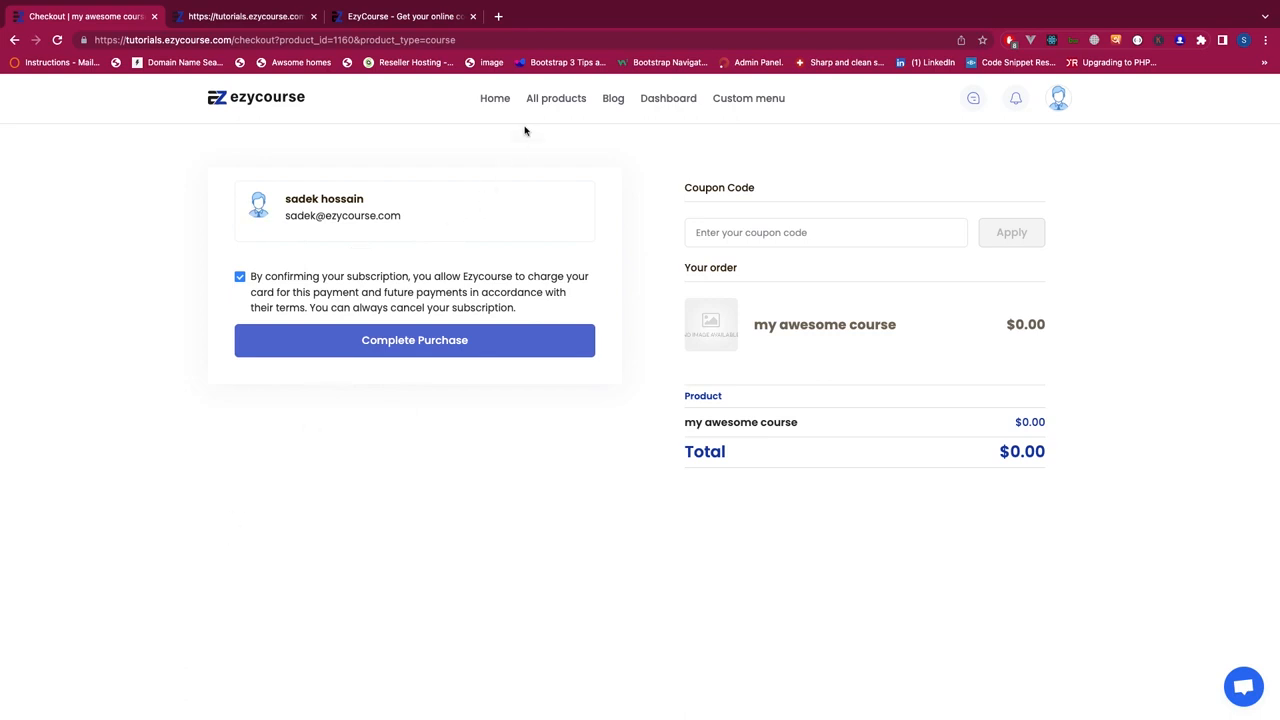
- Leave the checkout without completing it, review the All products page's banner and course cards, and return to the site's home page
click(573, 104)
scroll(251, 563, down, 5)
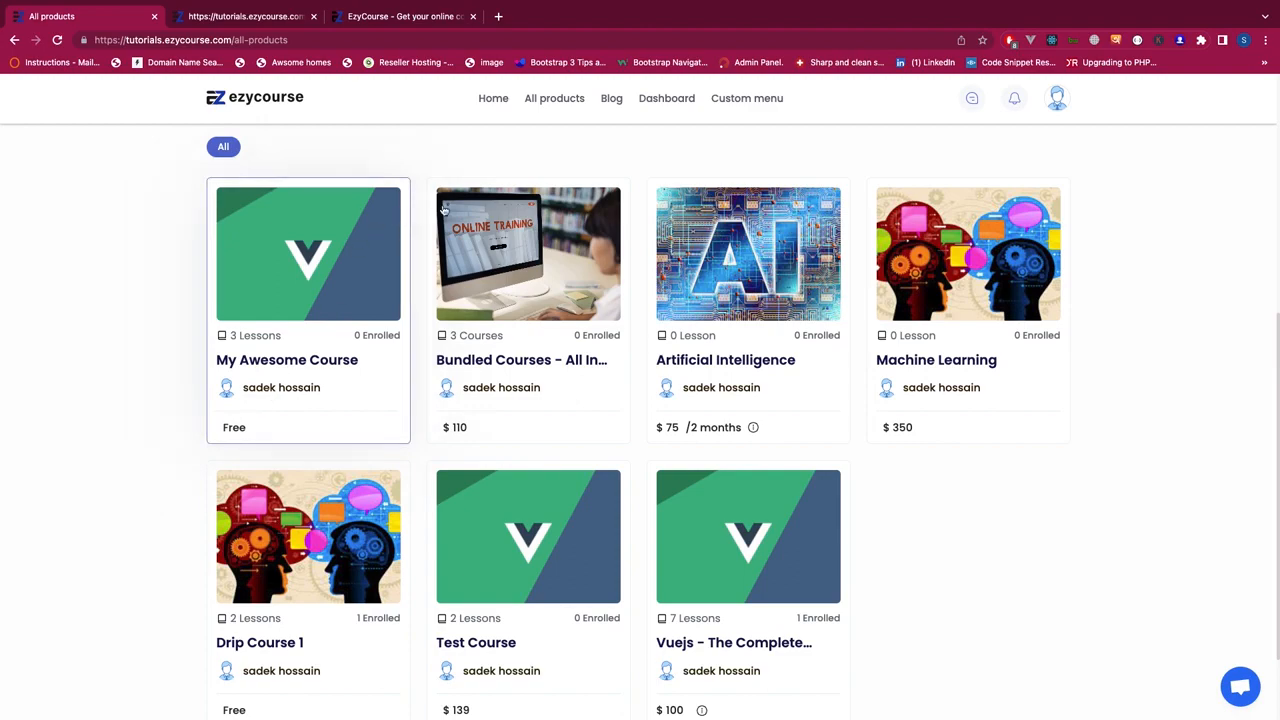
scroll(343, 314, up, 5)
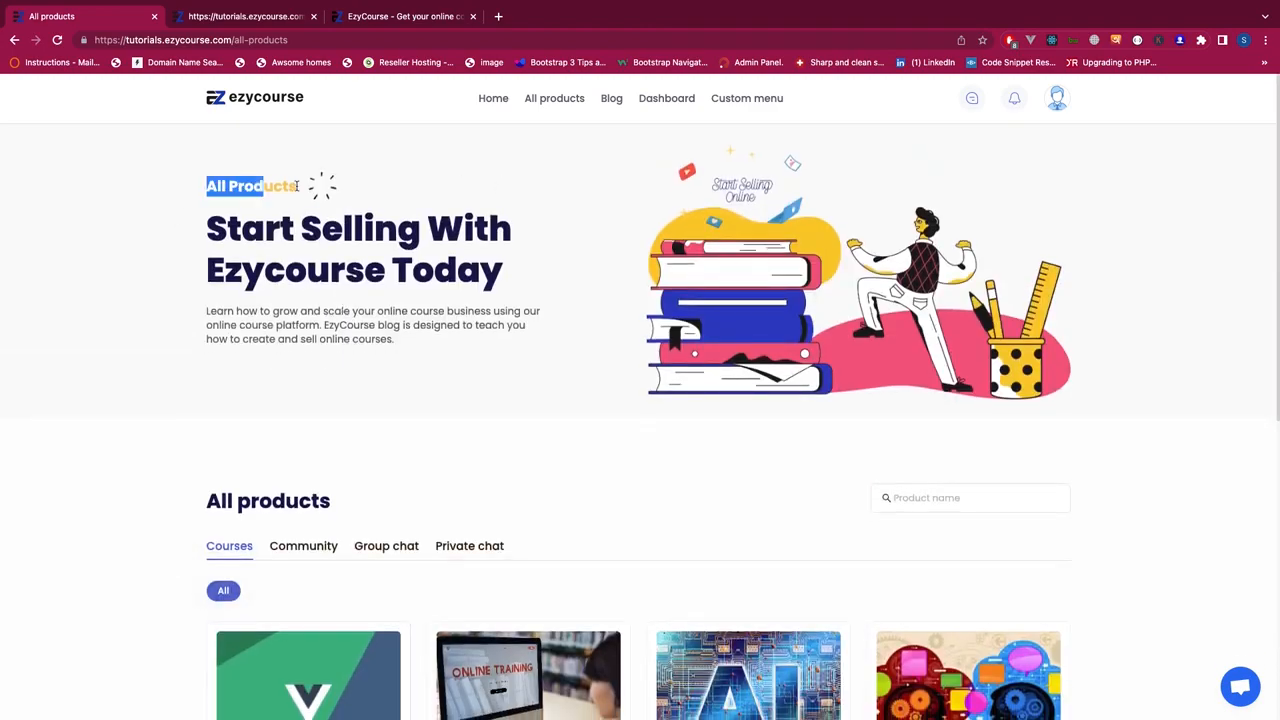
drag(201, 190, 937, 479)
scroll(930, 478, down, 6)
scroll(928, 478, up, 6)
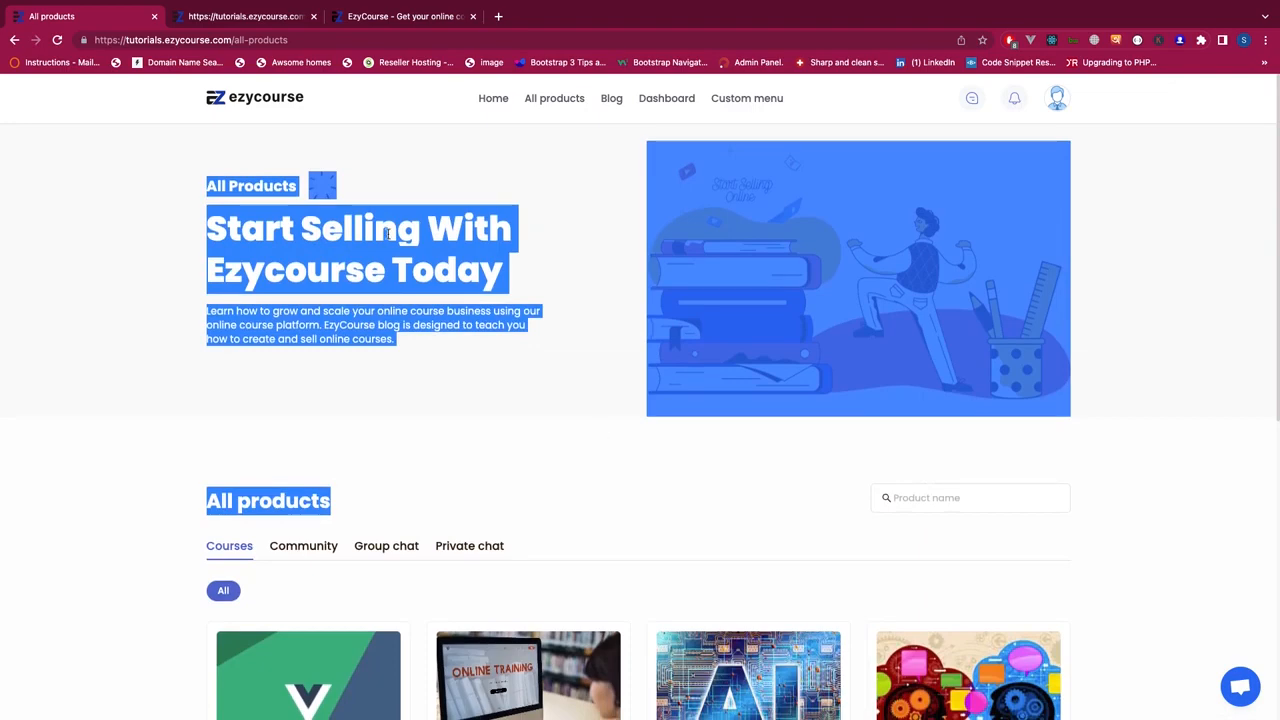
click(273, 104)
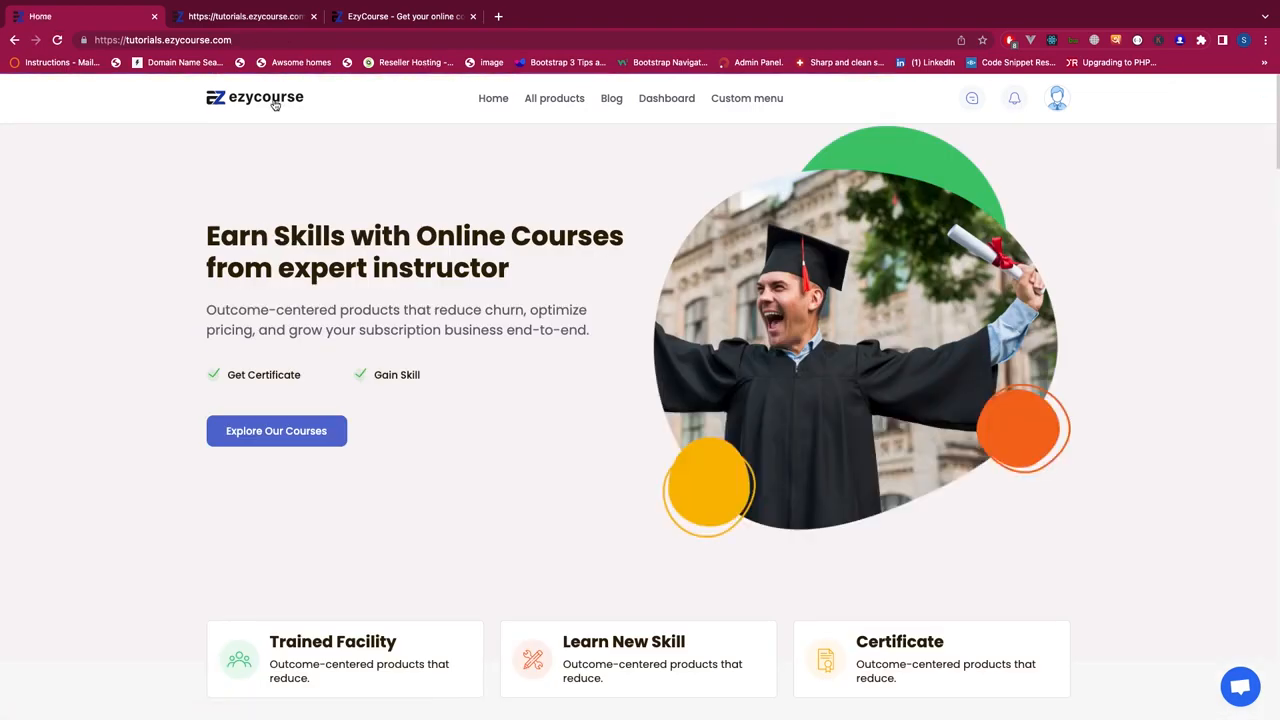